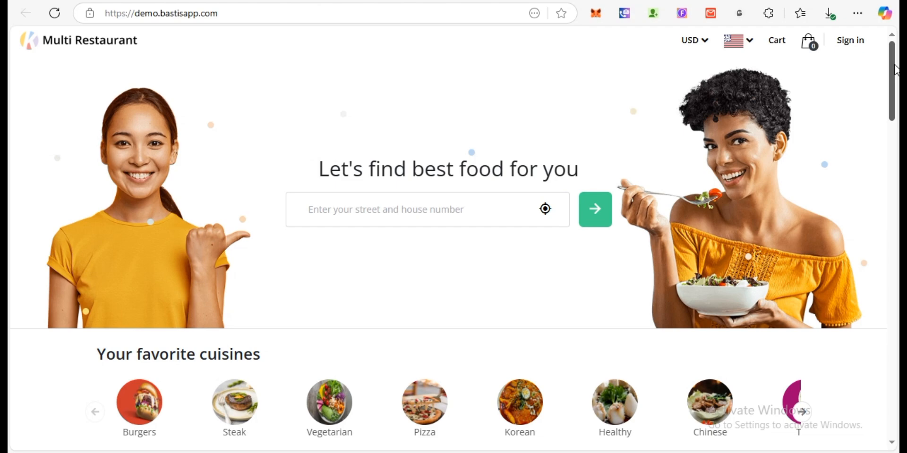
- Scroll down the cPanel Tools page to Databases and launch the MySQL® Database Wizard
left_click_drag(896, 70, 889, 123)
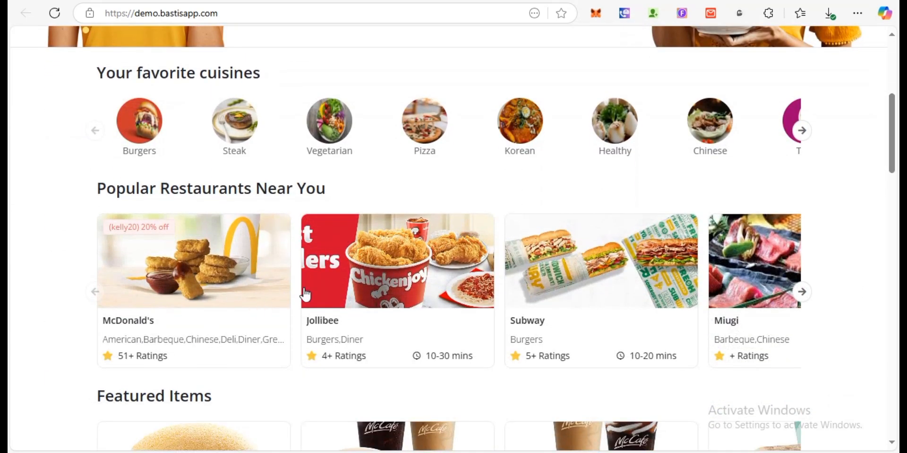
left_click_drag(894, 152, 895, 187)
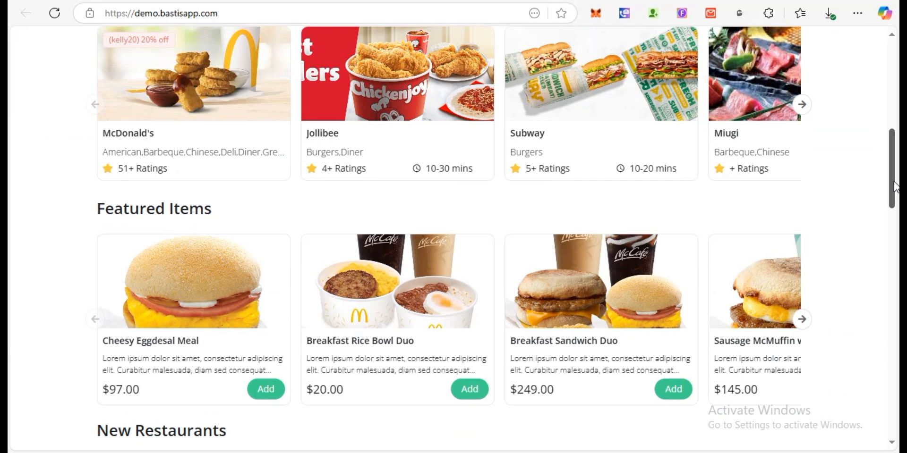
left_click_drag(896, 187, 889, 129)
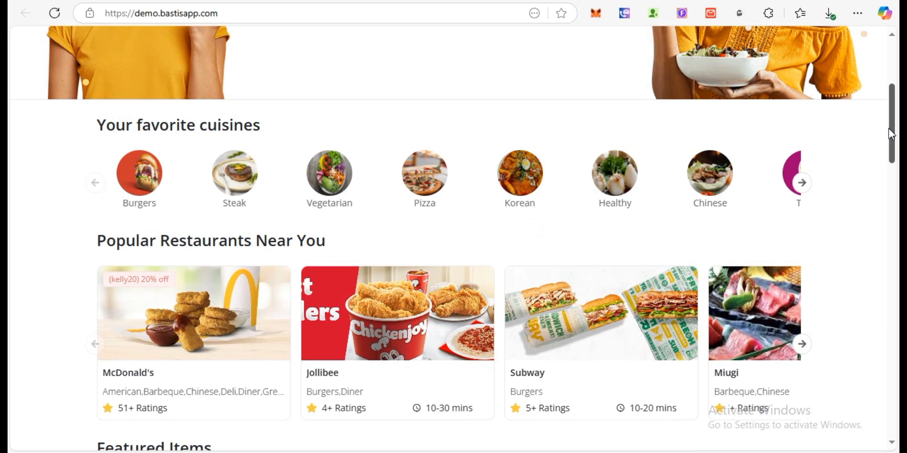
left_click_drag(889, 129, 889, 93)
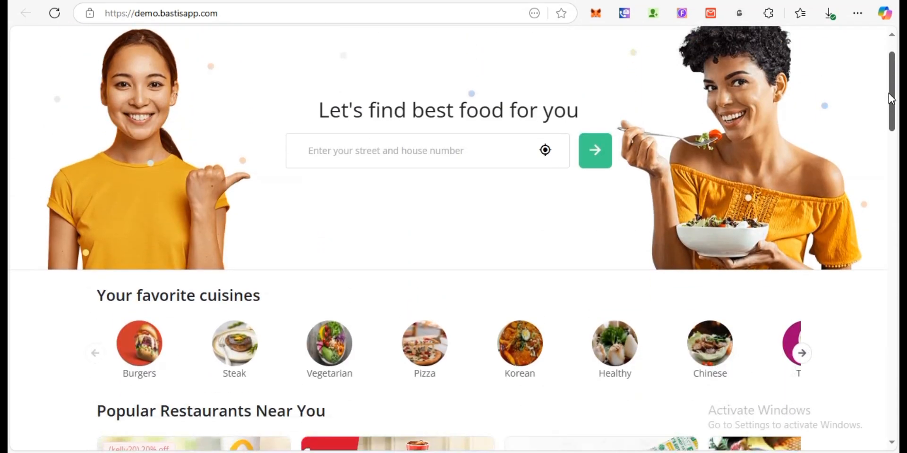
scroll(888, 101, "down", 3)
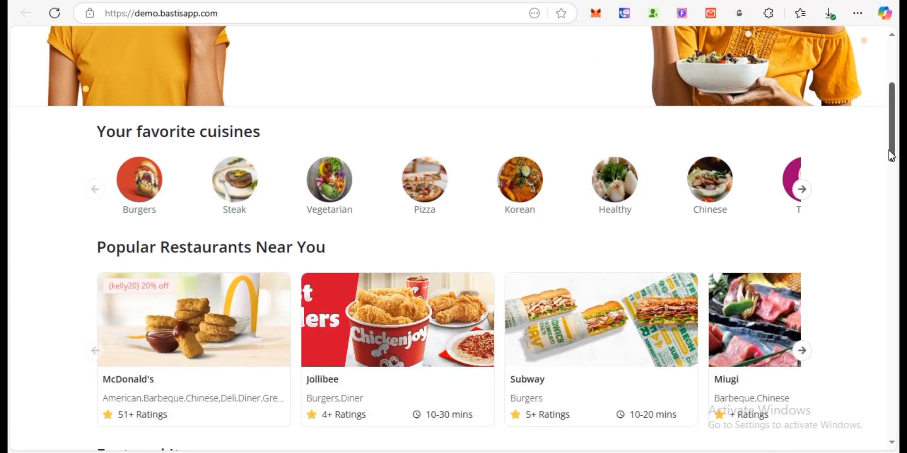
left_click_drag(894, 156, 887, 173)
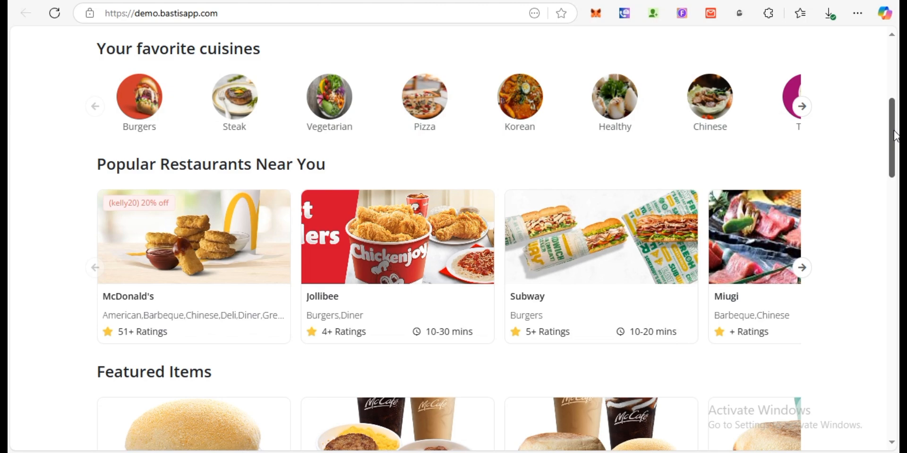
left_click_drag(895, 136, 894, 57)
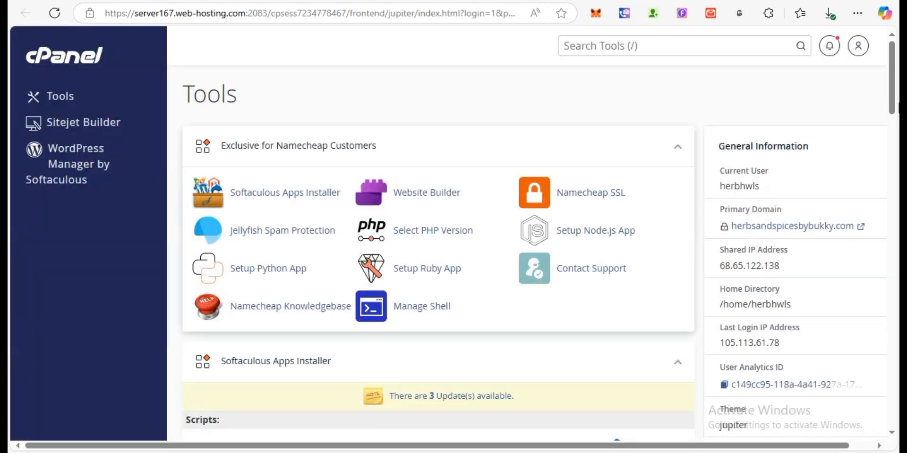
left_click_drag(892, 102, 882, 257)
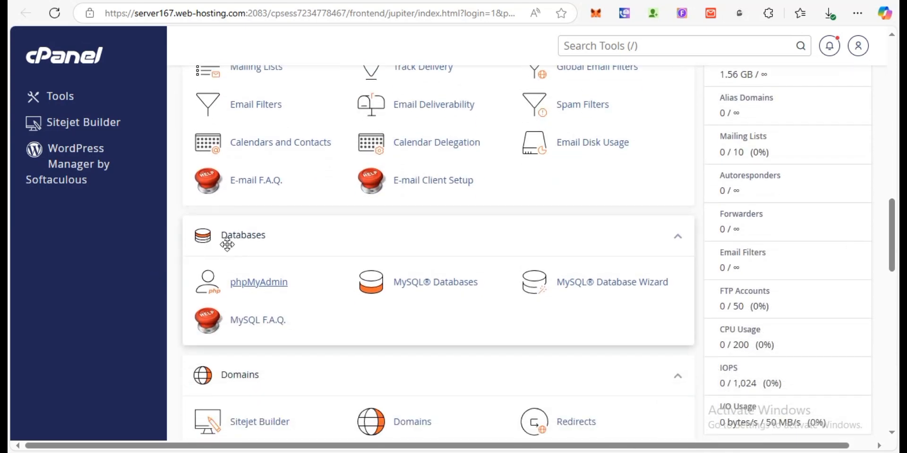
scroll(826, 231, "down", 2)
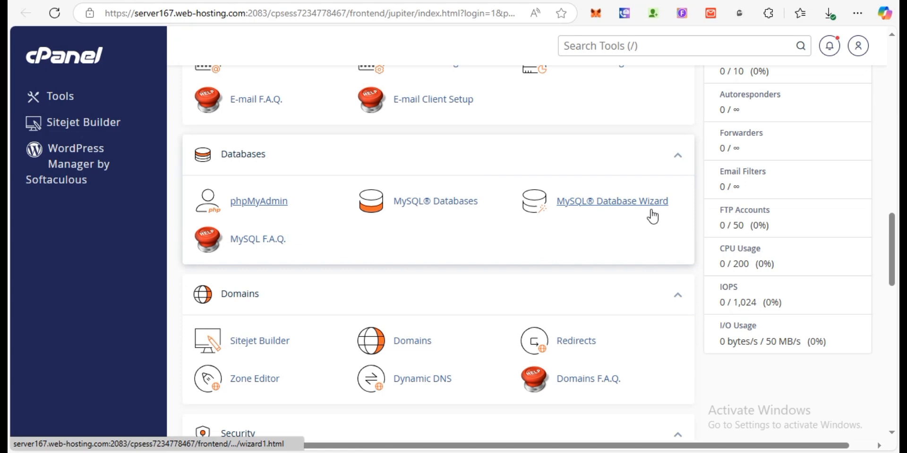
mouse_move(893, 244)
left_mouse_down()
mouse_move(892, 255)
mouse_move(893, 247)
left_mouse_up()
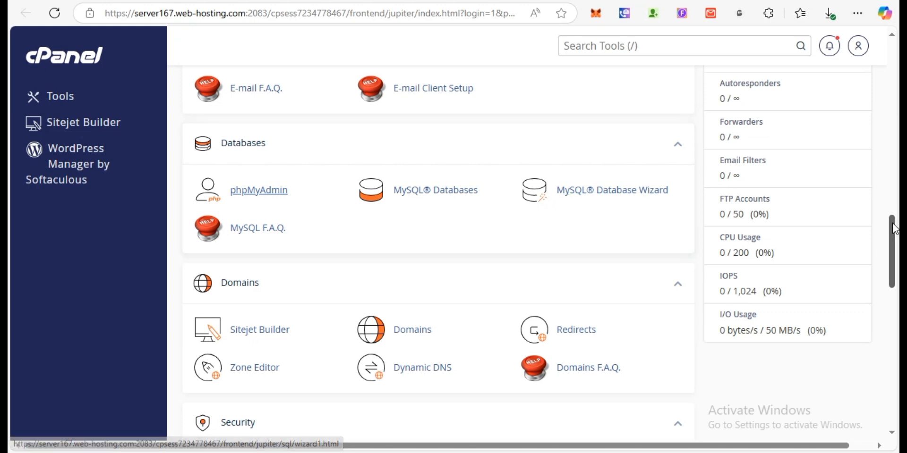
scroll(894, 225, "up", 1)
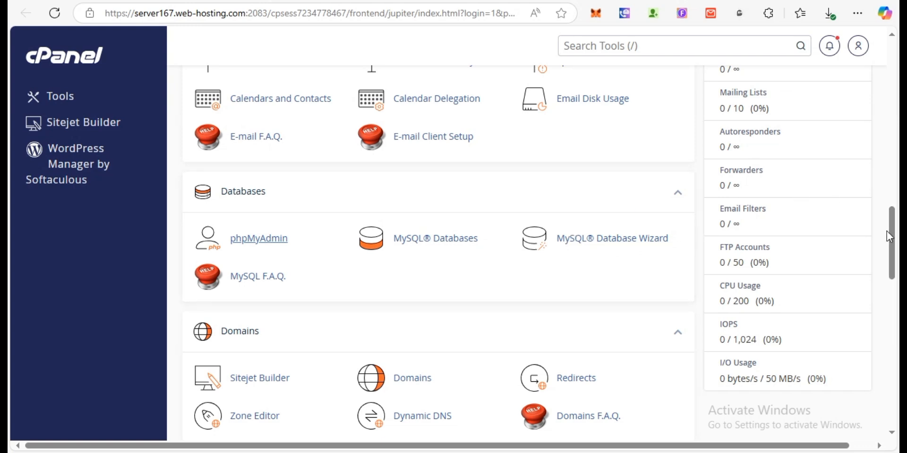
left_click_drag(889, 236, 893, 249)
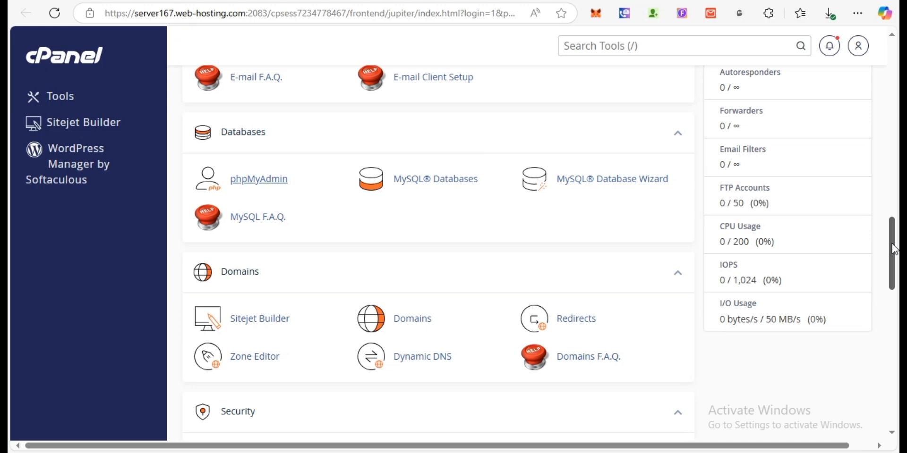
left_click_drag(894, 249, 894, 256)
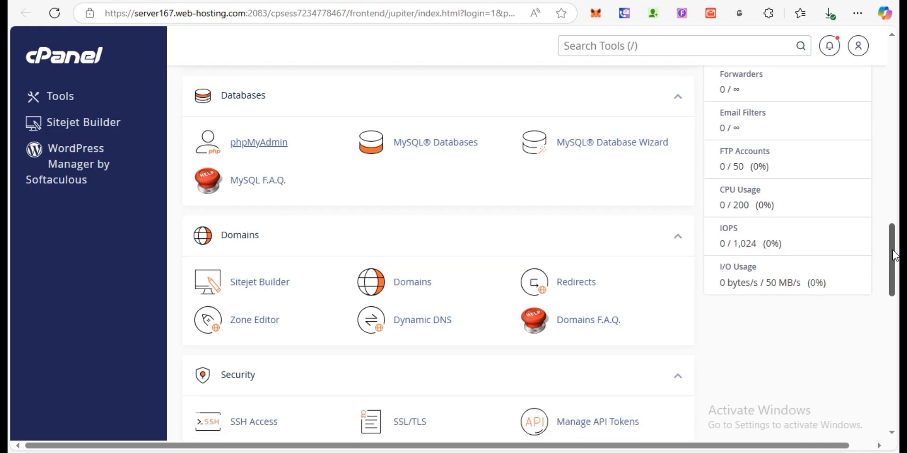
left_click(619, 150)
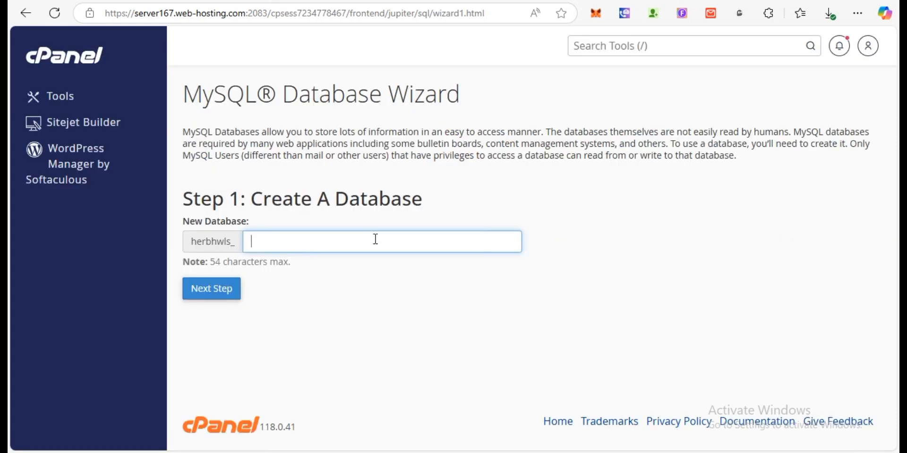
- Name the new database 'demo' (herbhwls_demo) and advance to Step 2: Create Database Users
type("de")
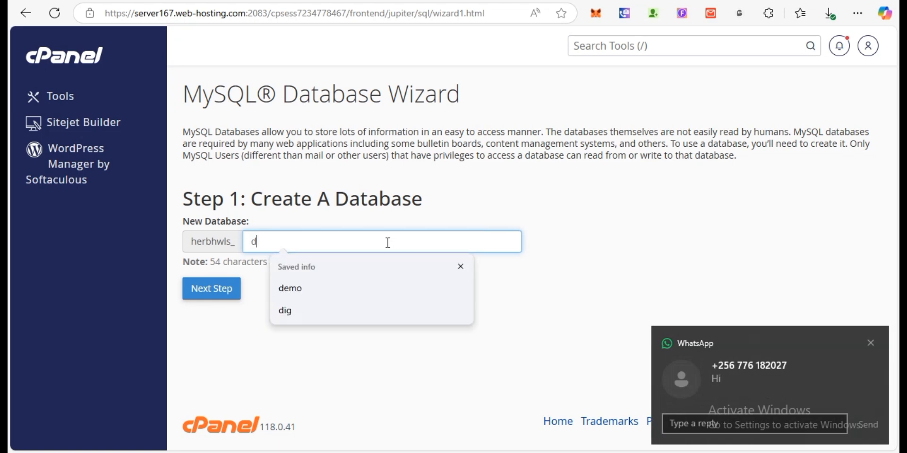
left_click(870, 343)
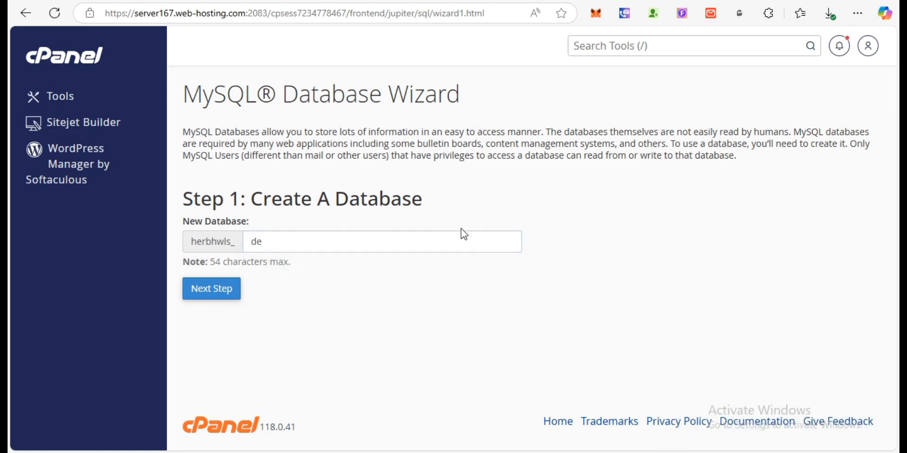
left_click(459, 236)
type("mo")
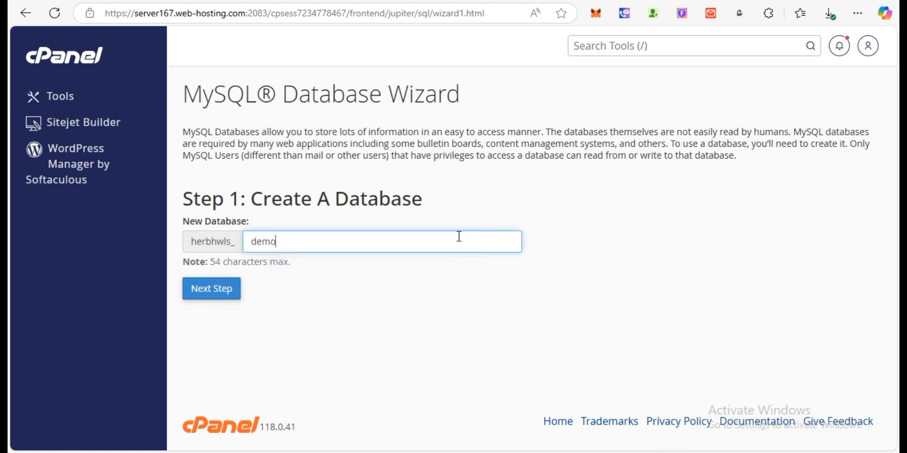
left_click(392, 342)
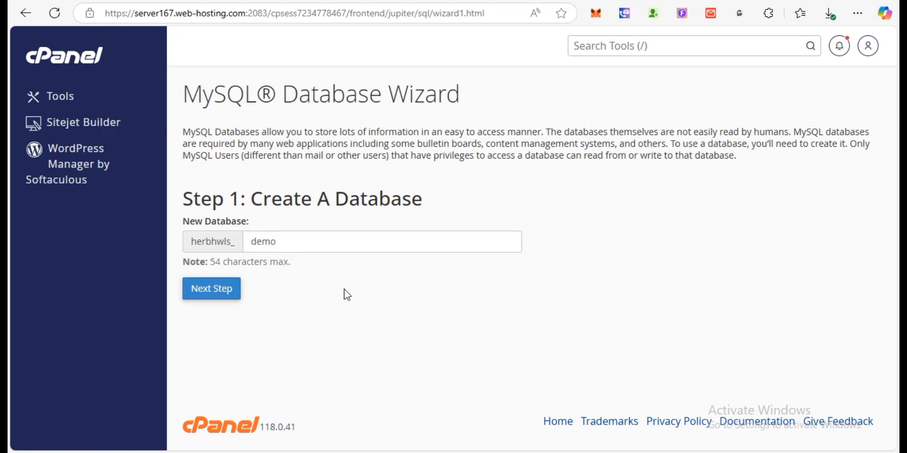
left_click(218, 286)
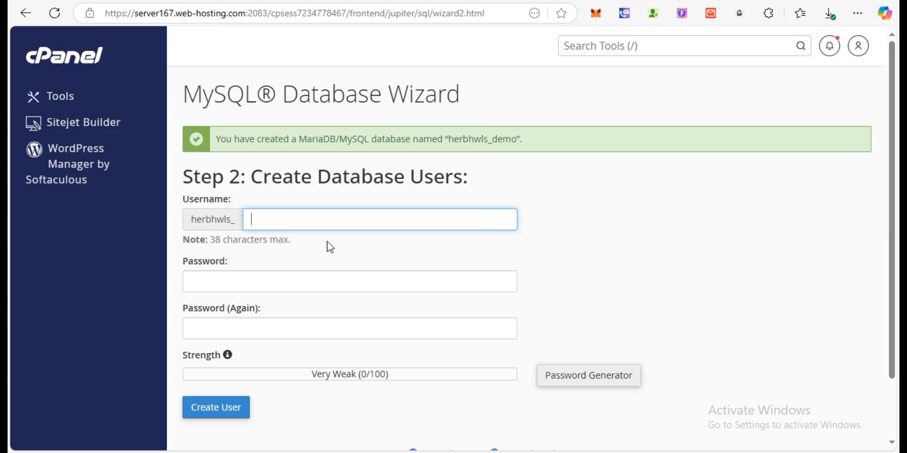
- Enter demo as the database user's username and dismiss the saved-passwords popup
type("demo")
left_click(258, 286)
left_click(401, 305)
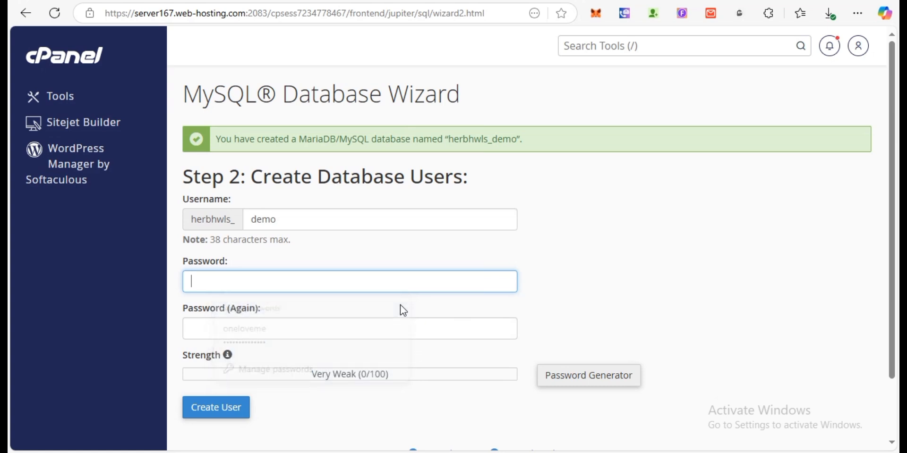
scroll(890, 255, "down", 3)
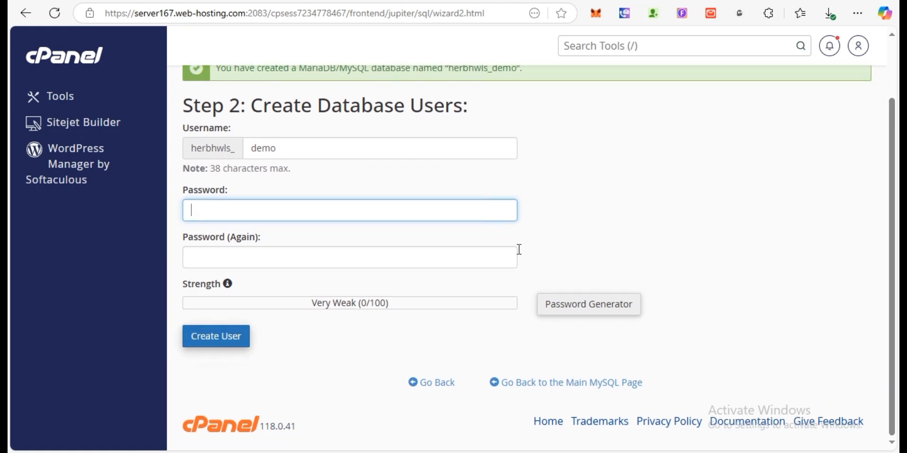
scroll(830, 93, "up", 3)
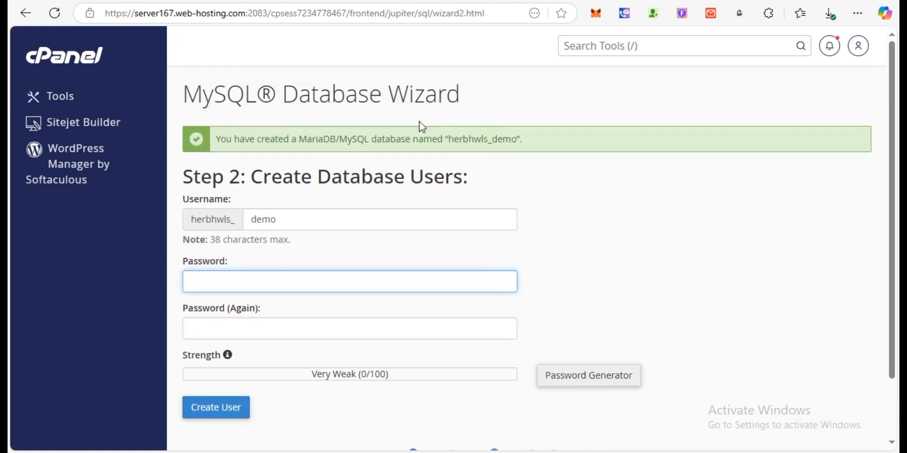
- Select the created database name in the green confirmation banner, then clear the selection
left_click(516, 143)
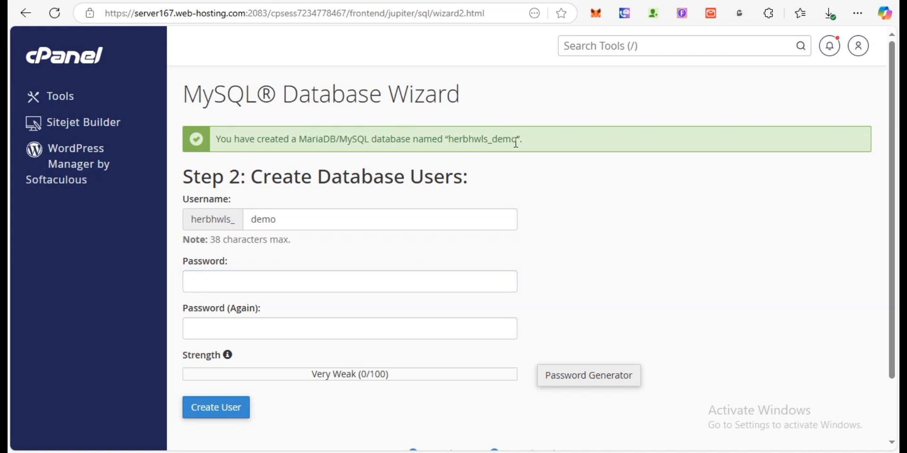
left_click_drag(516, 143, 450, 145)
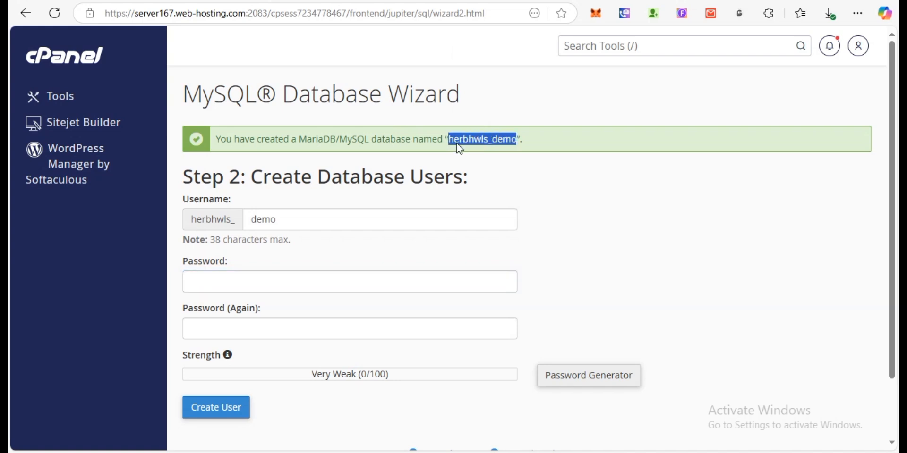
left_click(434, 146)
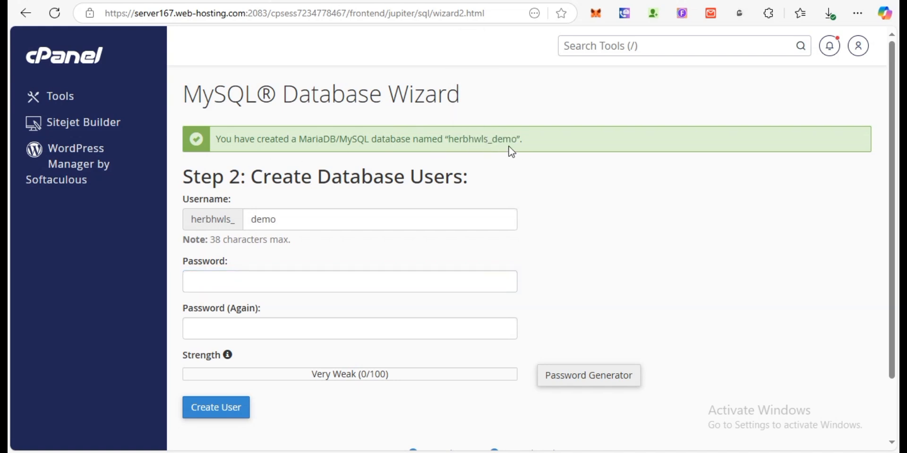
left_click_drag(517, 142, 463, 145)
left_click(466, 146)
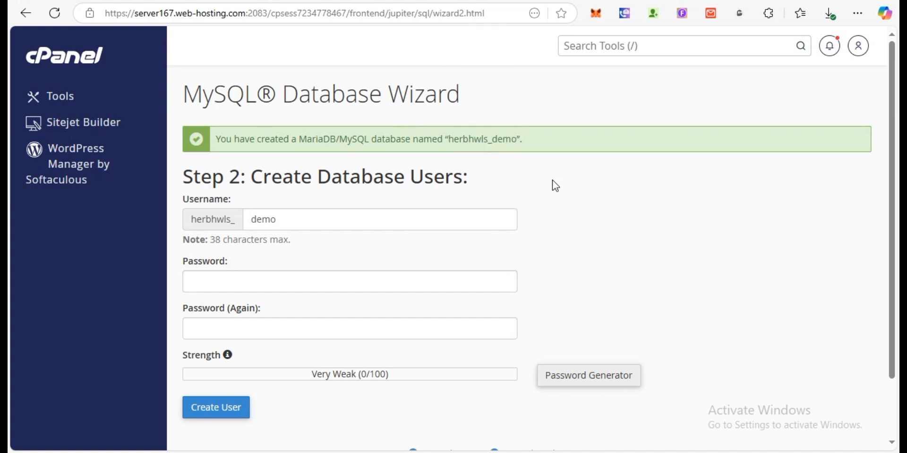
- Go to the cPanel home and open the MySQL® Databases page
left_click(96, 64)
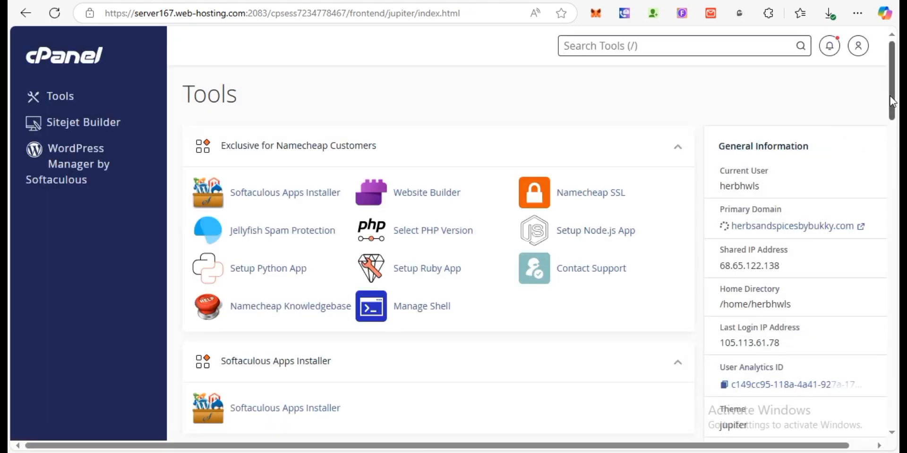
left_click_drag(890, 97, 879, 231)
scroll(541, 297, "down", 1)
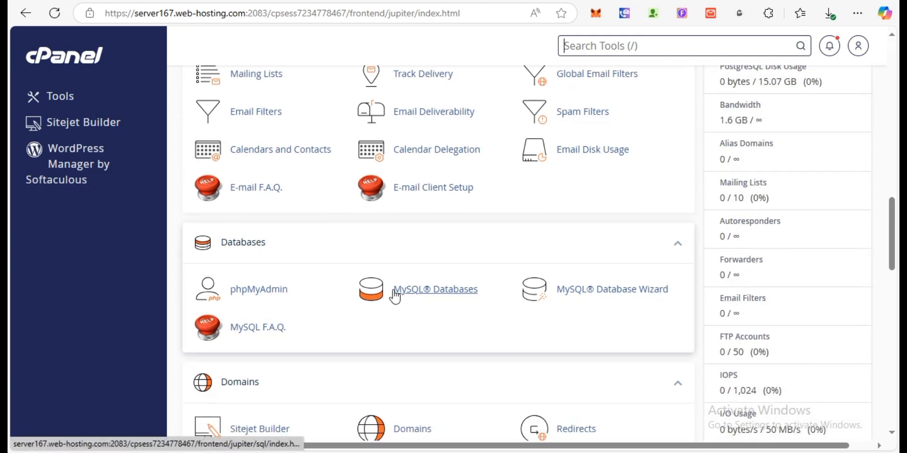
left_click(409, 298)
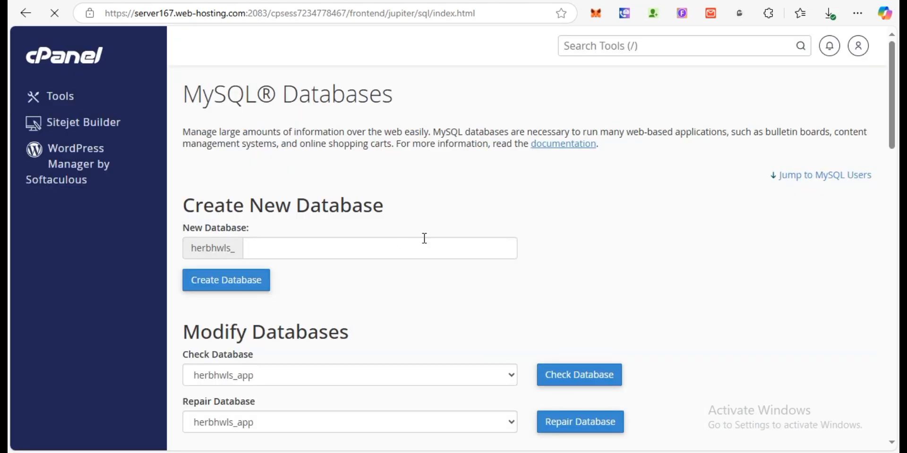
- Check Current Databases for herbhwls_demo with no privileged users, then return to cPanel home
left_click_drag(892, 112, 444, 137)
left_click_drag(894, 144, 894, 185)
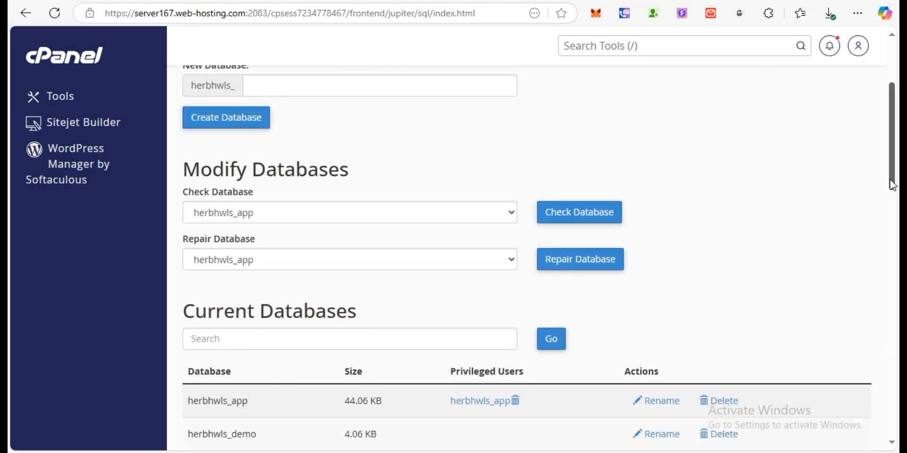
scroll(890, 179, "down", 2)
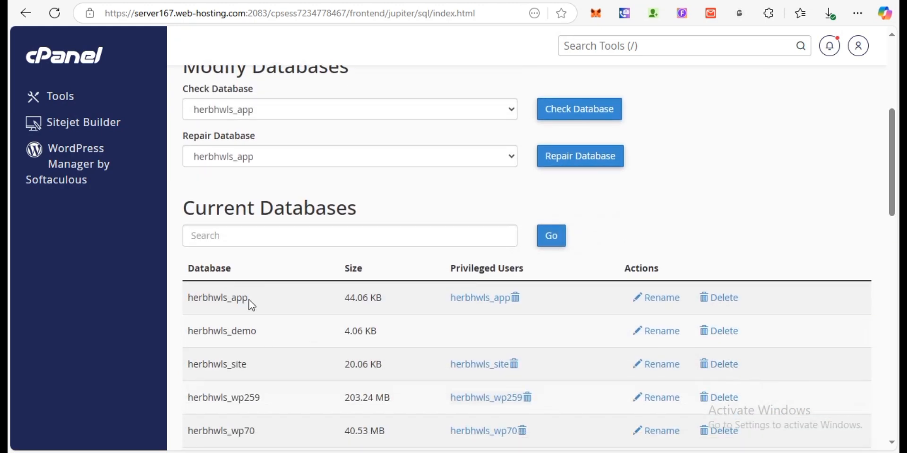
left_click_drag(198, 298, 276, 298)
left_click(386, 211)
left_click(67, 58)
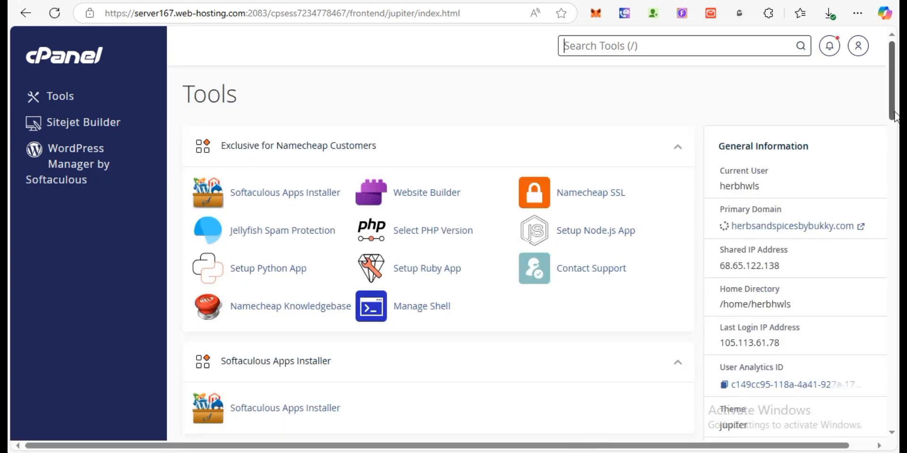
- Launch phpMyAdmin in a new tab, then open File Manager from the Files section
left_click_drag(894, 116, 888, 288)
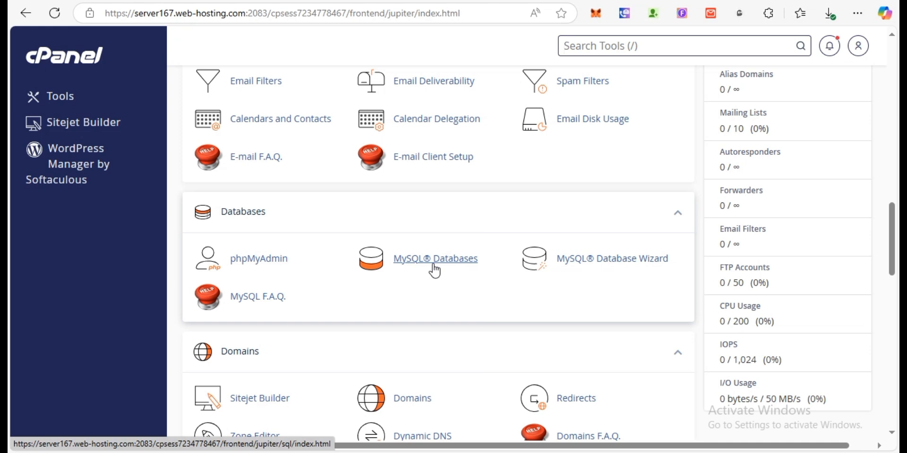
left_click(265, 260)
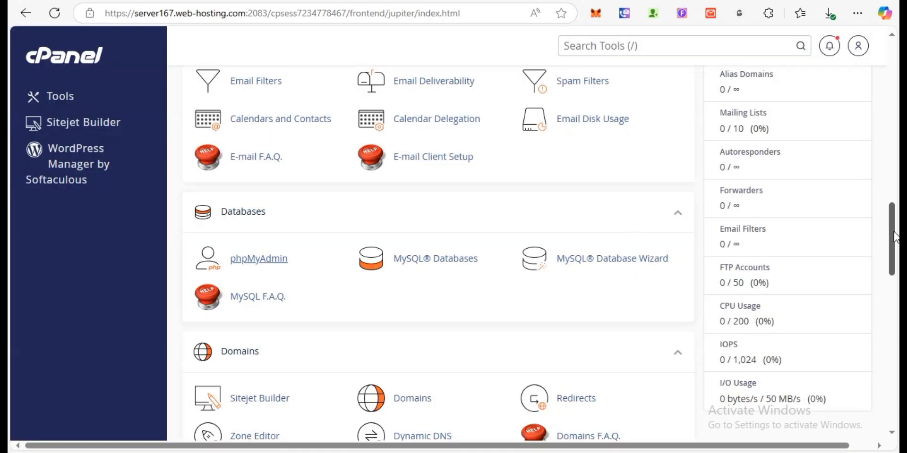
left_click_drag(895, 237, 890, 152)
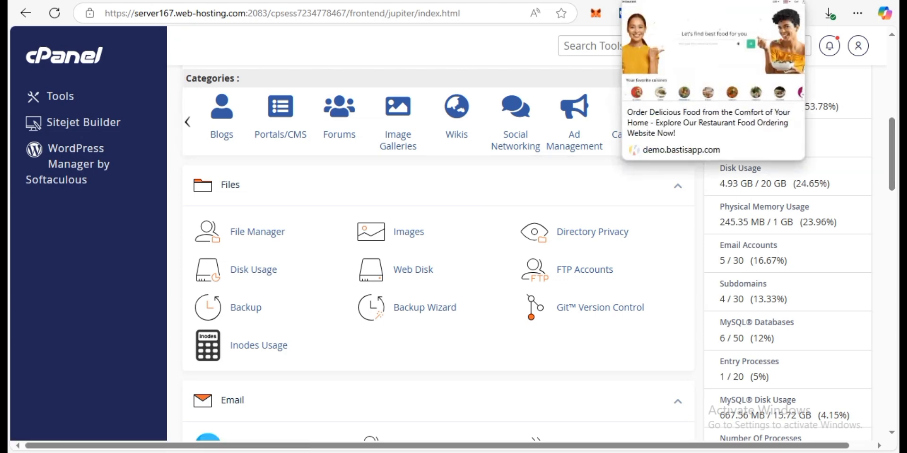
mouse_move(893, 169)
left_mouse_down()
mouse_move(893, 93)
mouse_move(895, 179)
left_mouse_up()
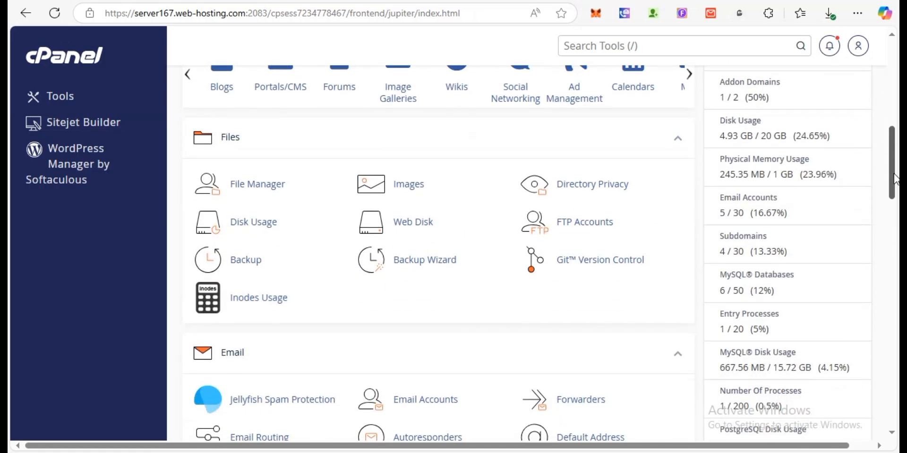
left_click(255, 188)
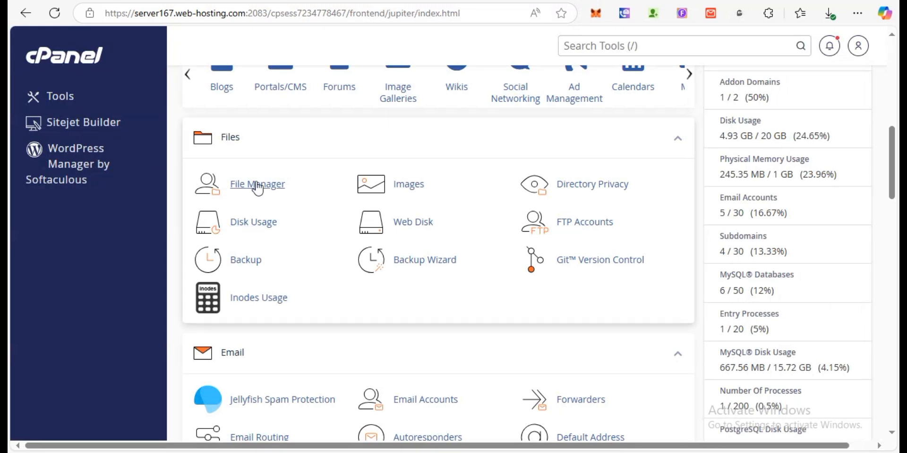
- Turn off Show Hidden Files in File Manager settings and save
left_click(256, 184)
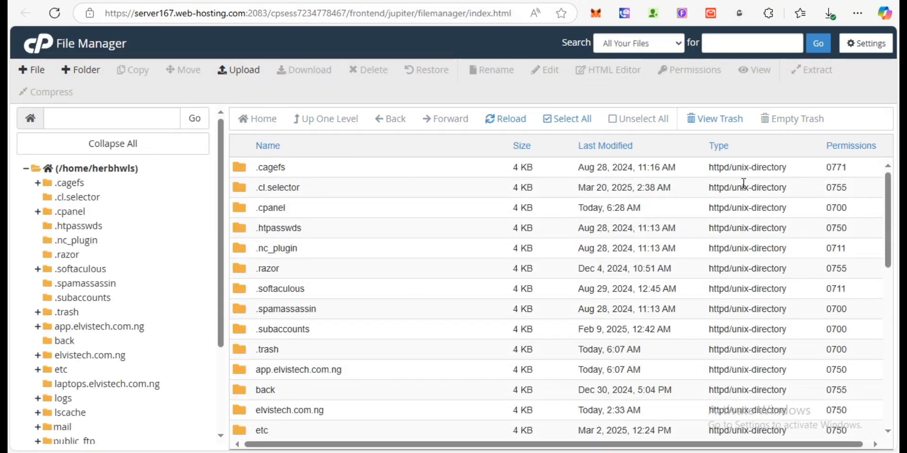
left_click(866, 42)
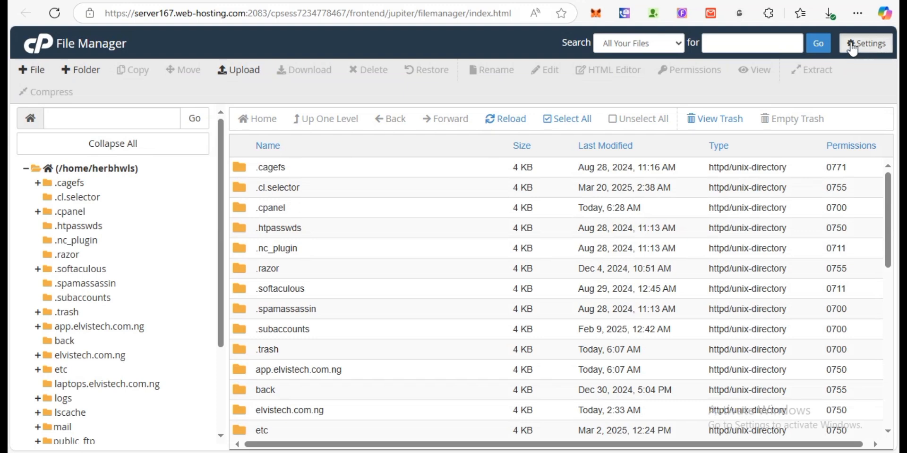
left_click(313, 284)
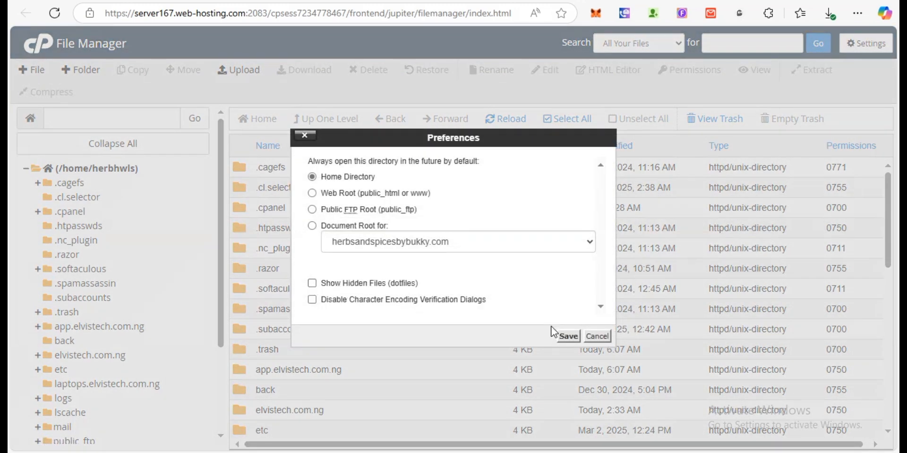
left_click(566, 336)
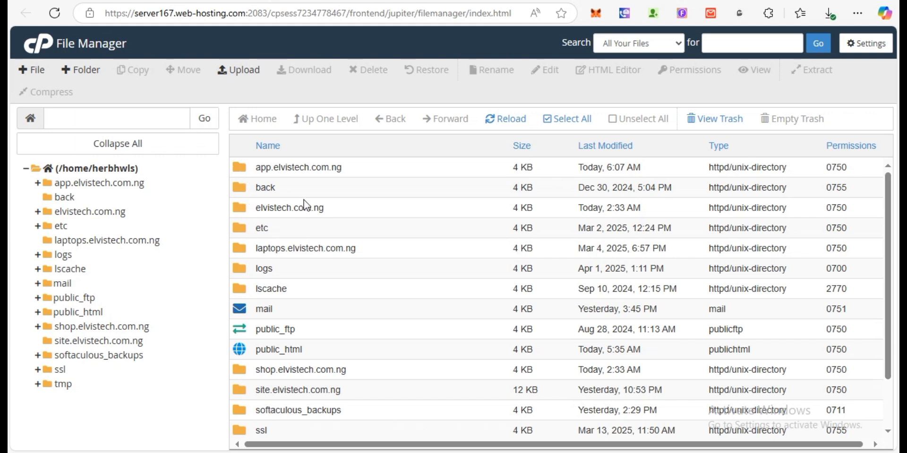
- Open the app.elvistech.com.ng folder in File Manager, then switch to phpMyAdmin
scroll(889, 212, "down", 1)
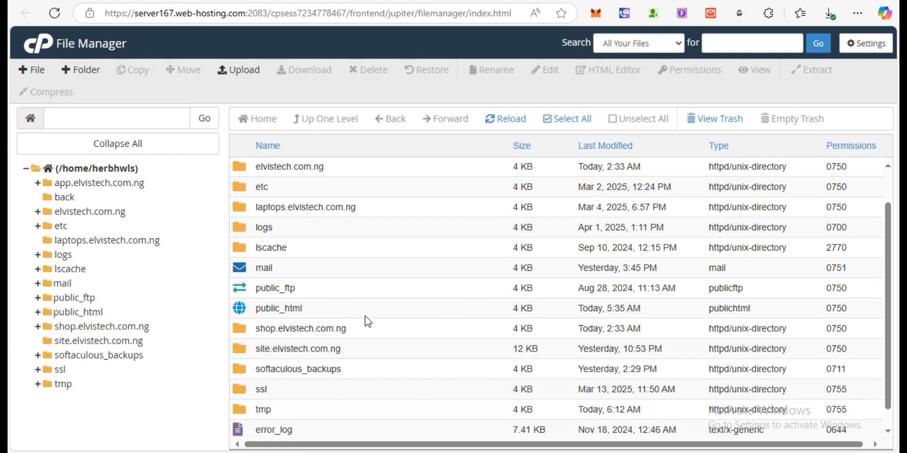
double_click(253, 314)
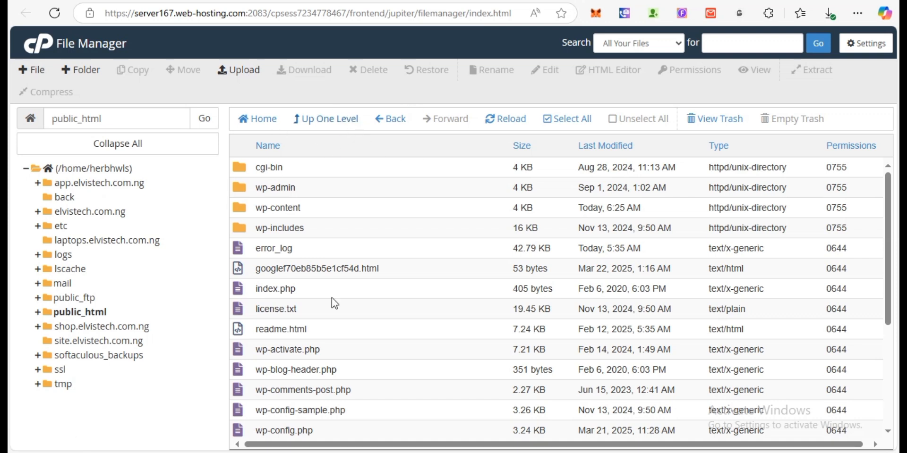
left_click(338, 122)
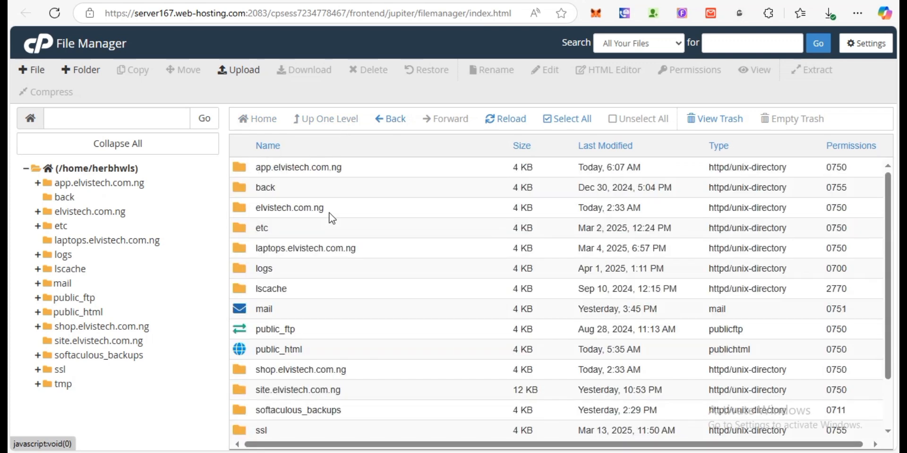
double_click(242, 168)
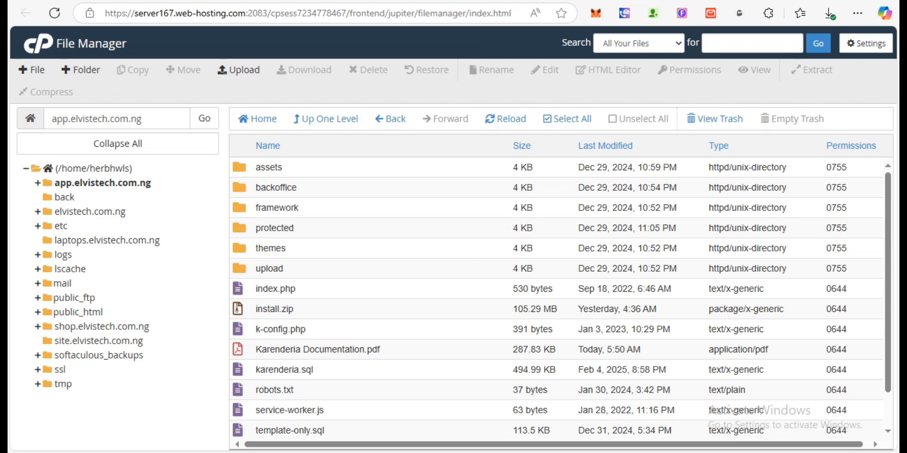
key("ctrl+Tab")
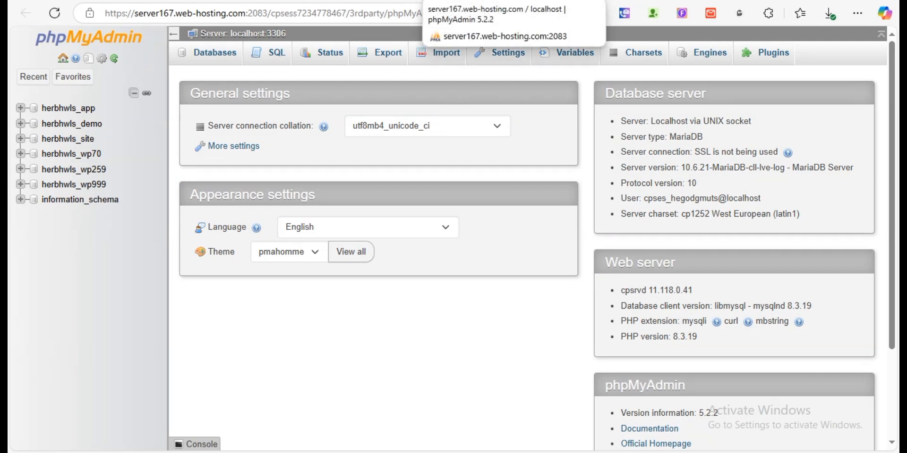
- Select herbhwls_app and choose karenderia.sql as its import file (SQL, utf-8)
left_click(89, 110)
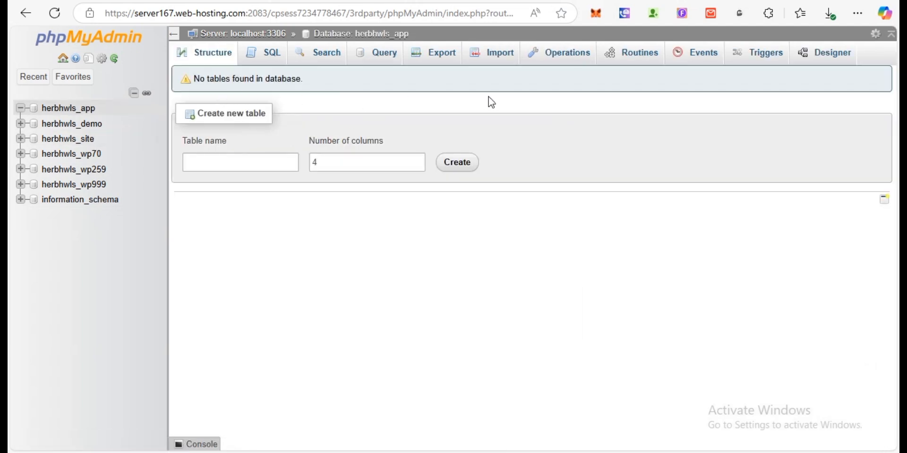
left_click(509, 60)
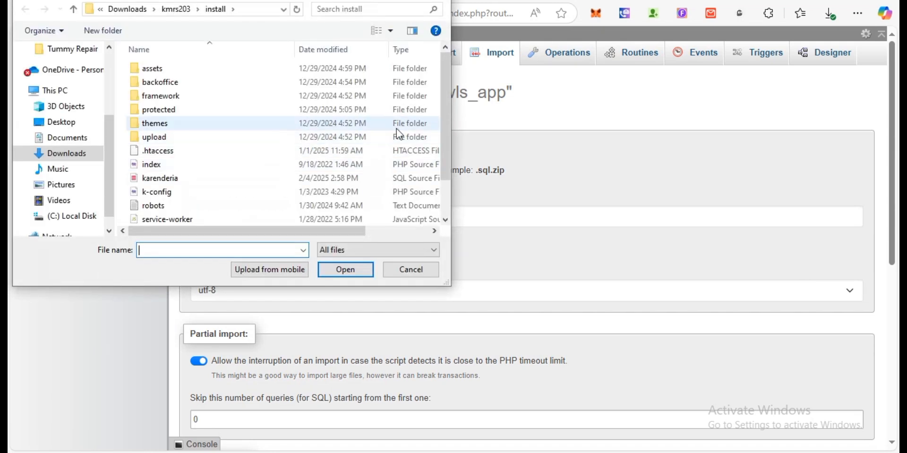
left_click_drag(443, 119, 447, 168)
scroll(442, 166, "up", 1)
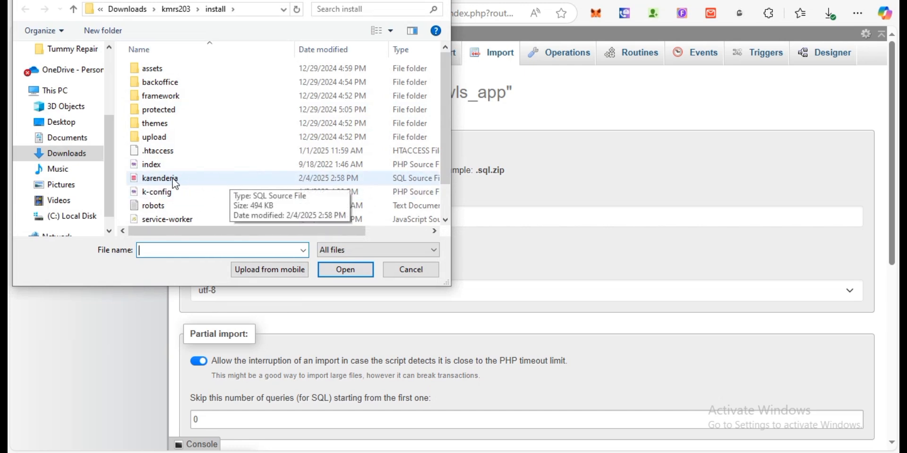
double_click(243, 183)
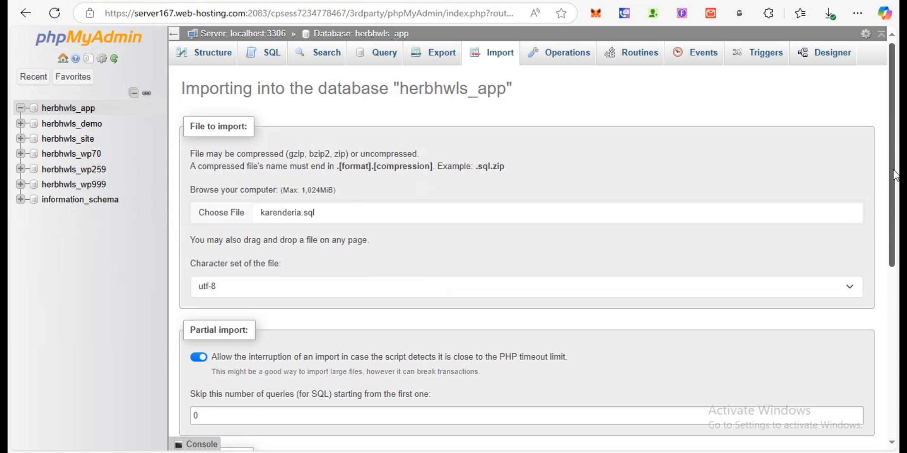
left_click_drag(896, 166, 896, 341)
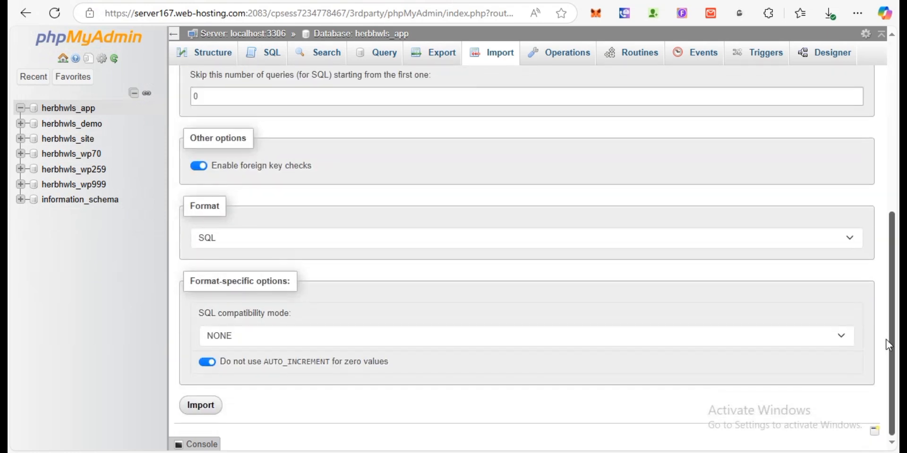
- Run the karenderia.sql import and view the site's CDbException access-denied error
left_click(208, 406)
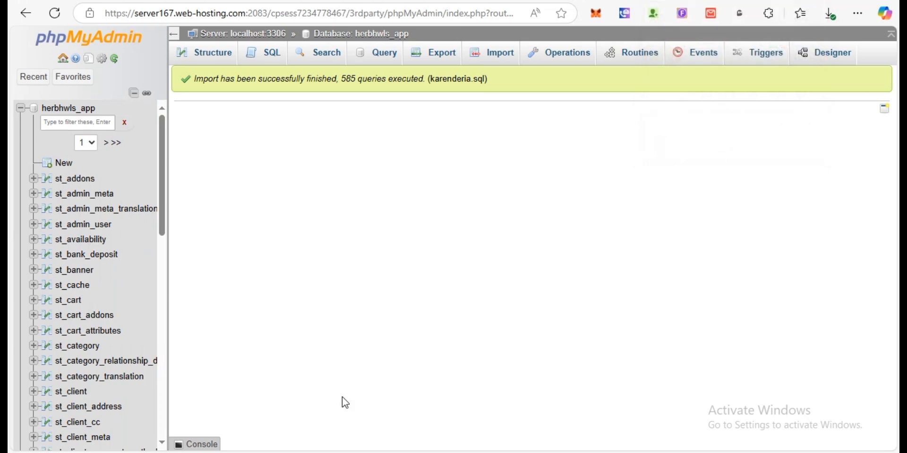
left_click(322, 377)
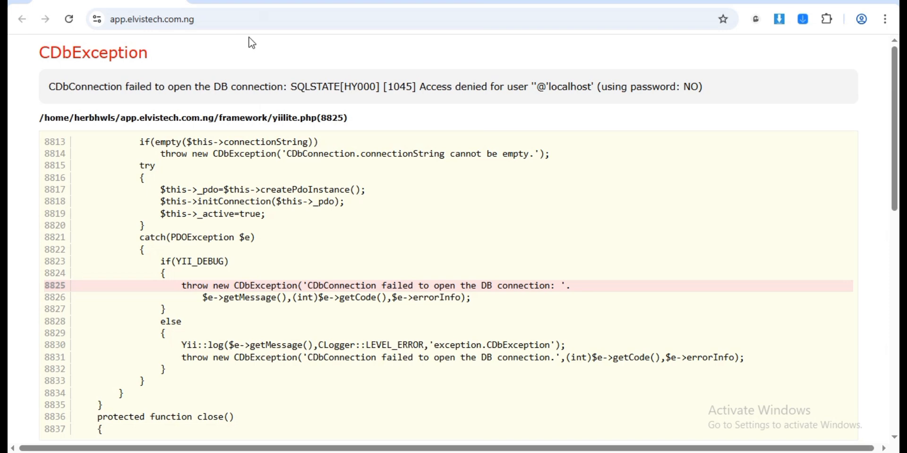
- Reload the failing site, then return to File Manager's app.elvistech.com.ng folder
left_click(70, 20)
key("alt+Tab")
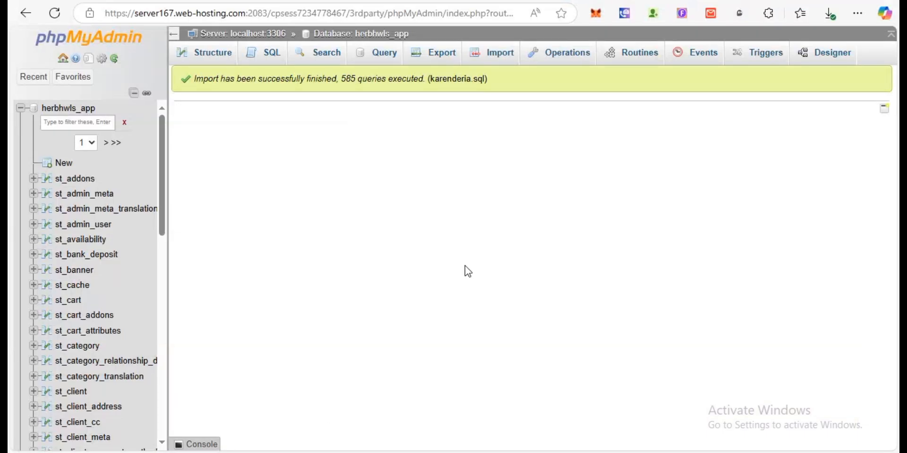
left_click(302, 1)
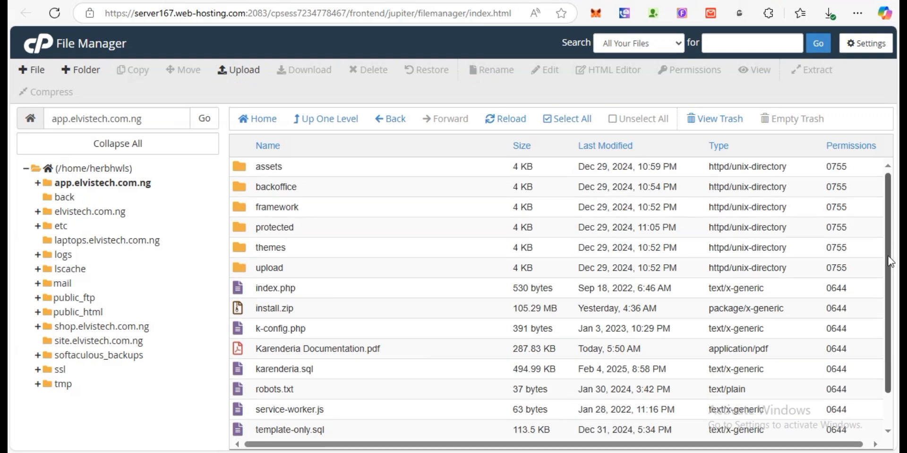
scroll(386, 380, "down", 1)
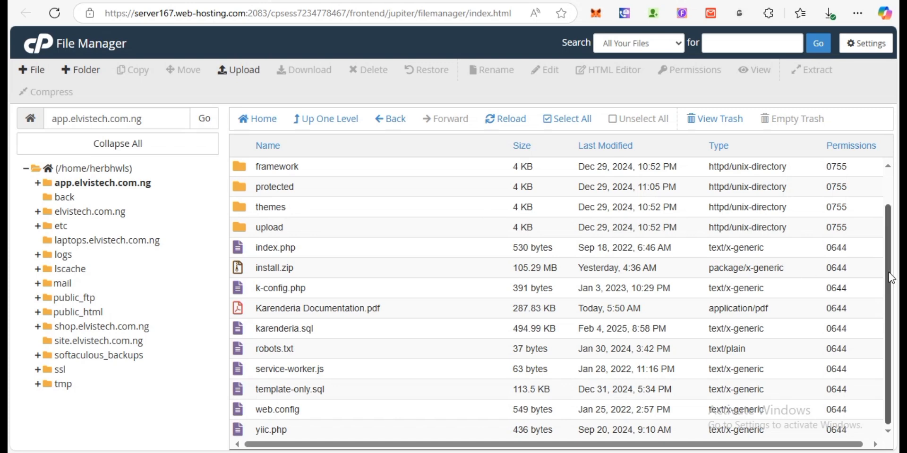
left_click_drag(888, 279, 842, 135)
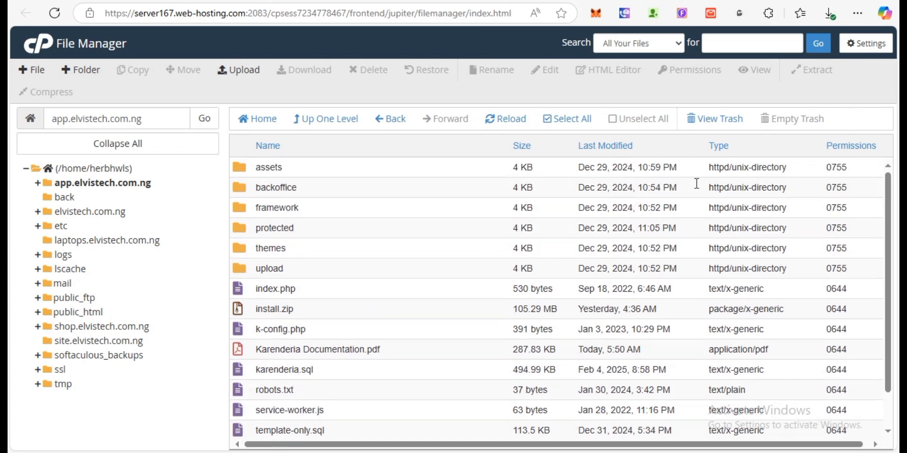
left_click(850, 47)
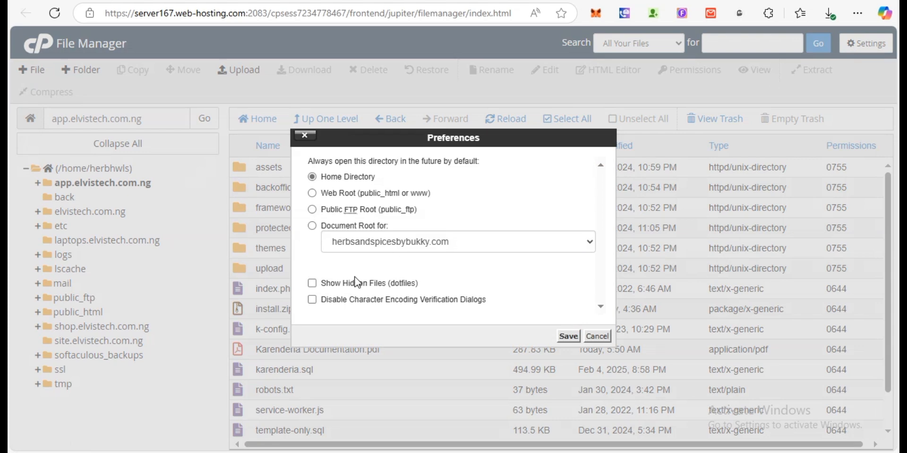
left_click(333, 286)
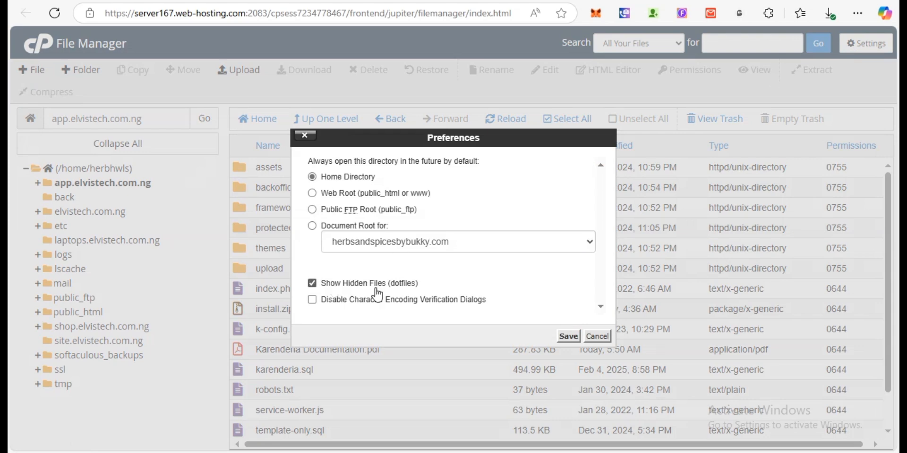
left_click(569, 337)
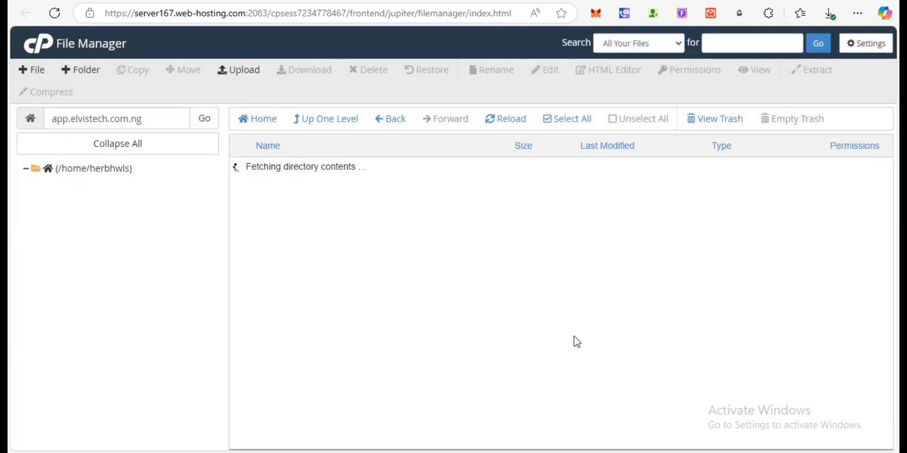
left_click_drag(885, 209, 888, 278)
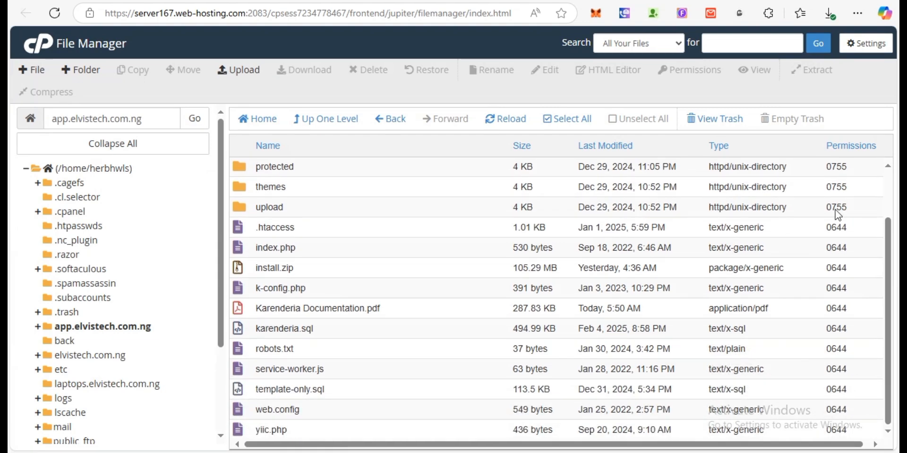
left_click(847, 51)
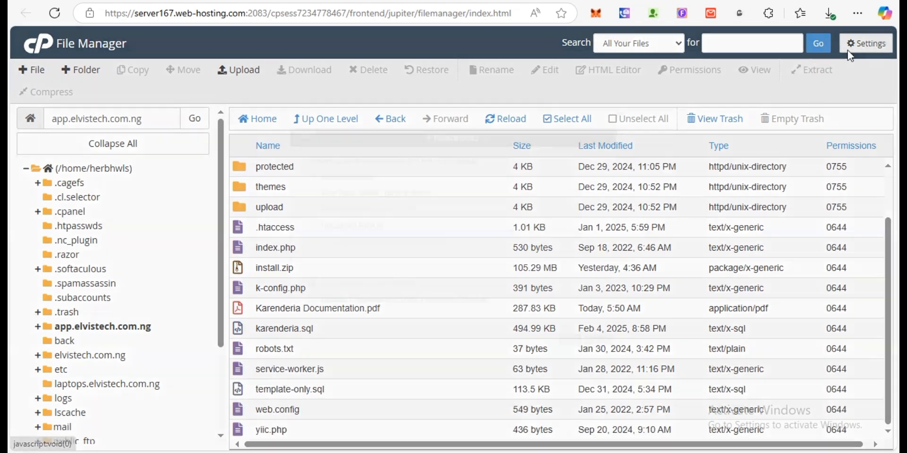
left_click(344, 284)
left_click(570, 334)
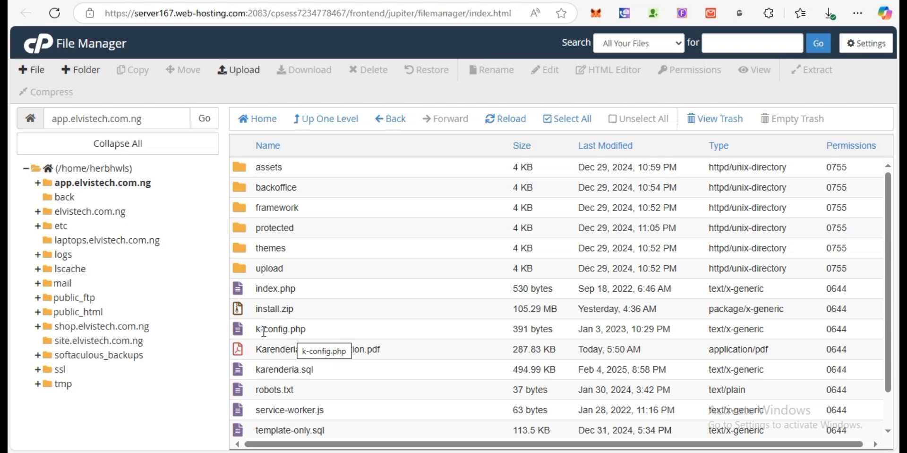
left_click(319, 331)
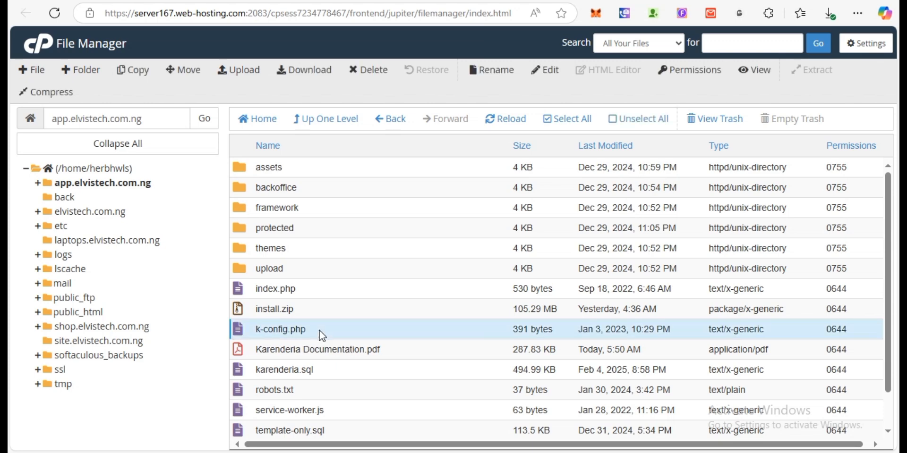
- Open k-config.php in the File Manager editor
right_click(319, 331)
left_click(383, 315)
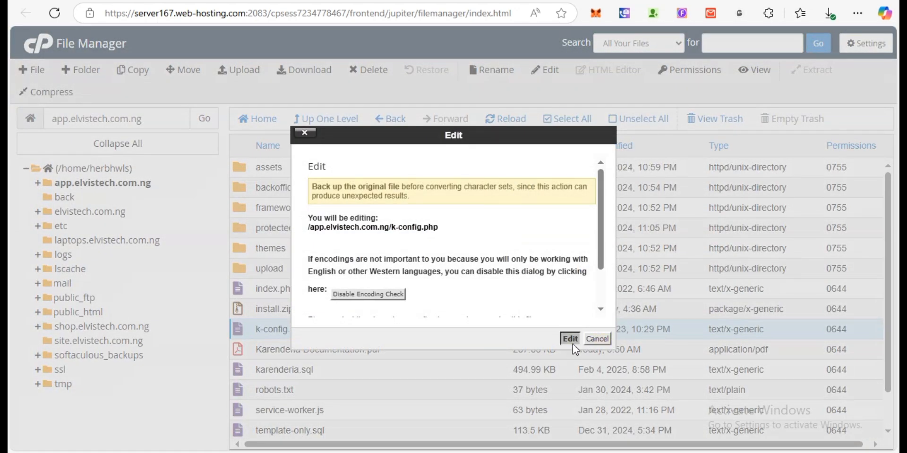
left_click(570, 339)
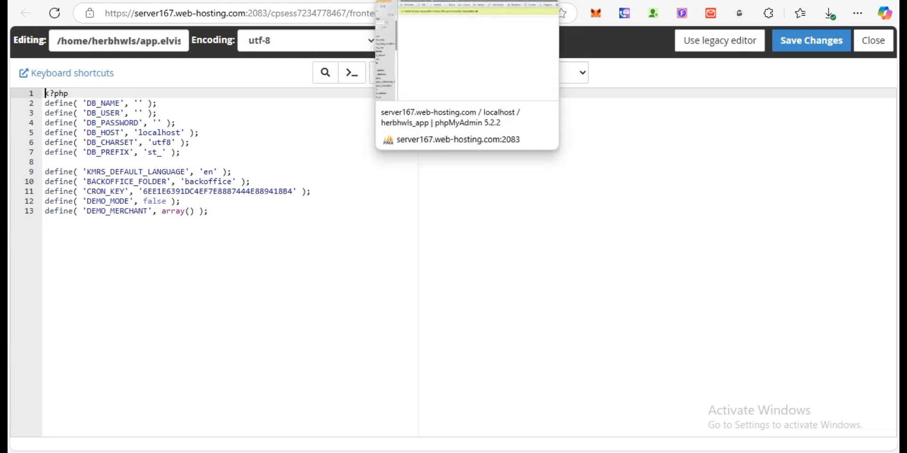
- Copy herbhwls_app from phpMyAdmin into DB_NAME and DB_USER, then type the database password
left_click(389, 1)
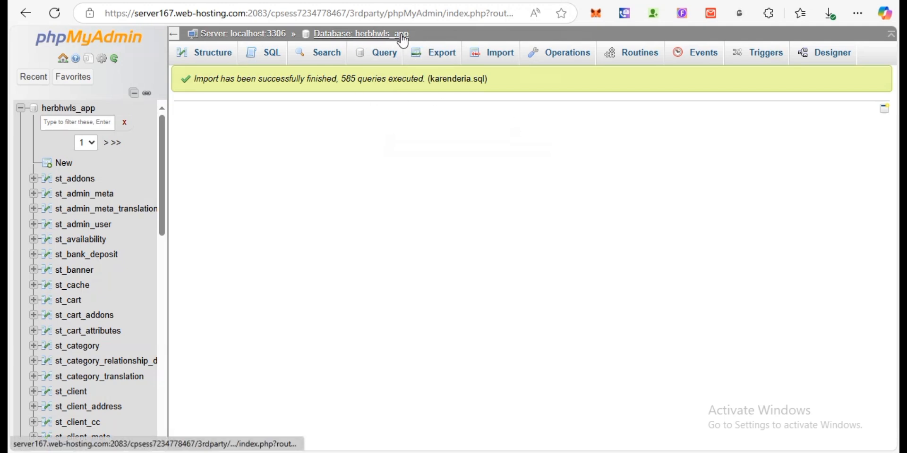
left_click_drag(415, 40, 359, 45)
key("ctrl+c")
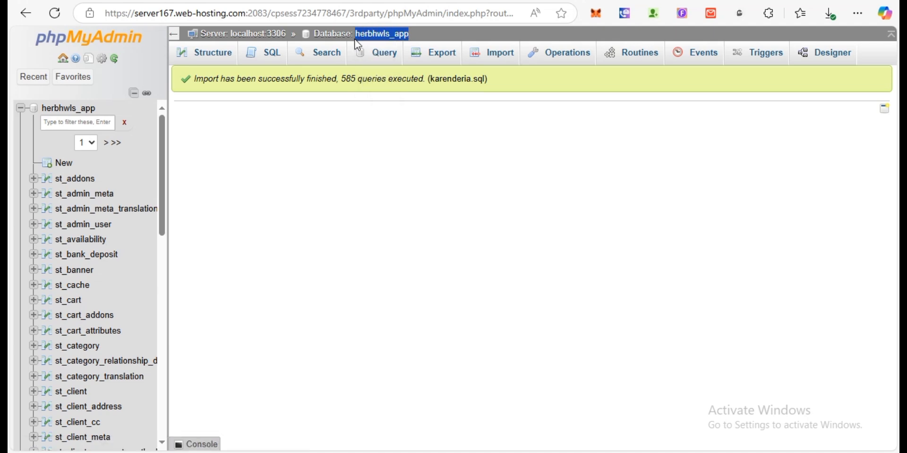
key("ctrl+Tab")
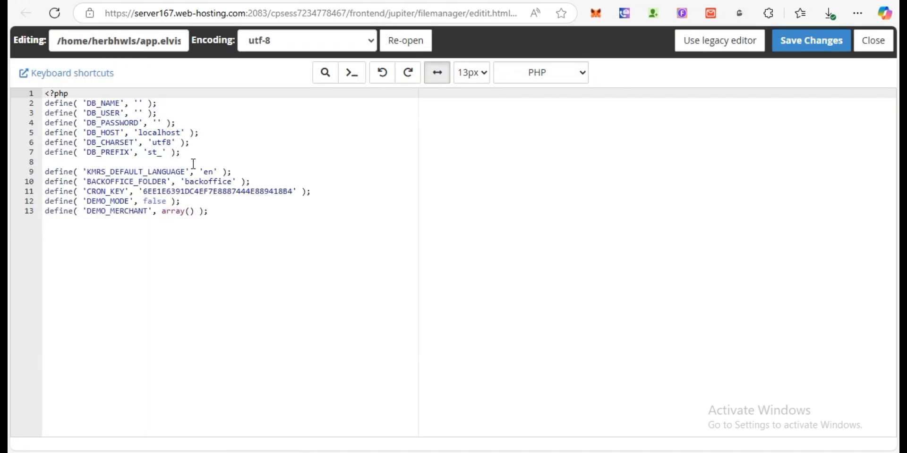
left_click(138, 100)
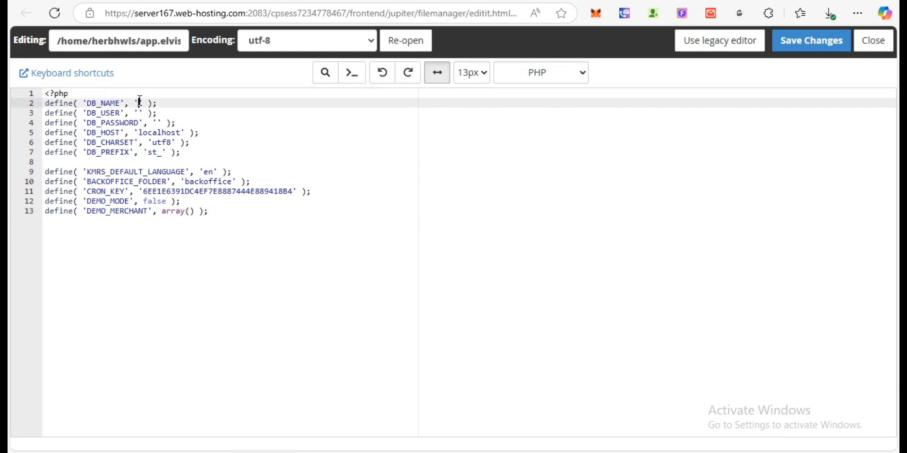
key("ctrl+v")
left_click(139, 114)
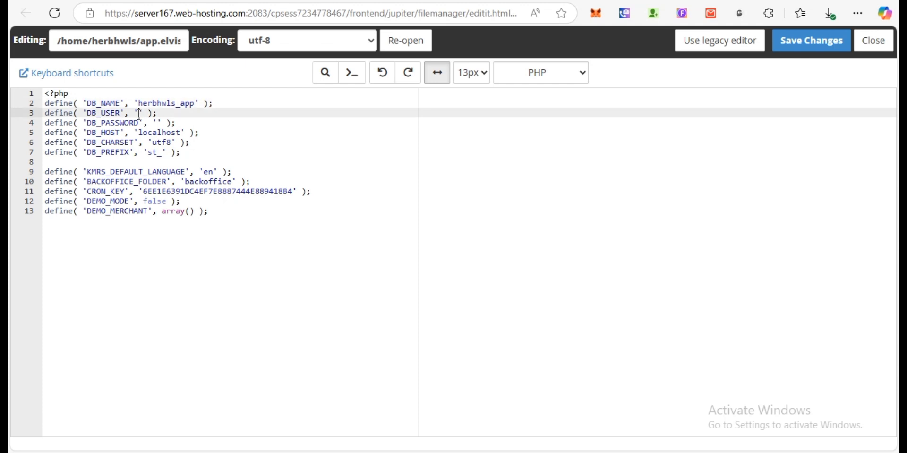
key("ctrl+v")
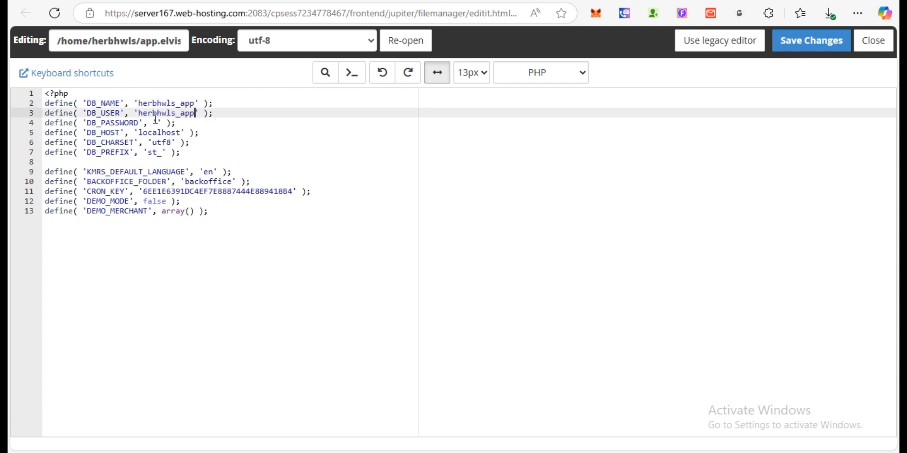
left_click(157, 122)
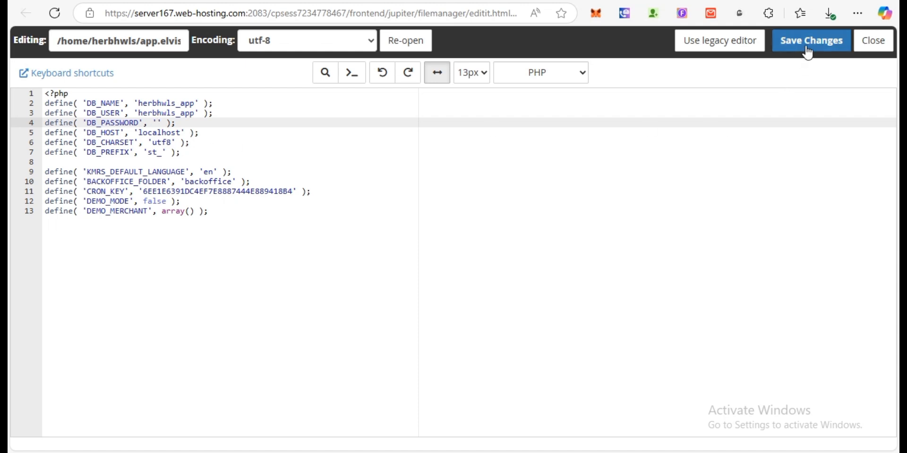
type("demo")
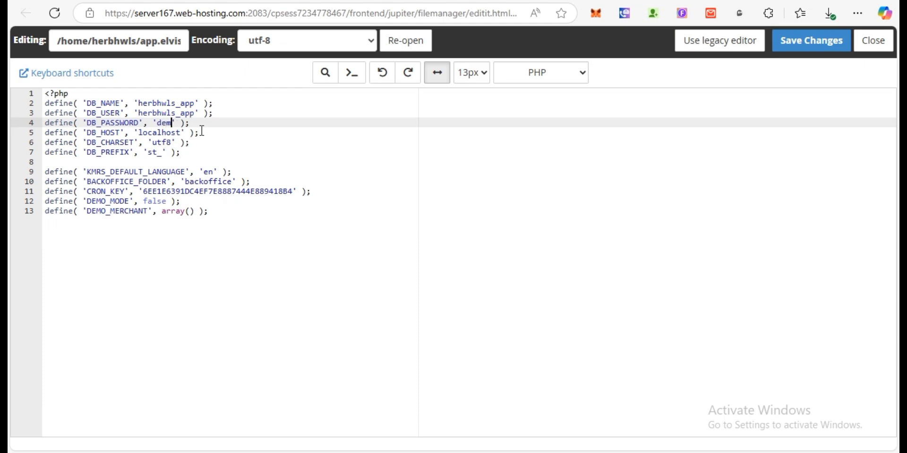
- Save the edited database config file and reload the site so the Multi Restaurant homepage appears
left_click(830, 41)
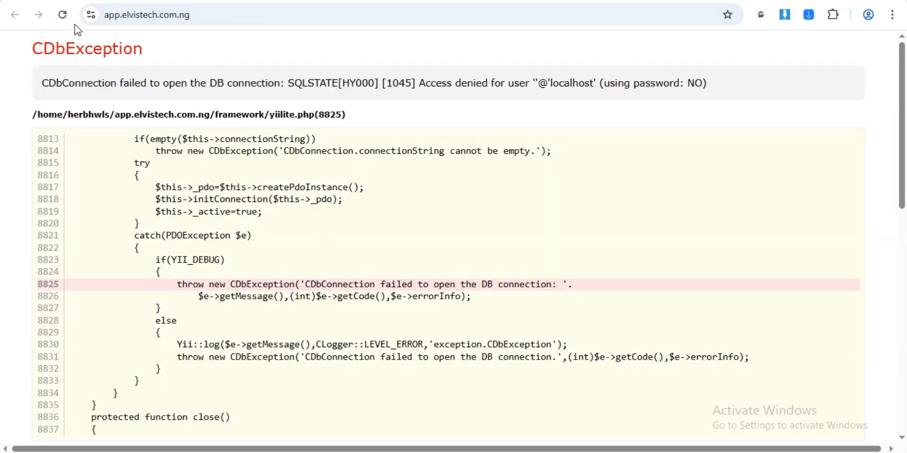
left_click(63, 15)
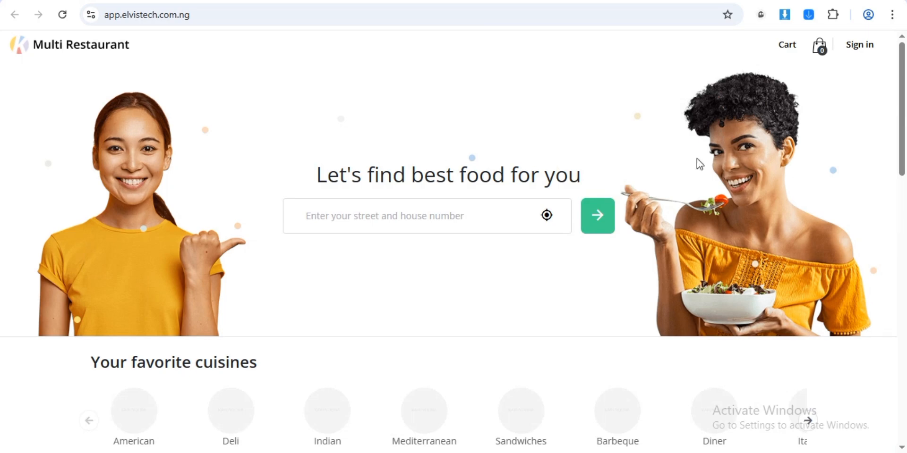
left_click_drag(903, 116, 903, 99)
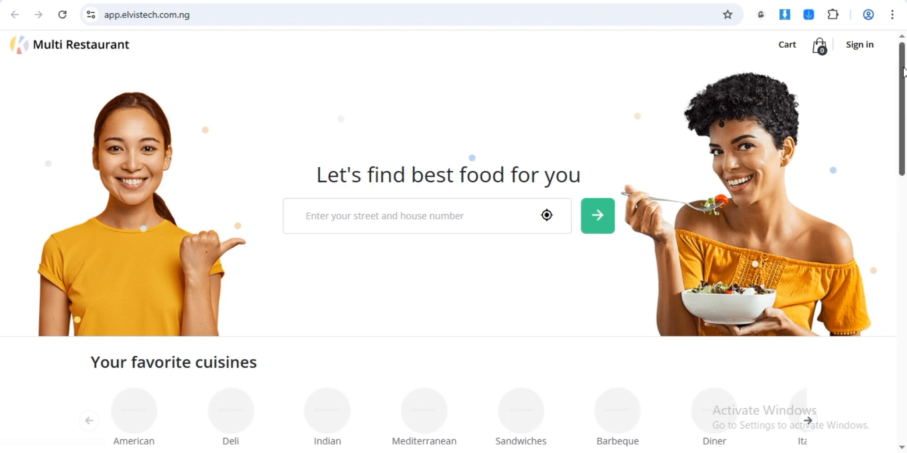
mouse_move(903, 71)
left_mouse_down()
mouse_move(892, 287)
mouse_move(900, 64)
left_mouse_up()
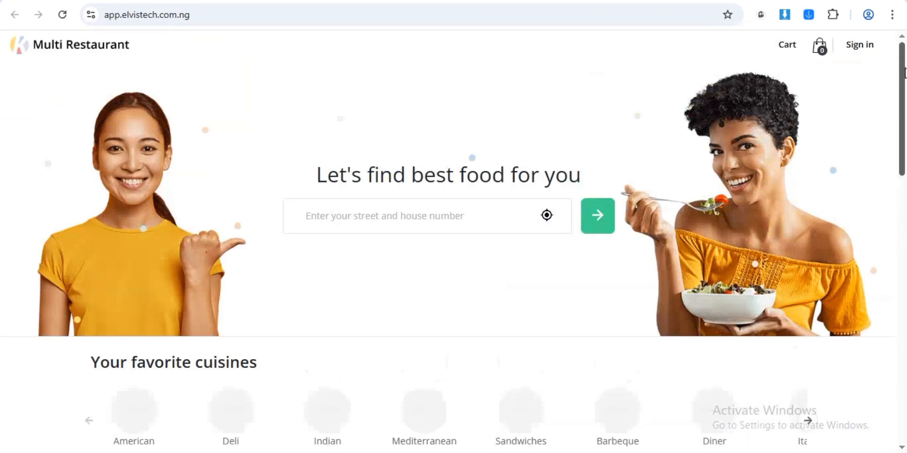
- Append /backoffice/install to the site URL to load the installer's permission checklist
left_click(277, 18)
left_click(277, 17)
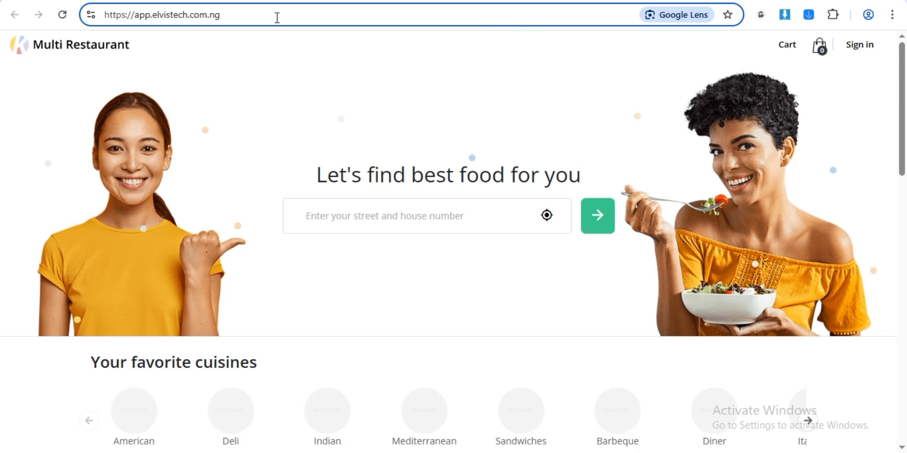
type("/")
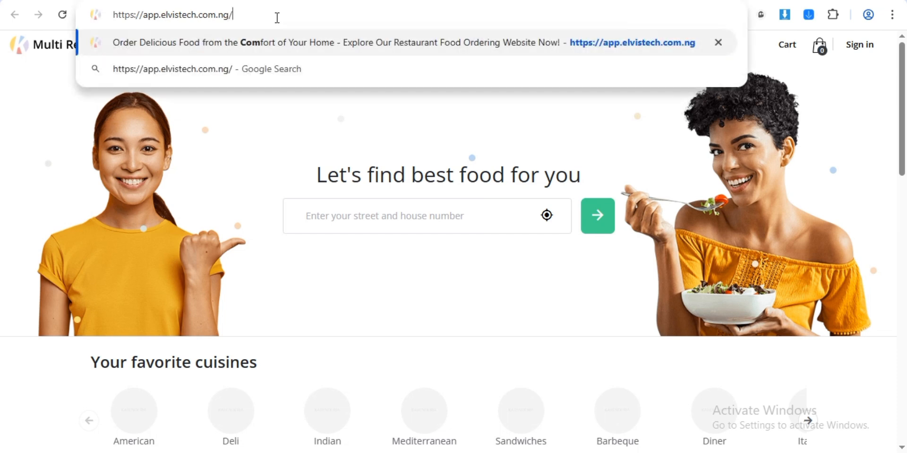
type("back")
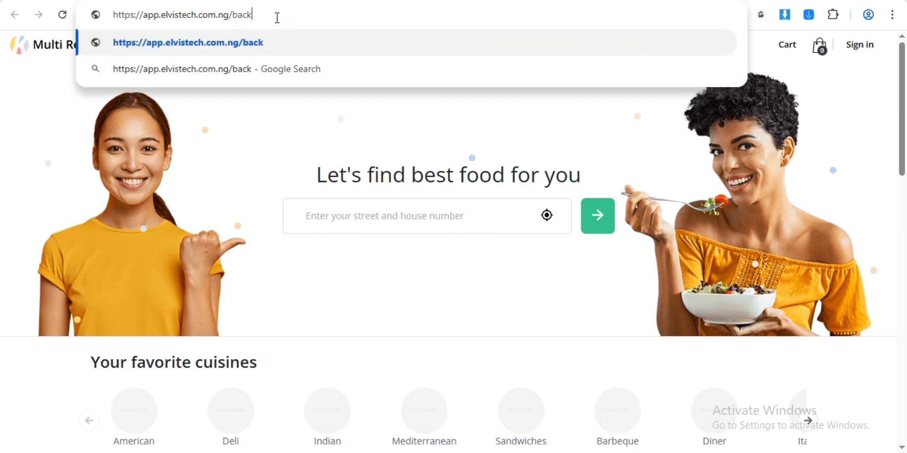
type("office")
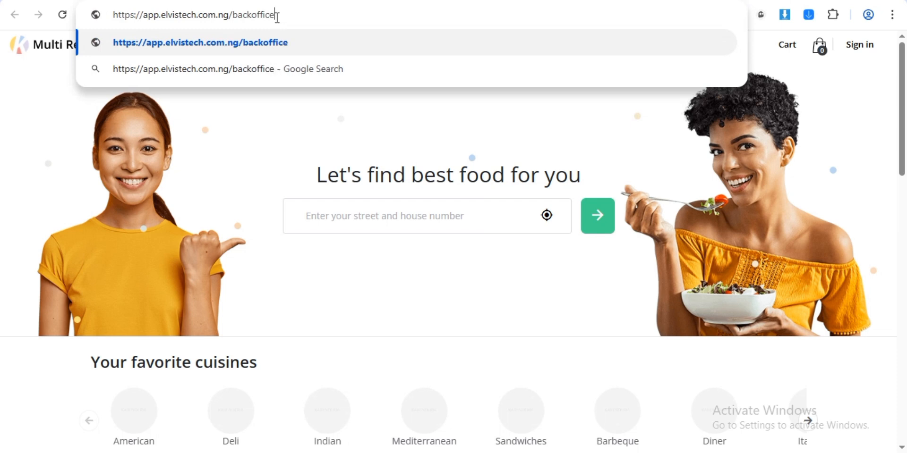
type("/install")
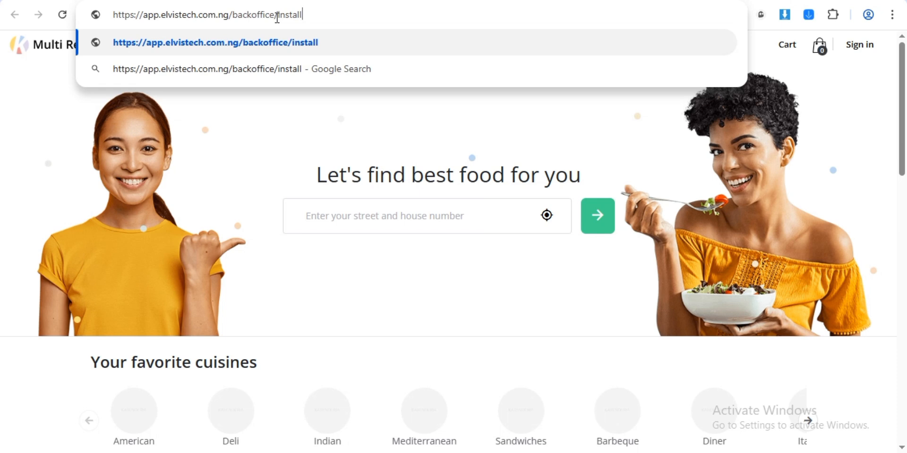
key("Return")
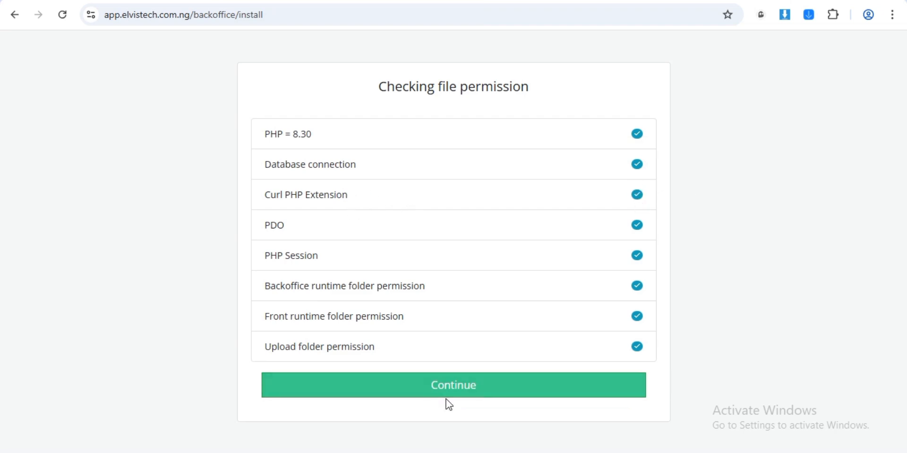
- Continue past the passed permission checks to the Import SQL step
left_click(461, 388)
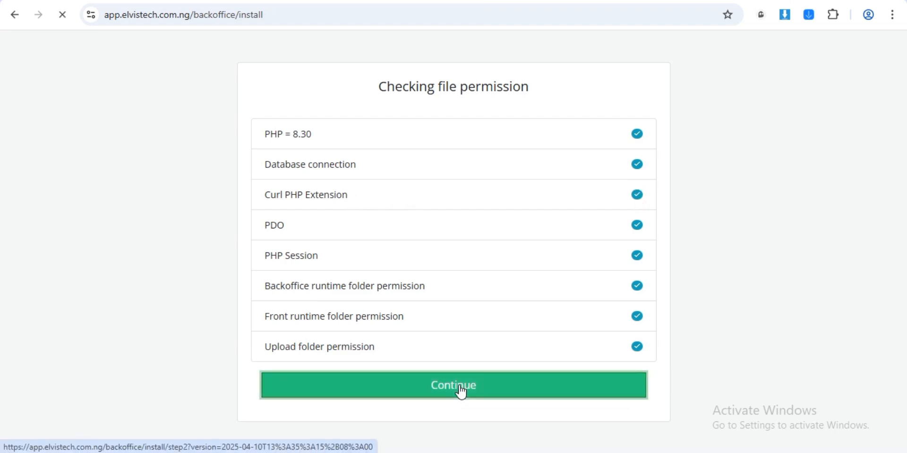
left_click(477, 138)
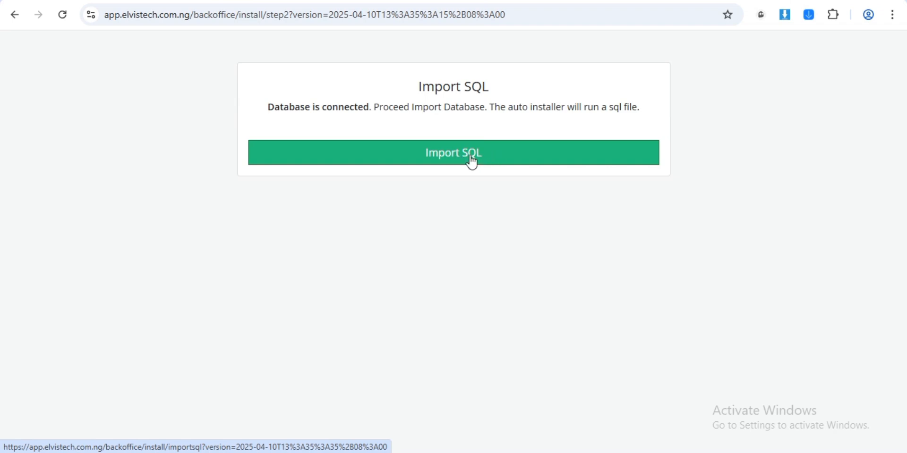
- Run Import SQL to load the database and reach the admin account form
left_click(471, 157)
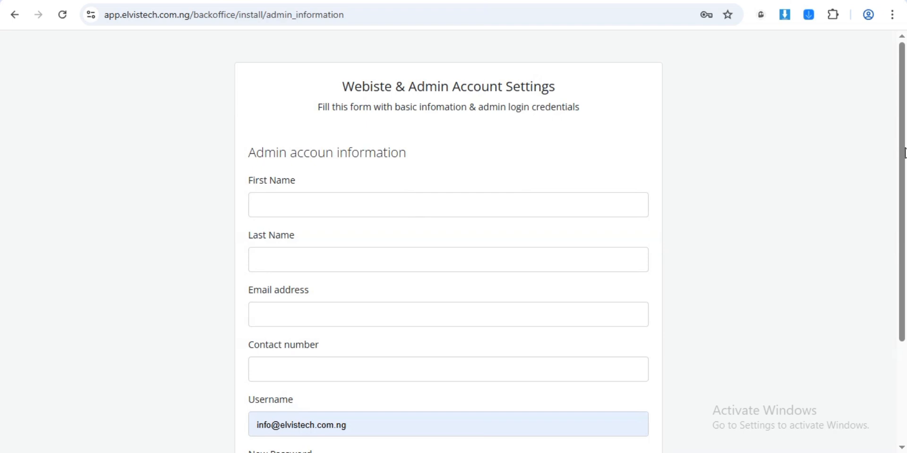
- Fill the admin form with first name Super, last name Admin, the contact e-mail and phone number
left_click_drag(901, 159, 904, 176)
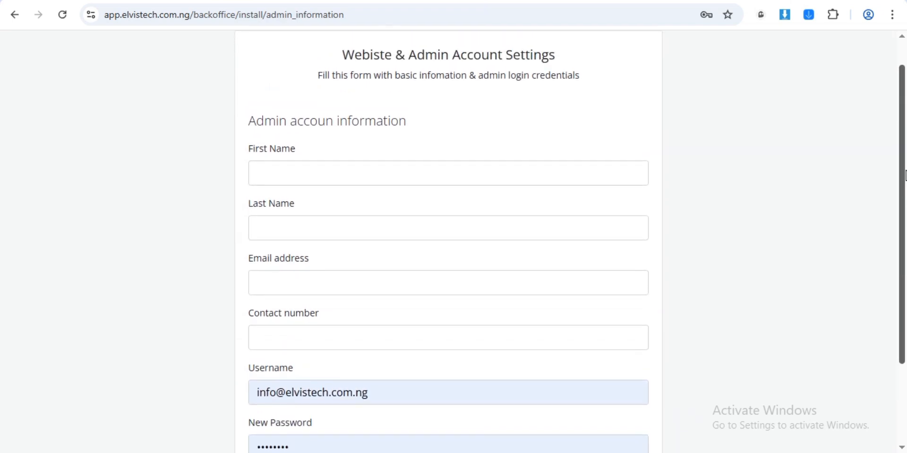
left_click(440, 168)
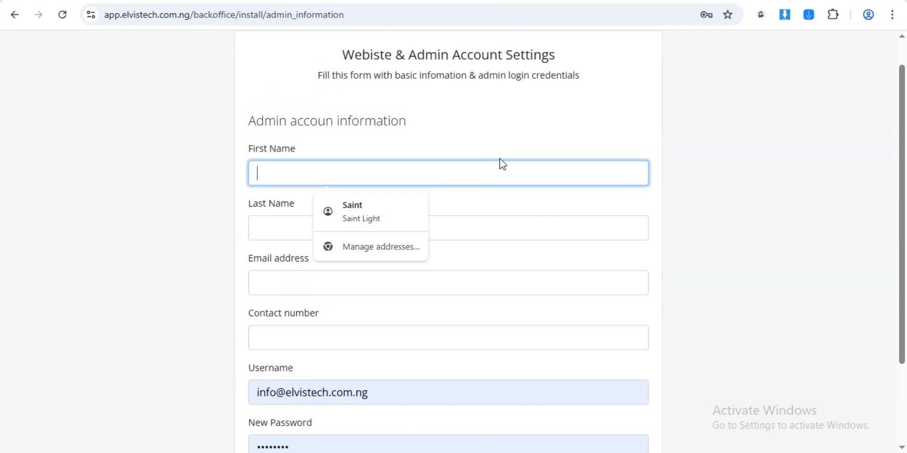
type("Super")
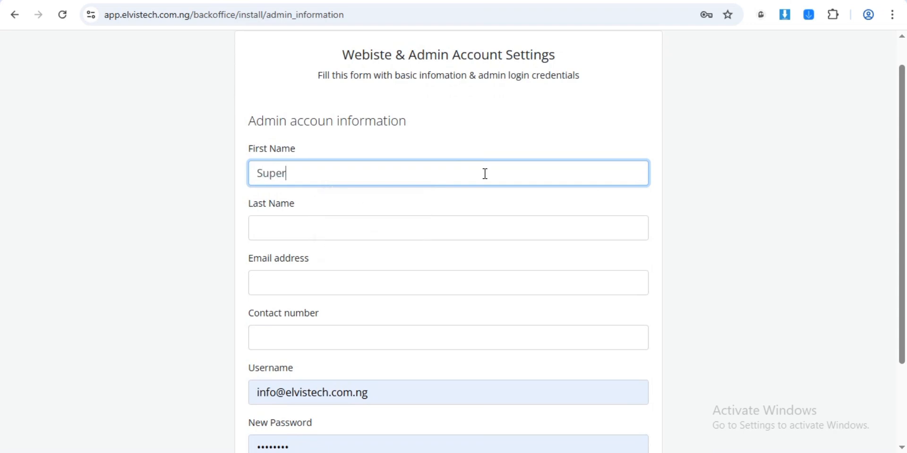
key("Tab")
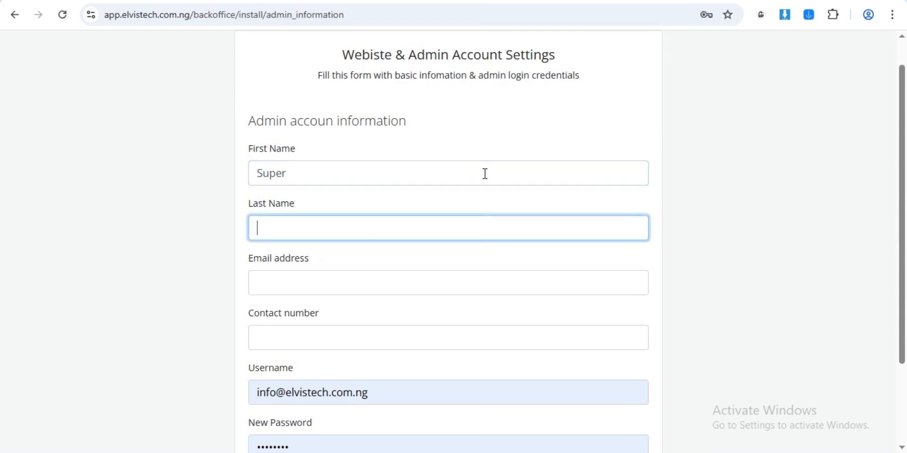
type("Admin")
left_click(329, 283)
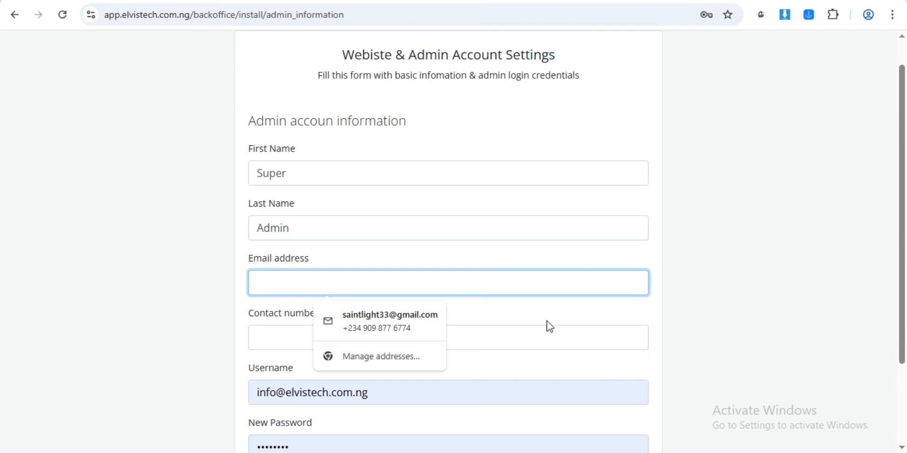
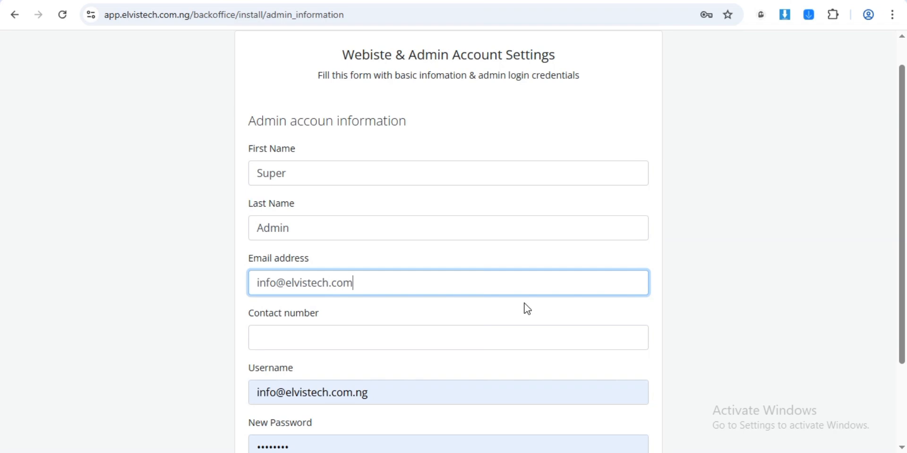
left_click(366, 329)
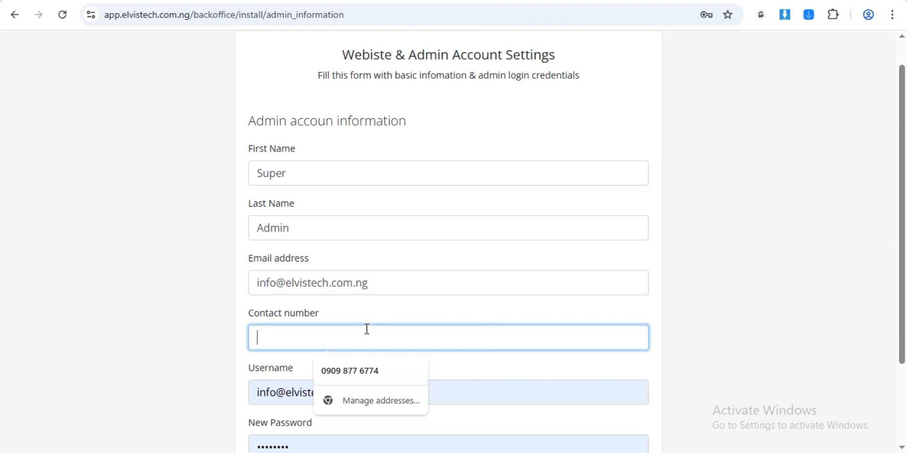
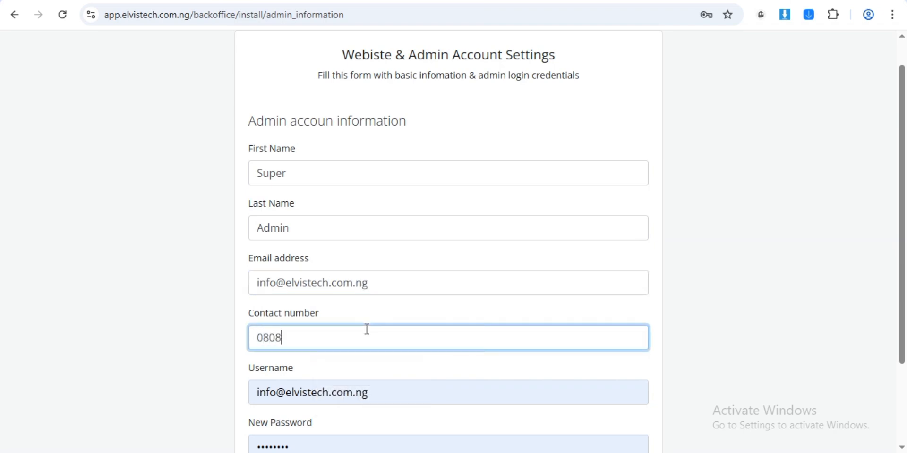
scroll(899, 269, "down", 2)
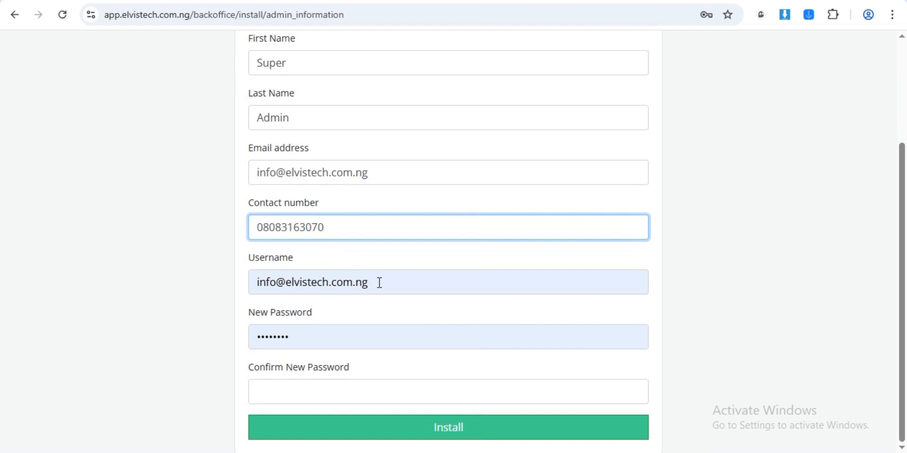
- Replace the prefilled password with a new one, confirm it, and run the installation
left_click_drag(303, 342, 228, 343)
type("••••••••")
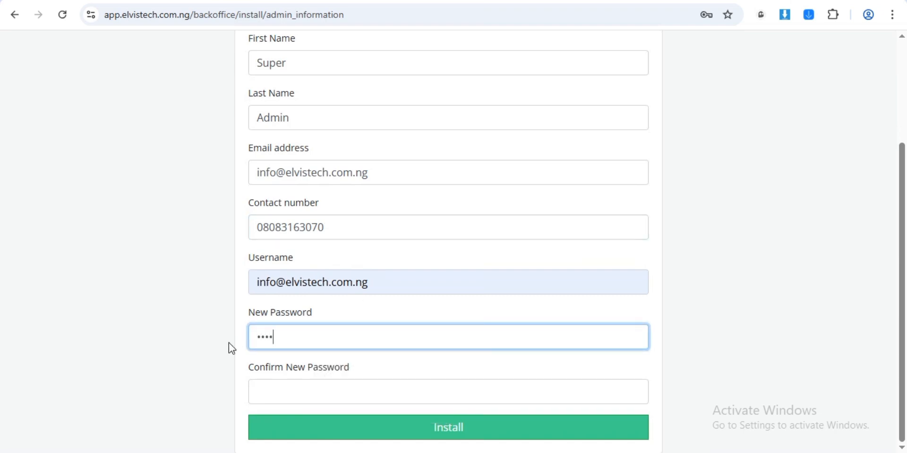
left_click(371, 395)
type("••••••••")
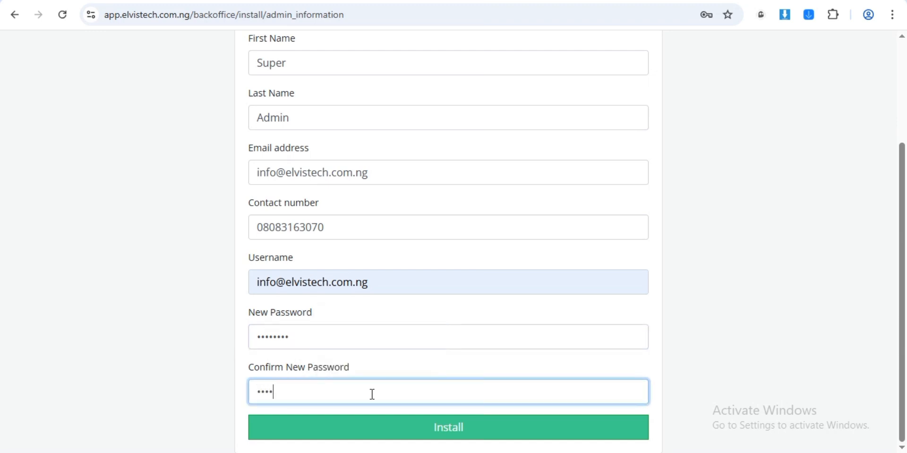
left_click(504, 426)
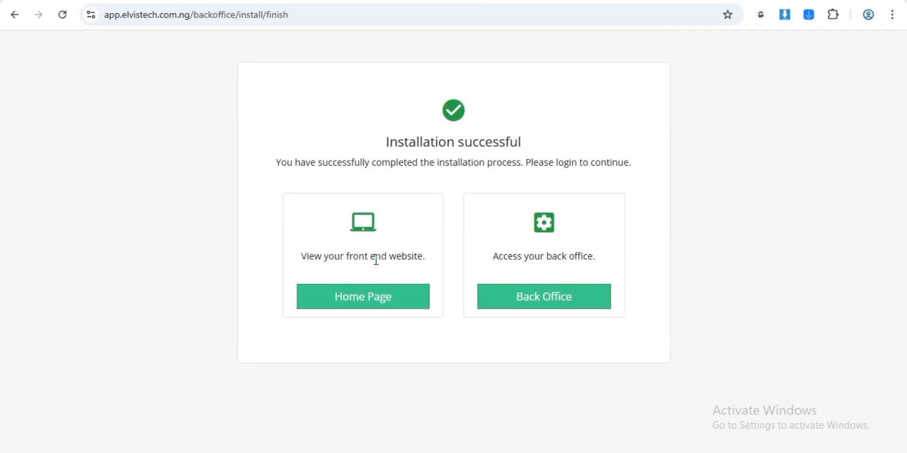
- Go to Back Office and sign in with the admin e-mail and password
left_click(525, 303)
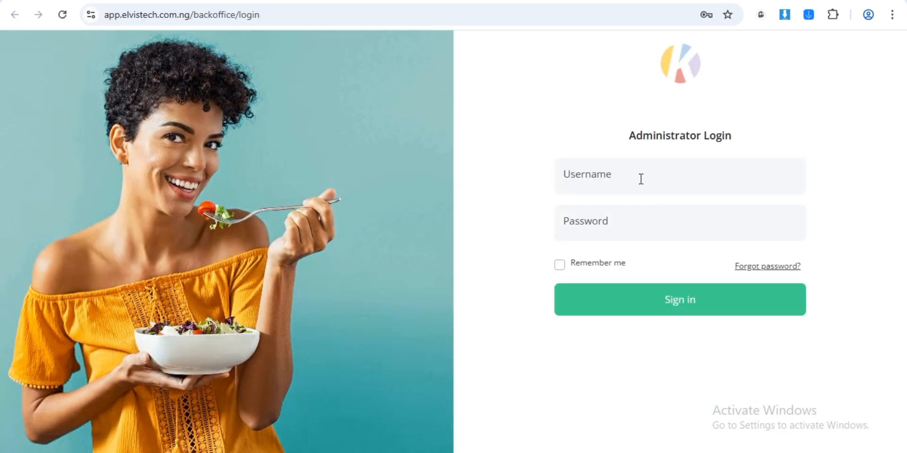
left_click(641, 179)
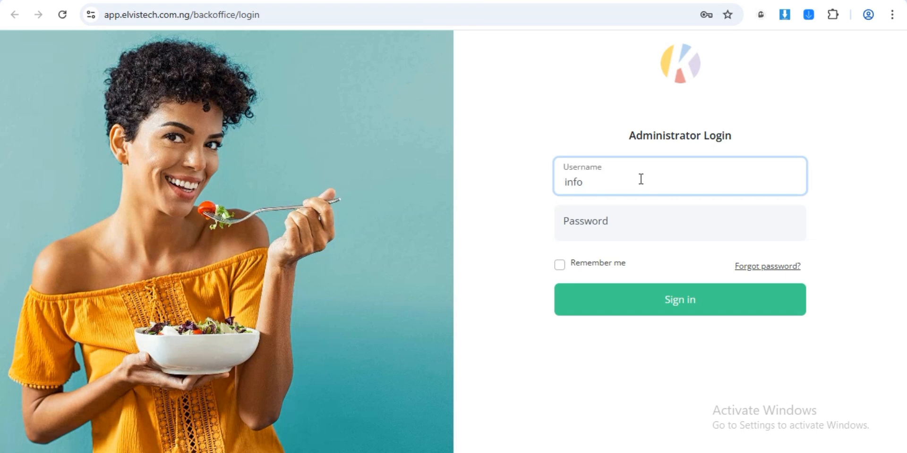
key("Tab")
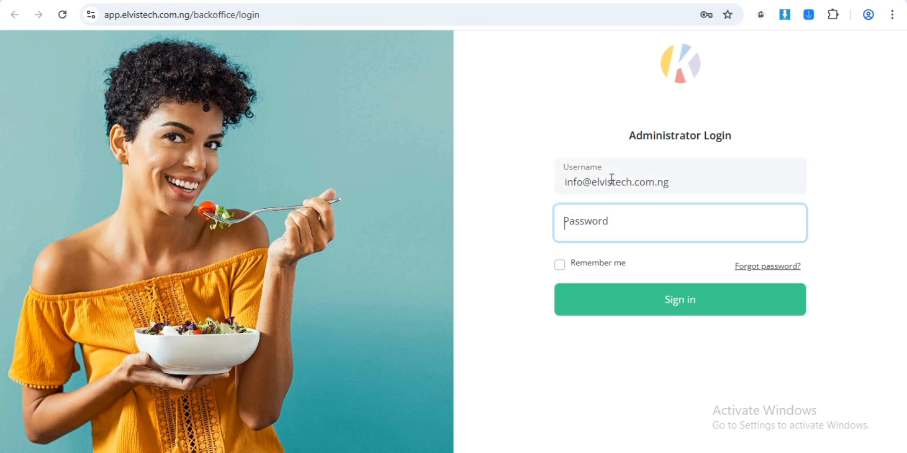
type("••••••••")
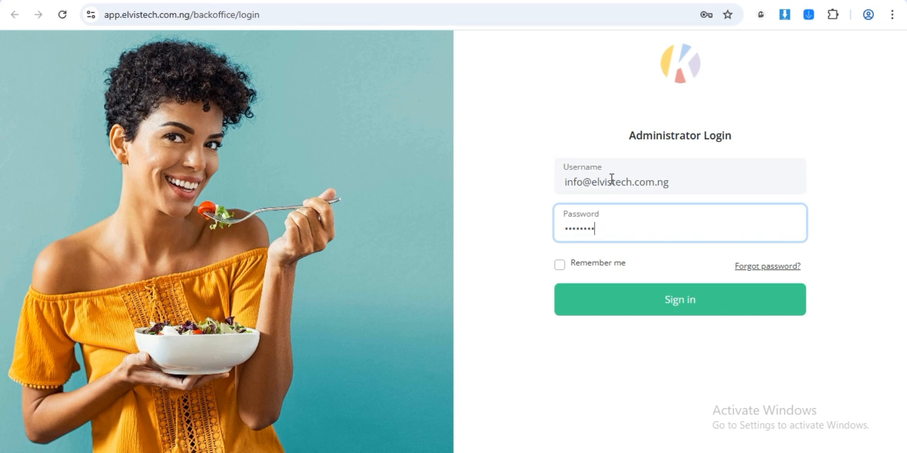
left_click(695, 303)
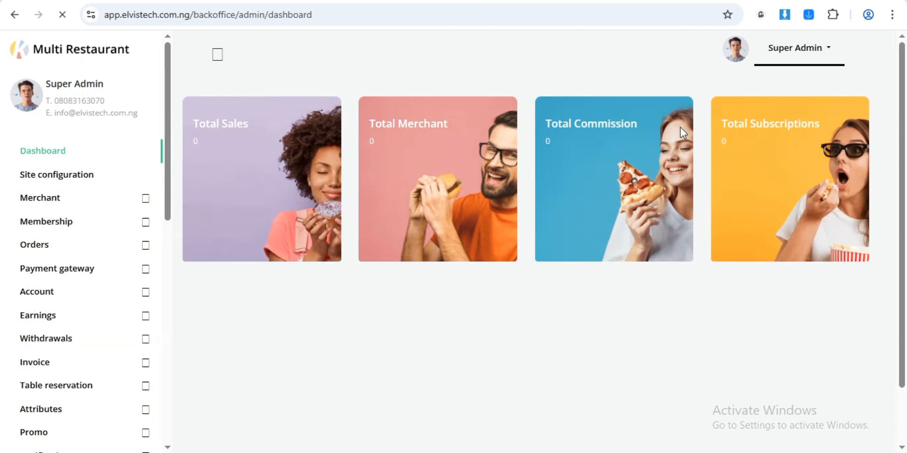
left_click_drag(903, 84, 879, 71)
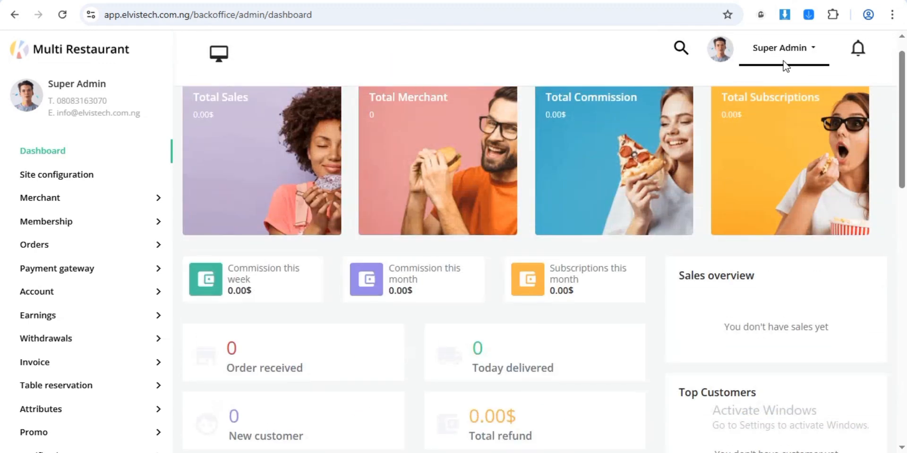
right_click(220, 53)
left_click(239, 69)
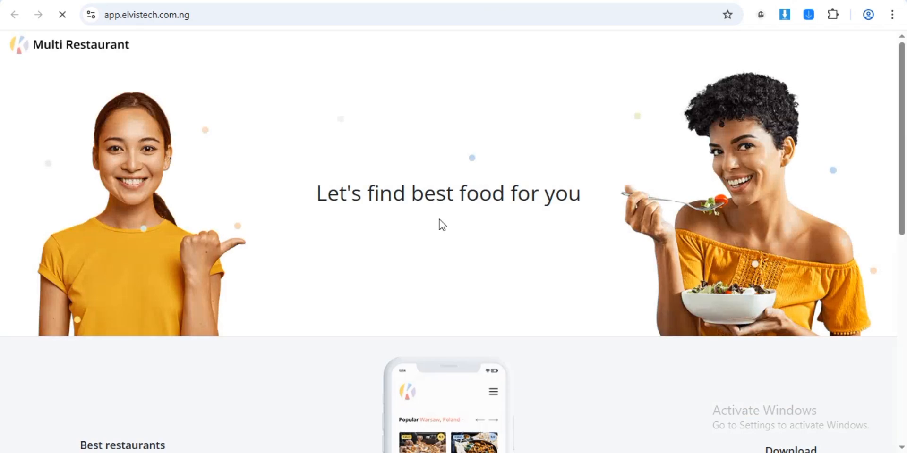
left_click_drag(903, 95, 902, 73)
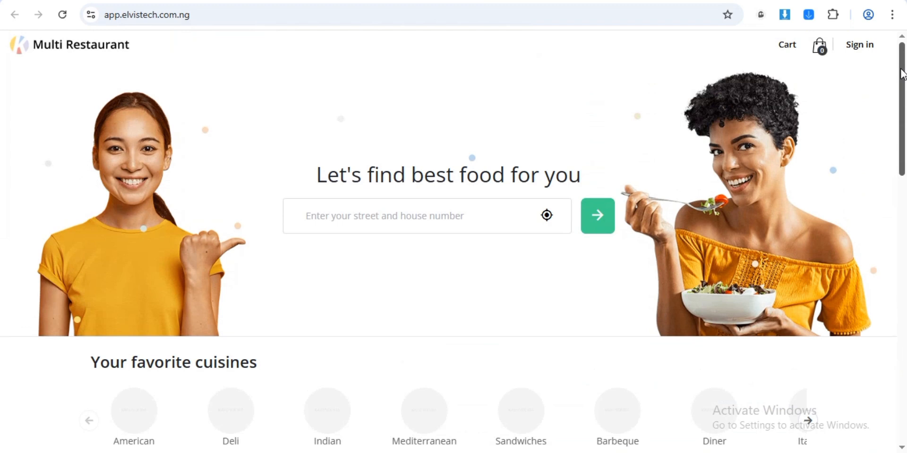
left_click_drag(903, 73, 902, 42)
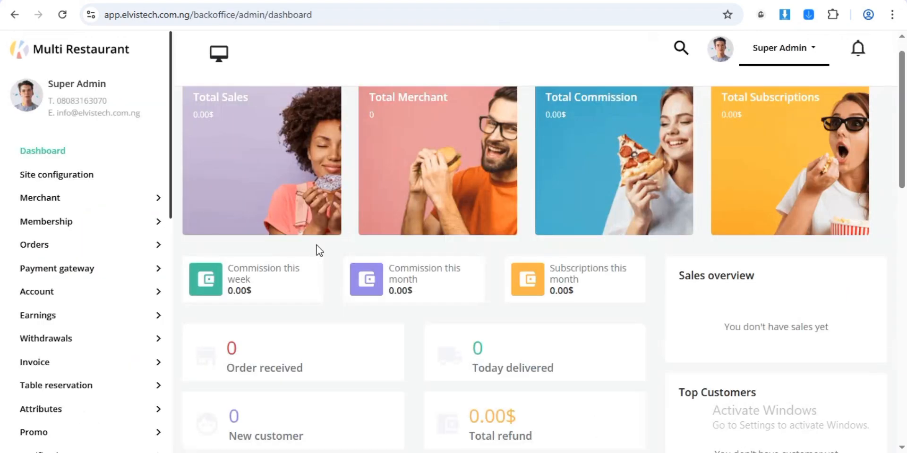
left_click_drag(902, 93, 894, 226)
scroll(885, 274, "down", 6)
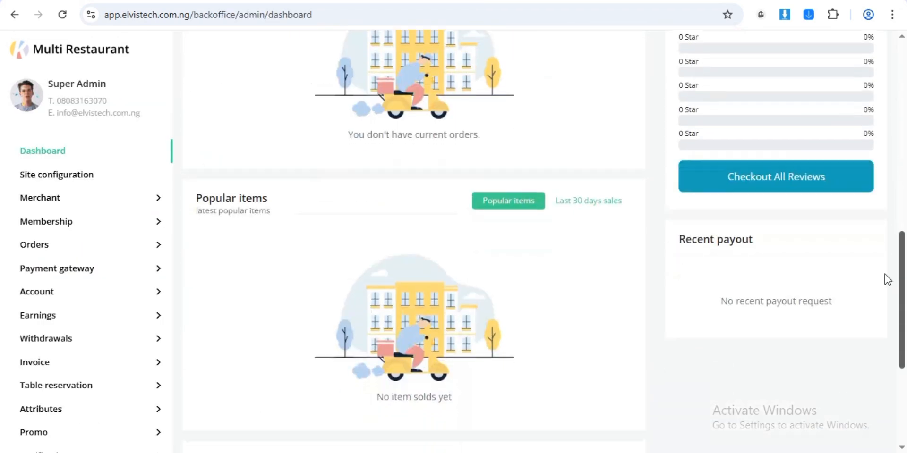
scroll(881, 307, "down", 3)
left_click_drag(874, 381, 905, 74)
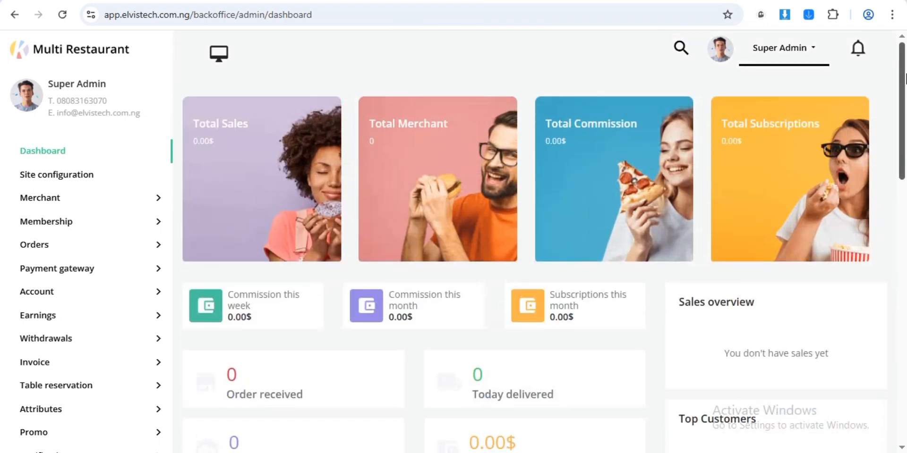
- In Site information, set the title to 'Restaurant Management' and the business country to Nigeria
left_click(101, 182)
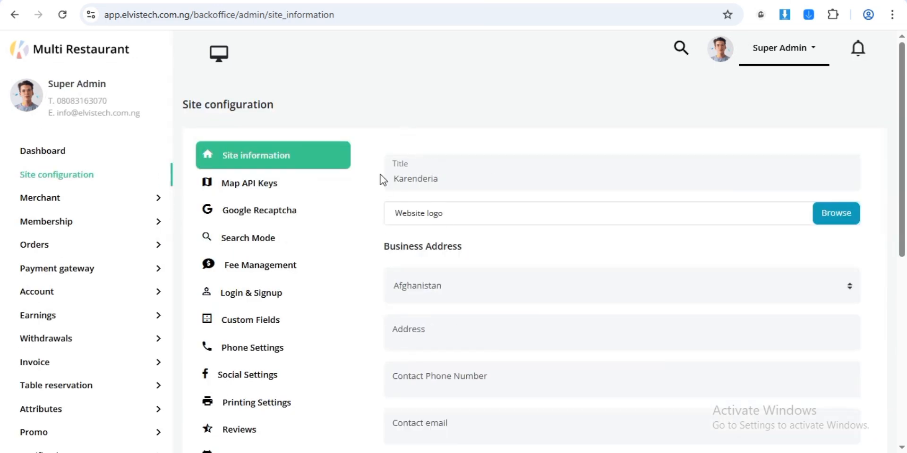
double_click(447, 184)
type("R")
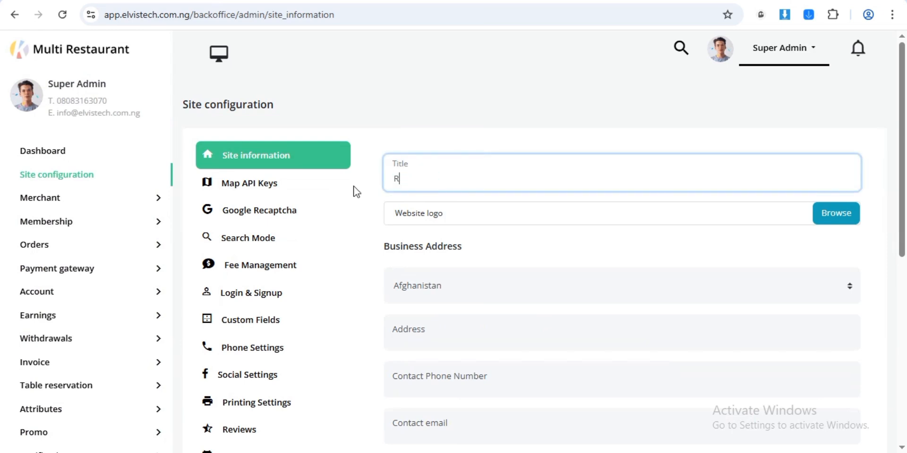
type("esr")
type("r")
type("taurant")
type(" Management")
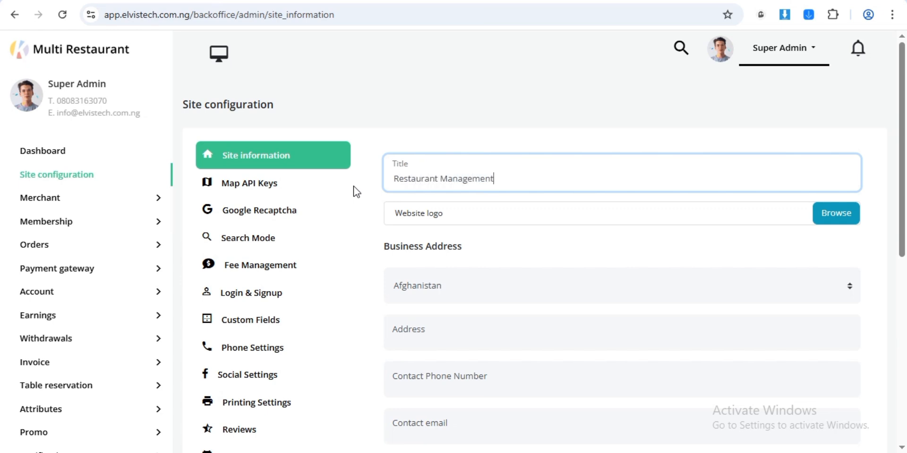
left_click(456, 288)
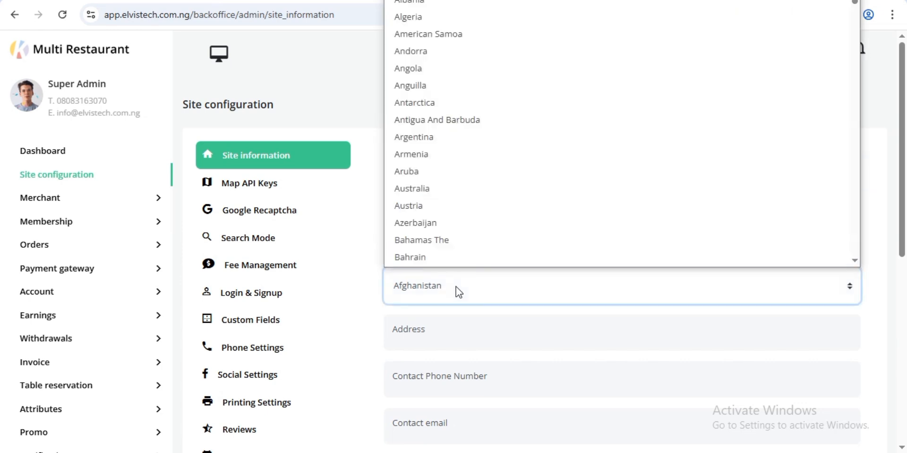
key("n")
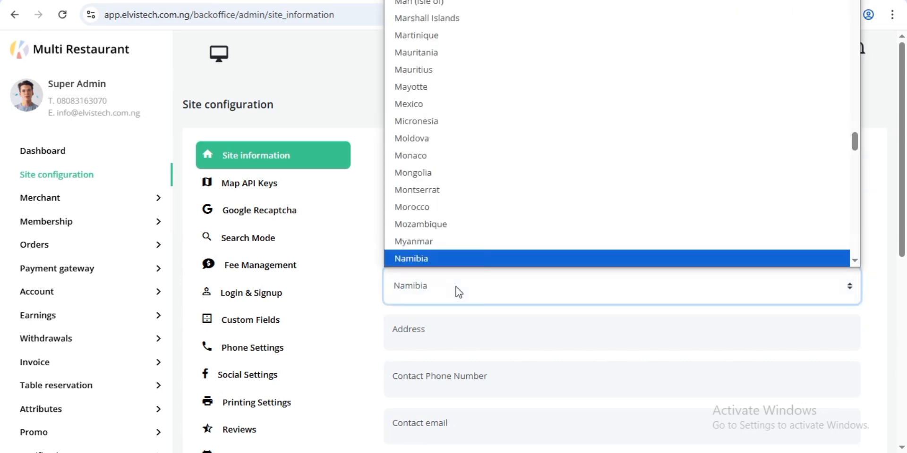
left_click(854, 260)
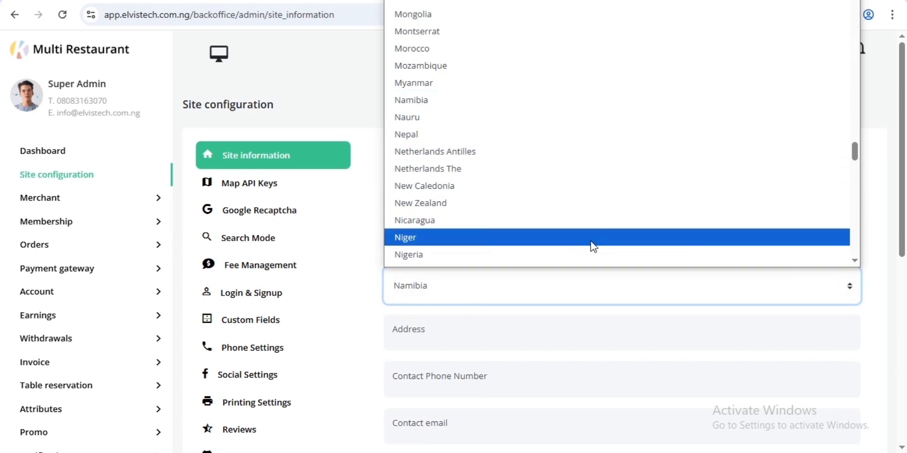
left_click(586, 255)
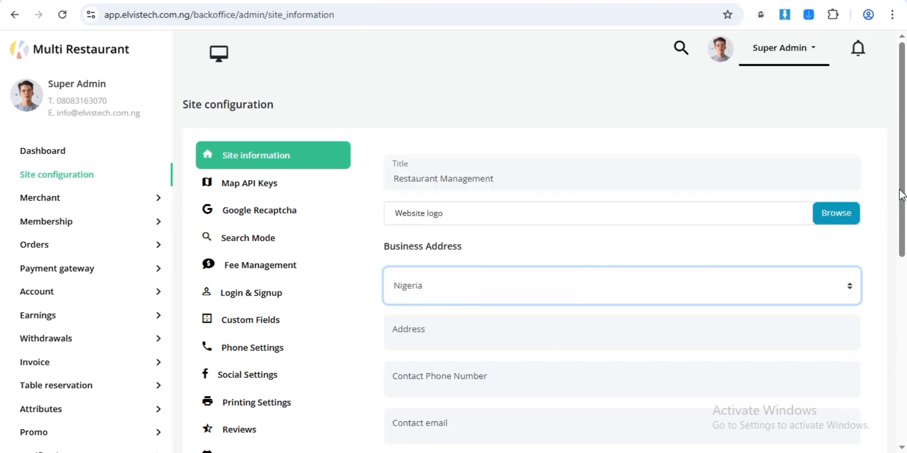
left_click_drag(899, 193, 883, 277)
- Enter the address 'Lagos, Nigeria' plus the contact phone and e-mail, and save
left_click(524, 170)
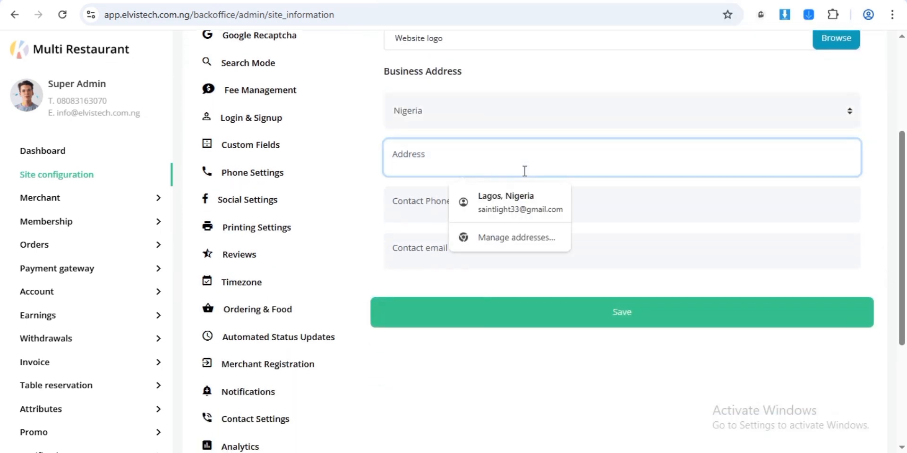
type("Lago")
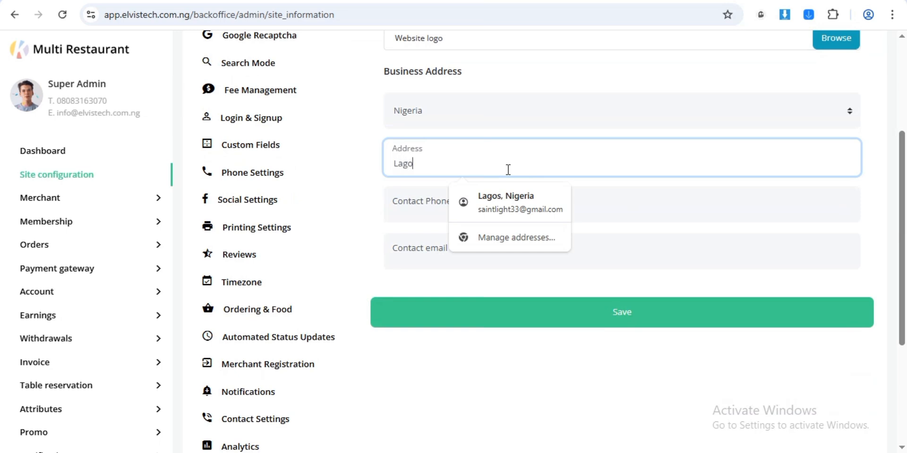
type("s, Nigeria")
left_click(610, 212)
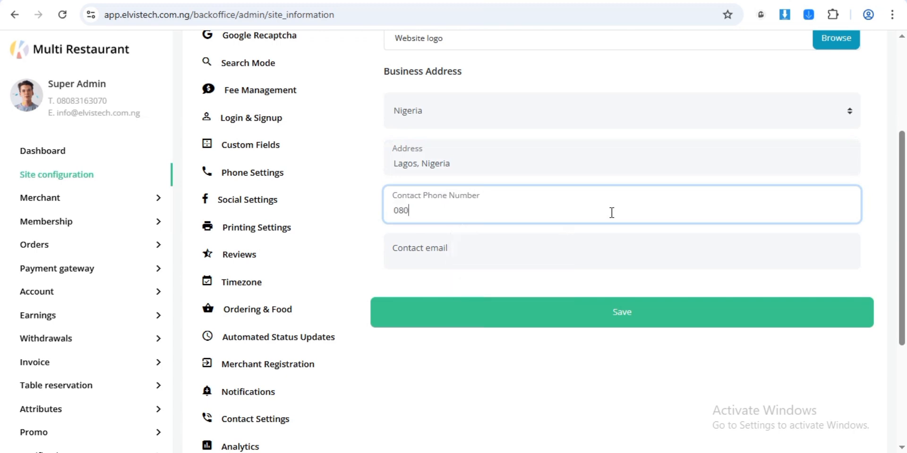
left_click(514, 243)
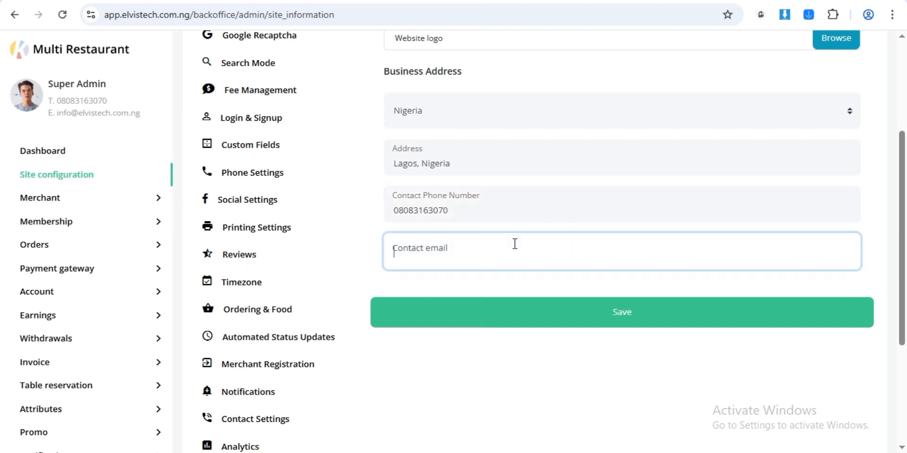
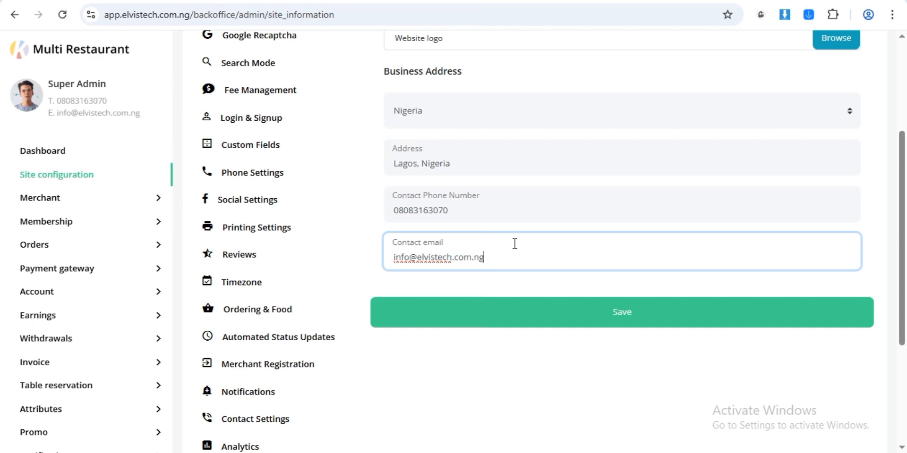
left_click(622, 314)
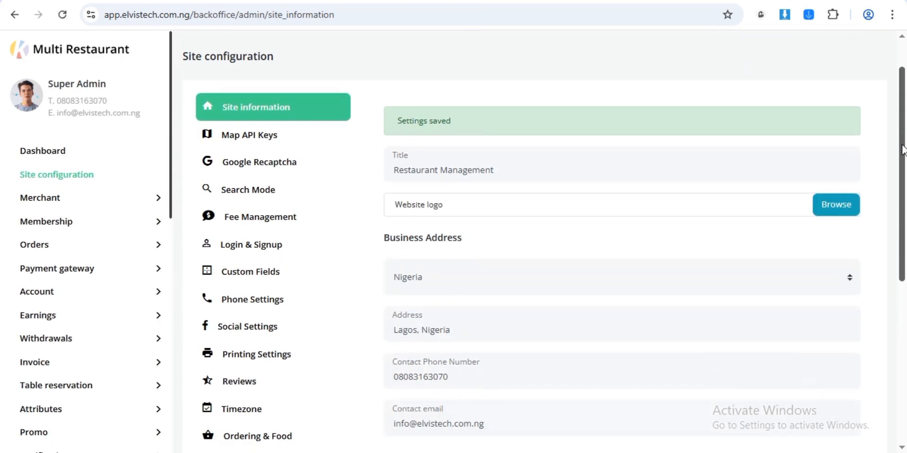
- Open the Map API Keys settings and enter 'Lagos' into an address field
left_click(262, 142)
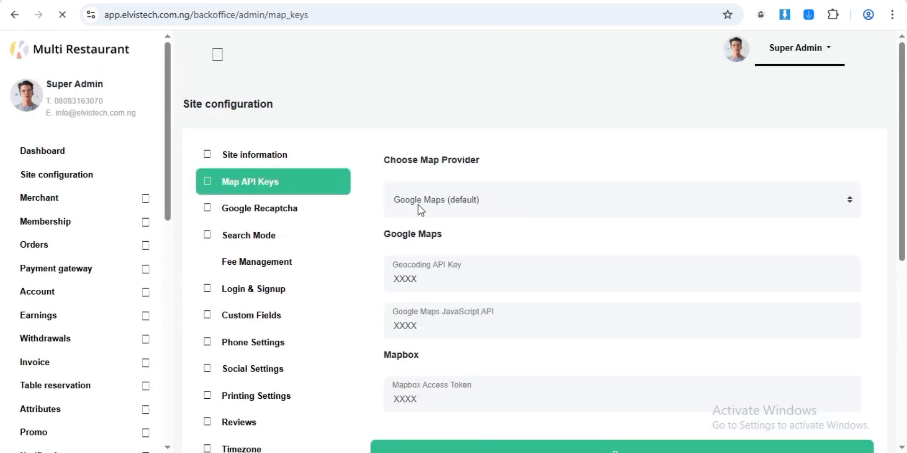
scroll(902, 188, "down", 1)
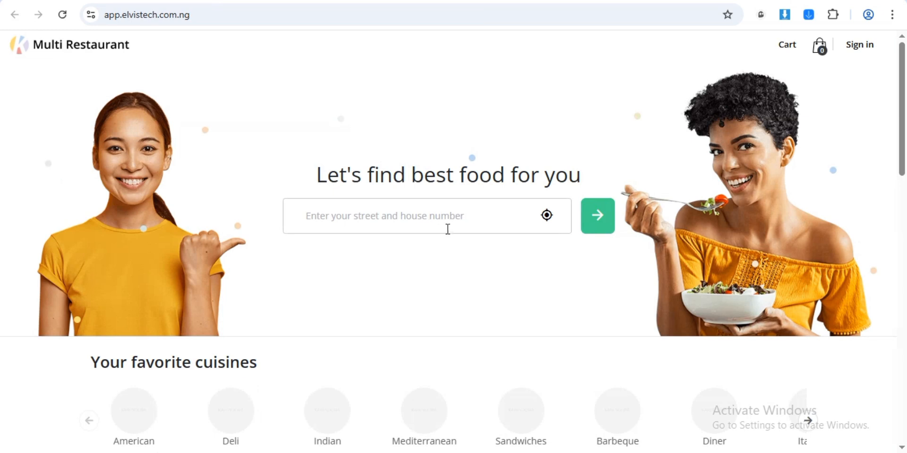
left_click(455, 224)
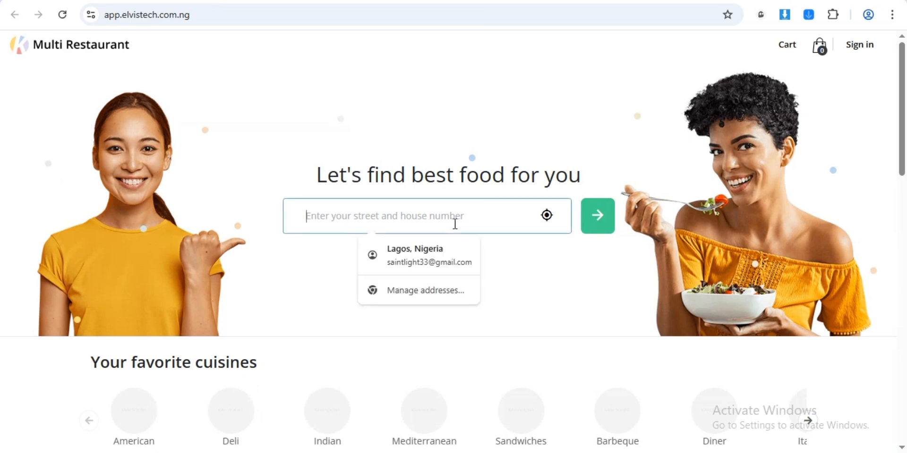
type("Lagos")
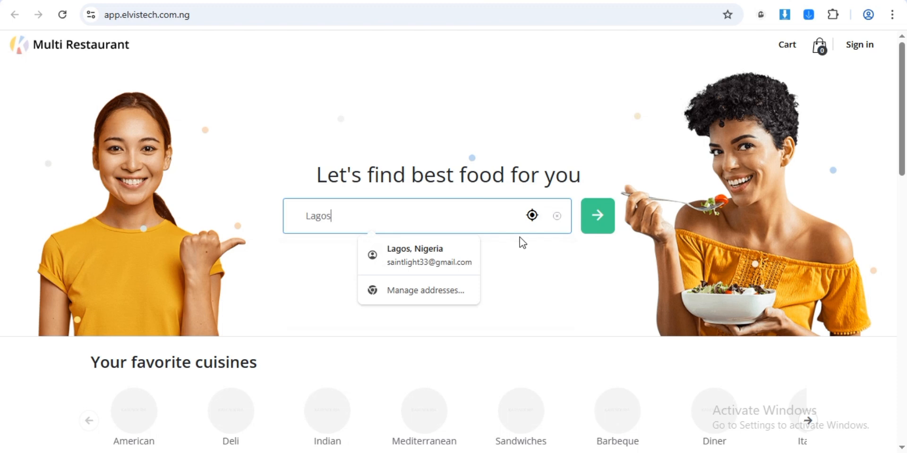
left_click(532, 215)
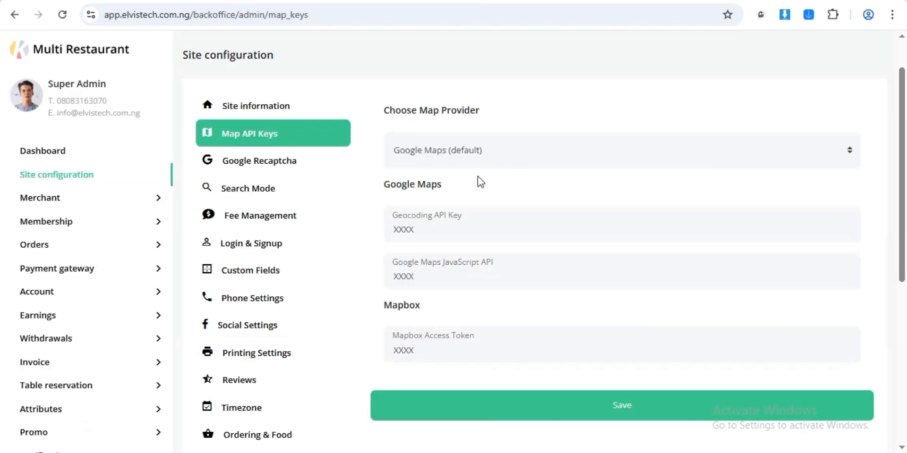
- Keep Google Maps (default) as map provider, select the Geocoding API Key field, then switch to the PDF tab
left_click(459, 155)
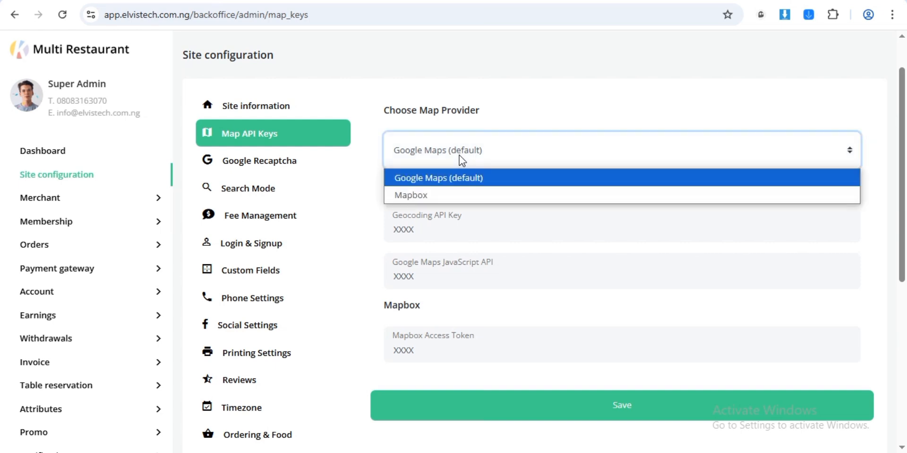
left_click(445, 181)
left_click(420, 227)
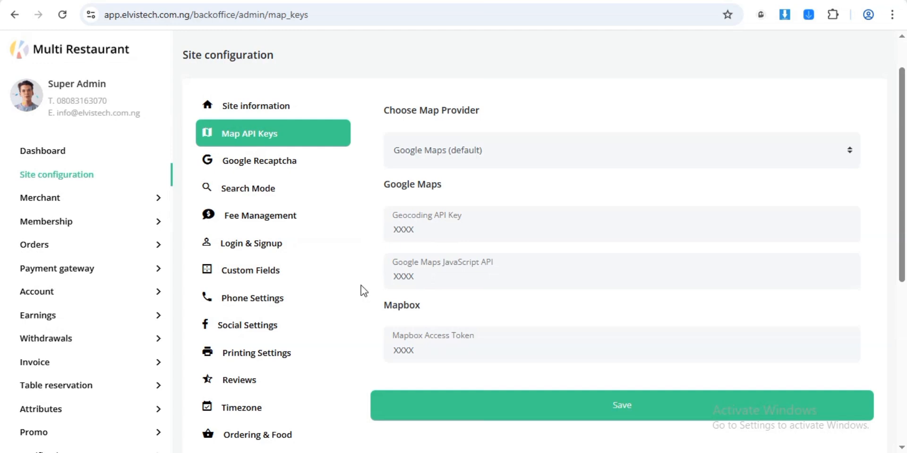
left_click(840, 230)
scroll(899, 250, "down", 2)
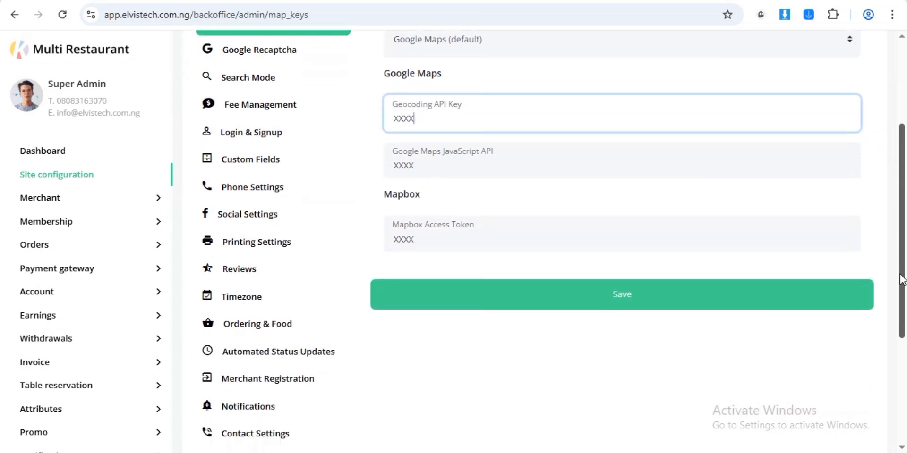
scroll(898, 251, "up", 2)
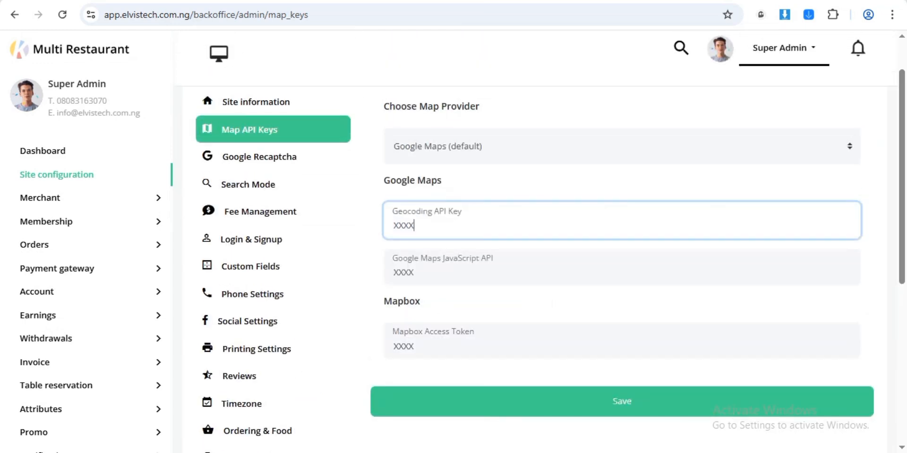
key("ctrl+Tab")
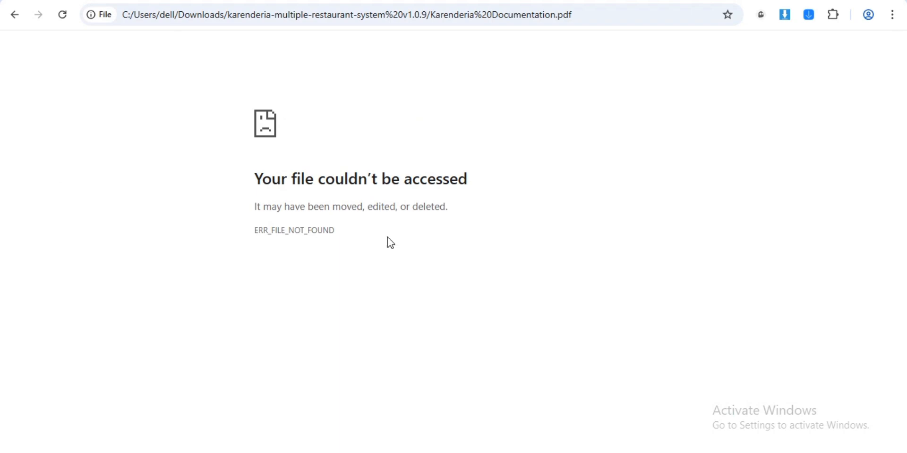
- After a failed reload, open Karenderia Documentation from the kmrs203 folder with Google Chrome
left_click(62, 14)
key("alt+Tab")
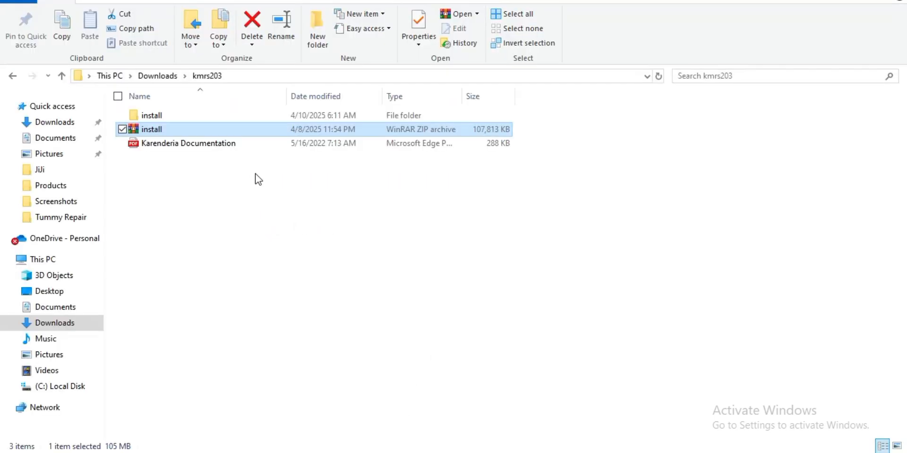
right_click(250, 140)
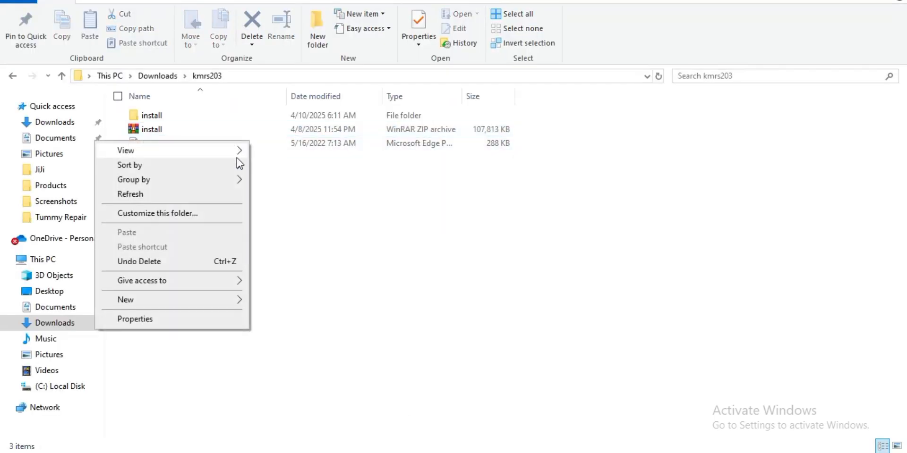
mouse_move(220, 179)
left_click(315, 166)
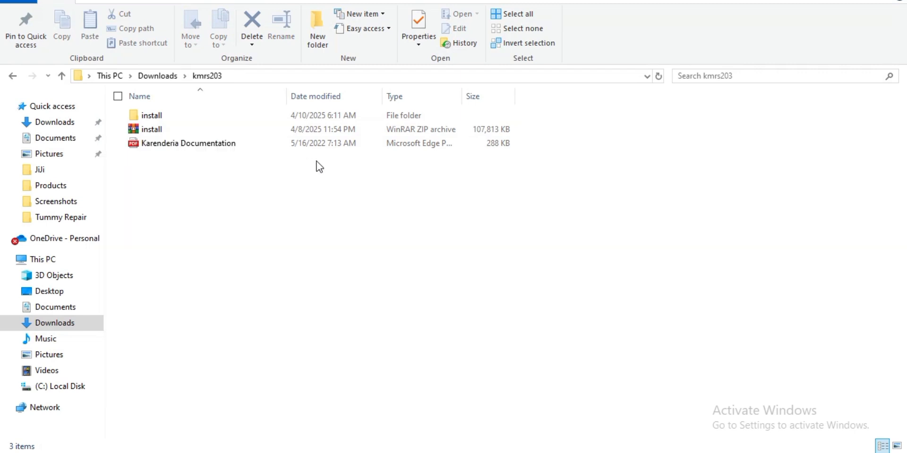
left_click(305, 146)
right_click(304, 146)
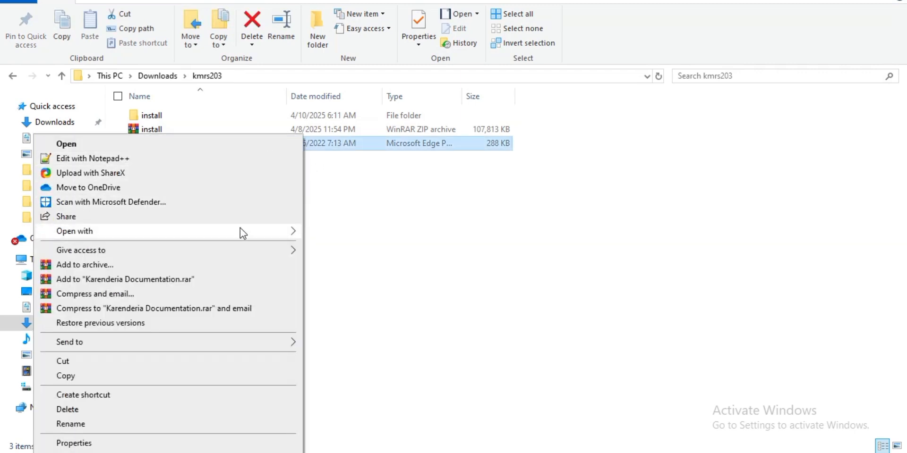
mouse_move(240, 232)
left_click(340, 246)
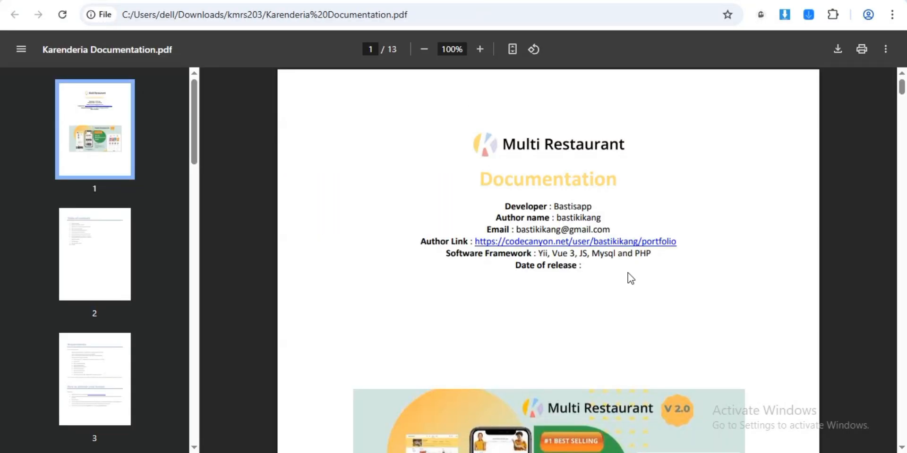
- Check the PDF's Quick guide and its linked developers.google.com API key page, then return to the PDF
left_click_drag(902, 90, 899, 263)
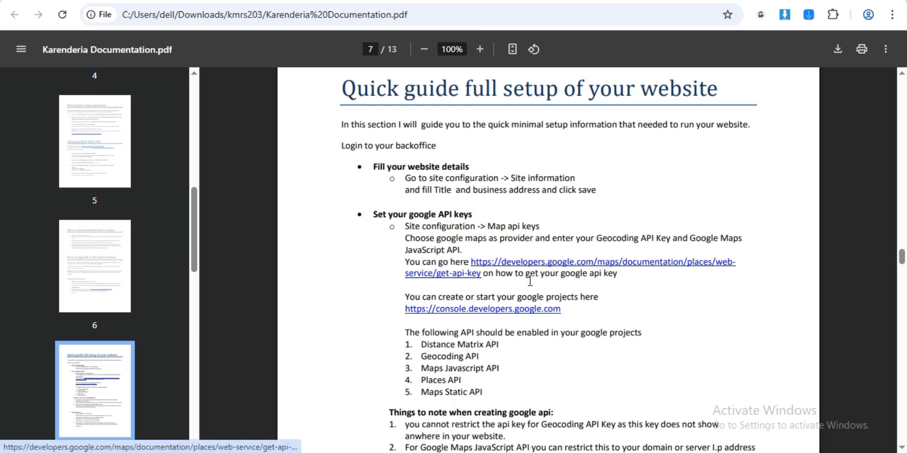
left_click(590, 265)
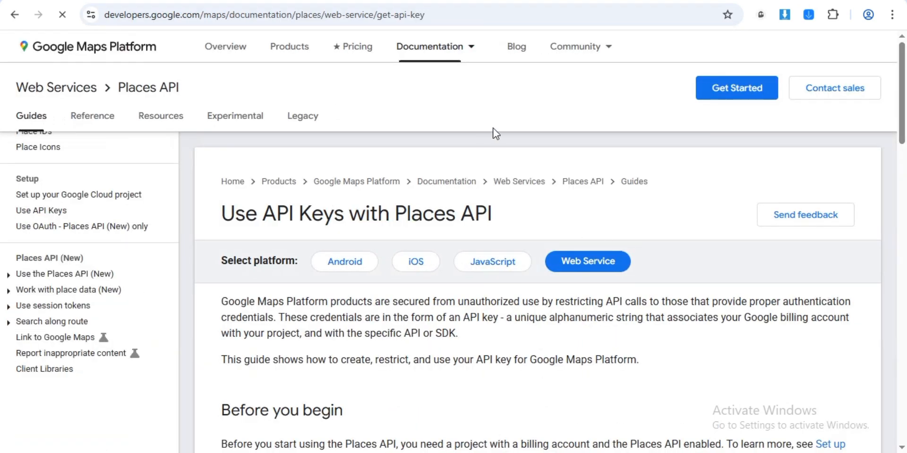
left_click(13, 16)
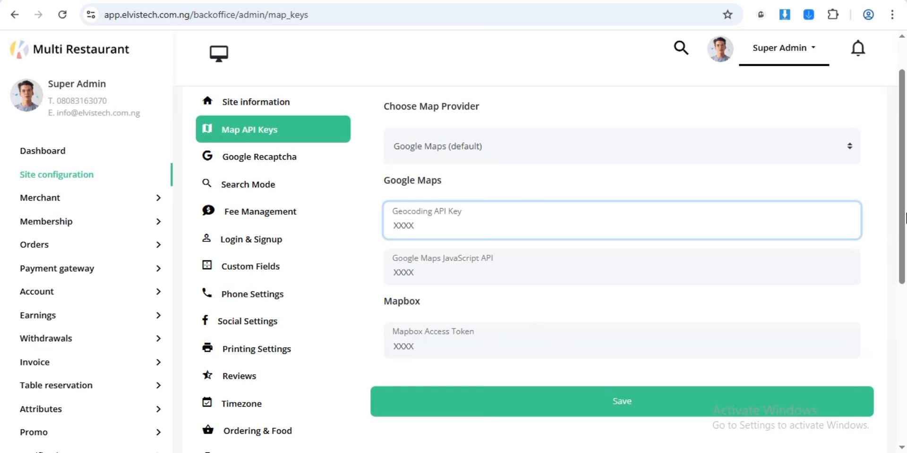
mouse_move(906, 218)
left_mouse_down()
mouse_move(902, 288)
mouse_move(898, 210)
left_mouse_up()
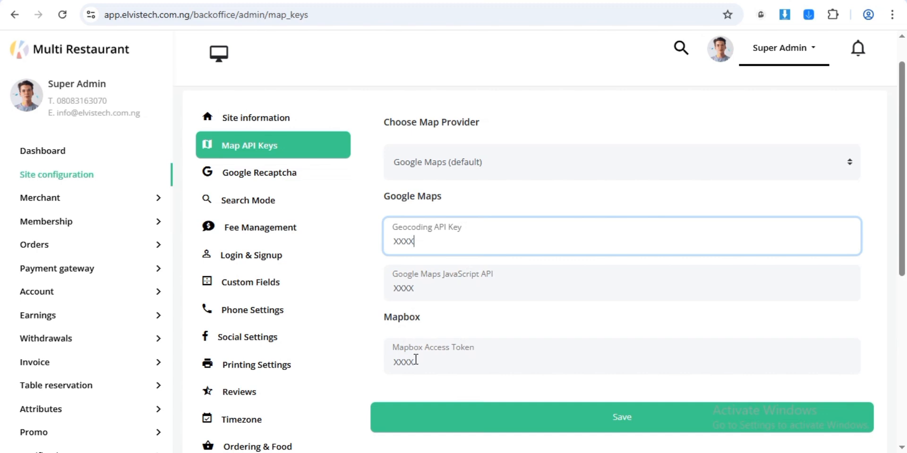
left_click_drag(905, 246, 906, 271)
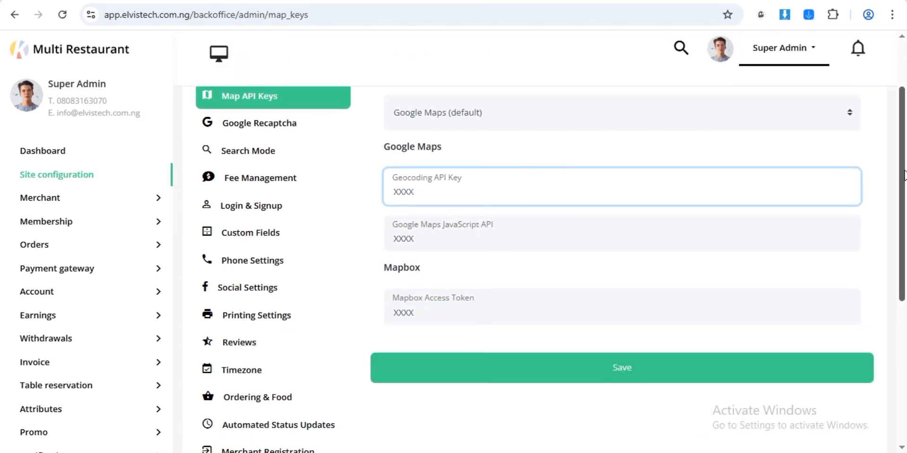
left_click_drag(905, 176, 905, 147)
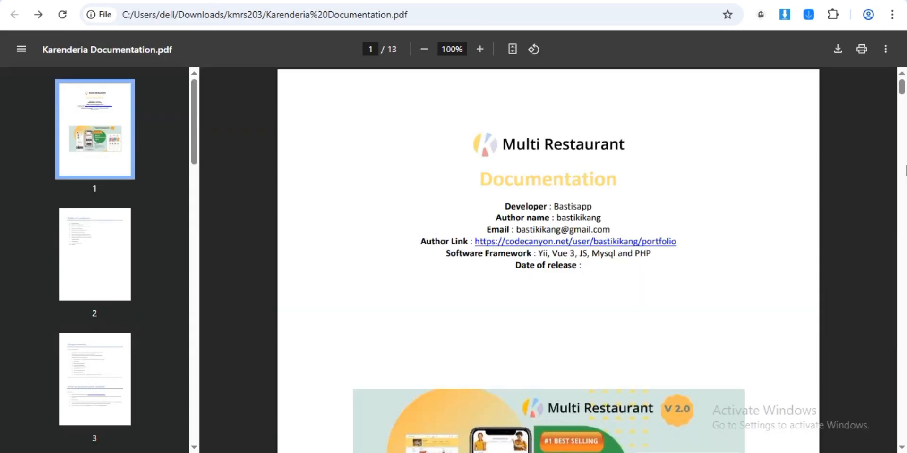
left_click_drag(901, 90, 901, 165)
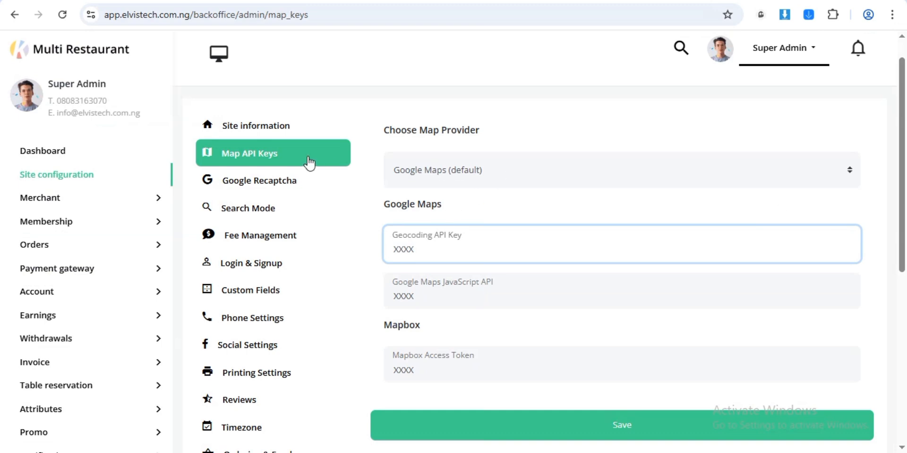
- Open the Google reCAPTCHA settings and inspect the v2 Captcha Site Key and Secret fields
left_click(282, 186)
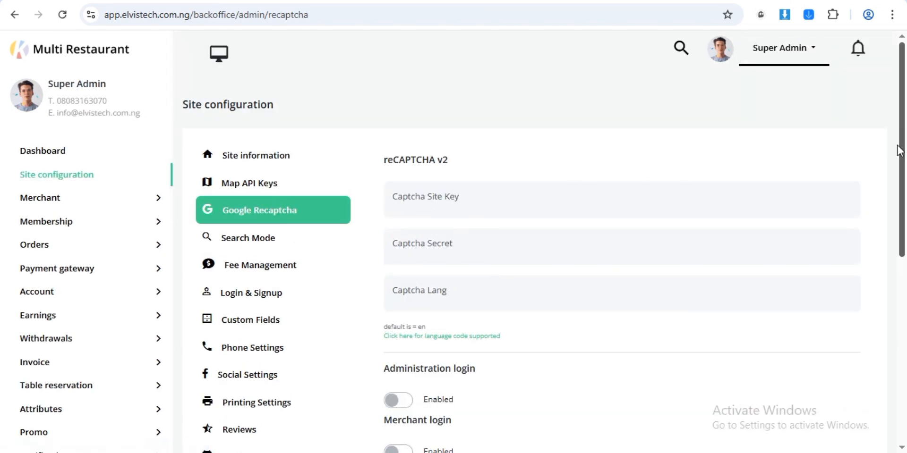
left_click_drag(900, 147, 902, 184)
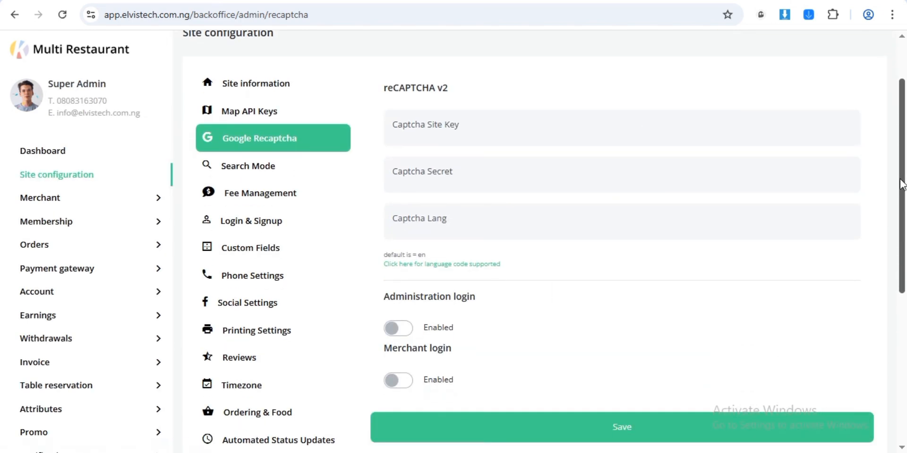
left_click(483, 134)
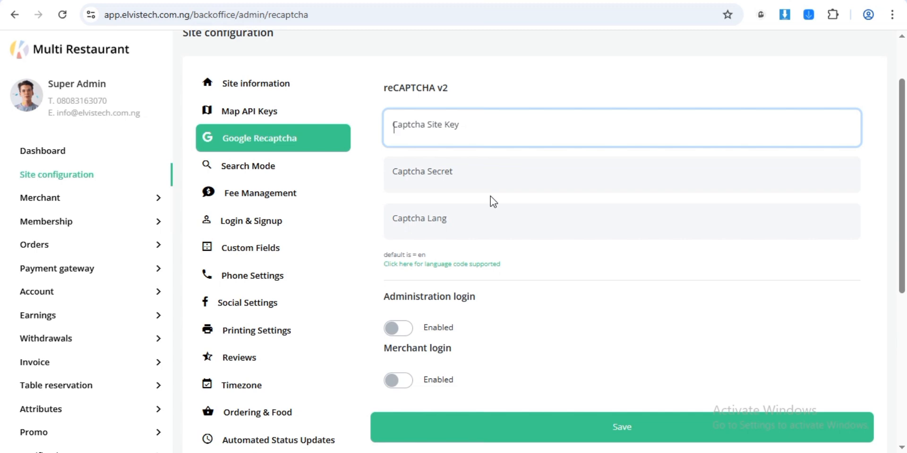
left_click_drag(383, 88, 481, 99)
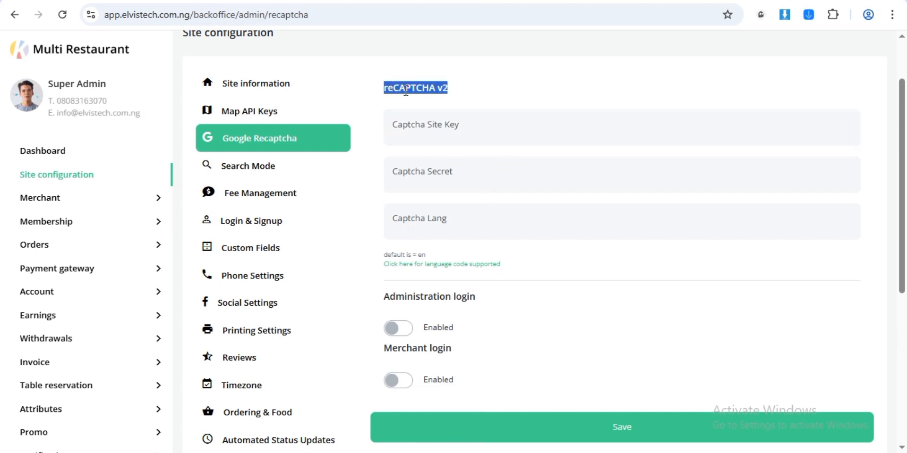
left_click(489, 106)
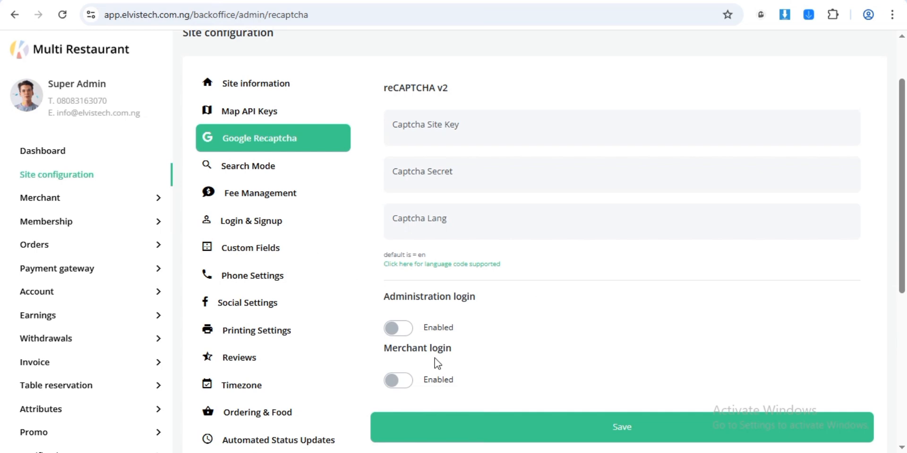
left_click_drag(900, 225, 892, 206)
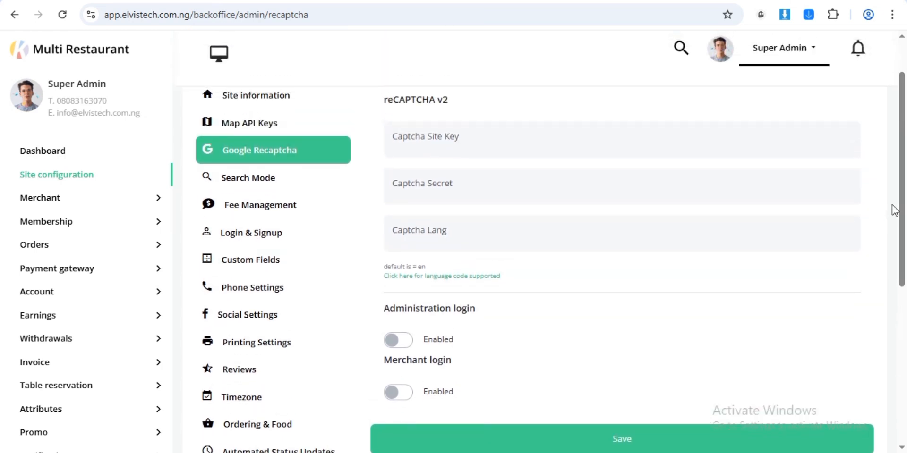
left_click(439, 146)
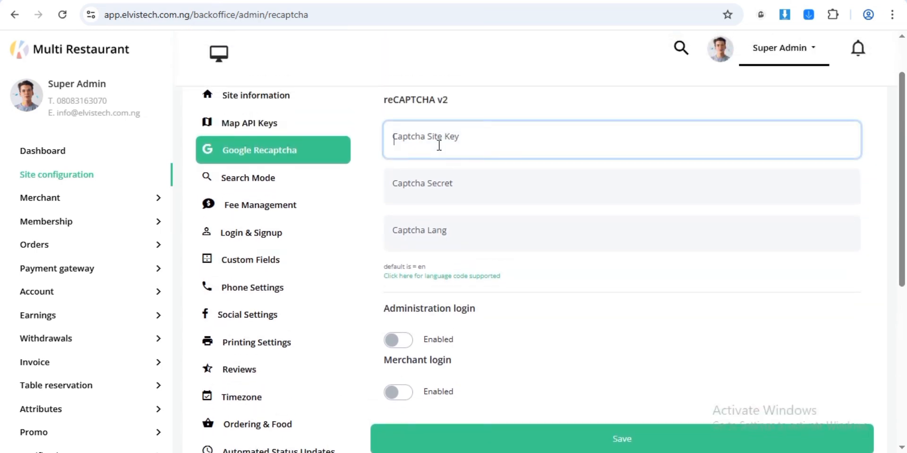
left_click(435, 186)
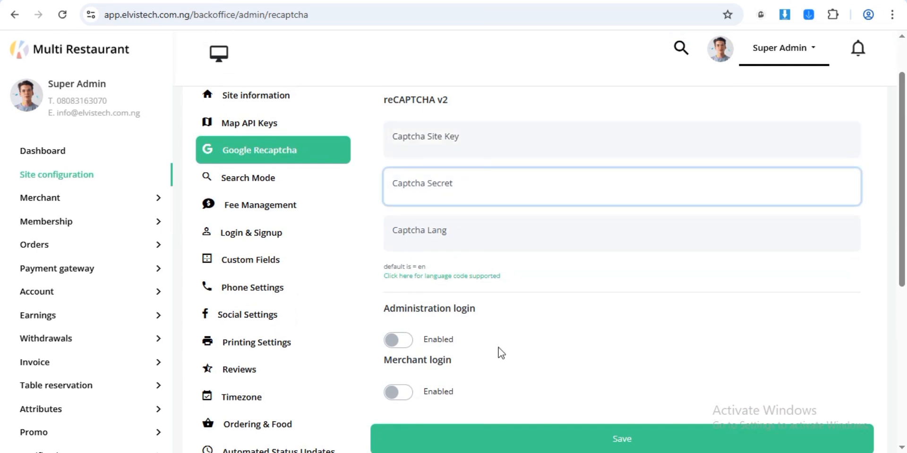
- Try the Administration and Merchant login captcha toggles, leaving Administration login captcha off
left_click(392, 341)
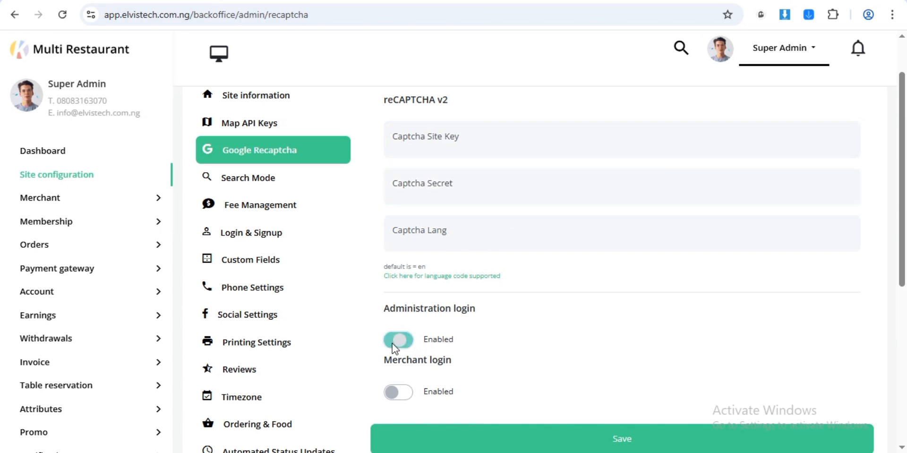
scroll(416, 320, "down", 2)
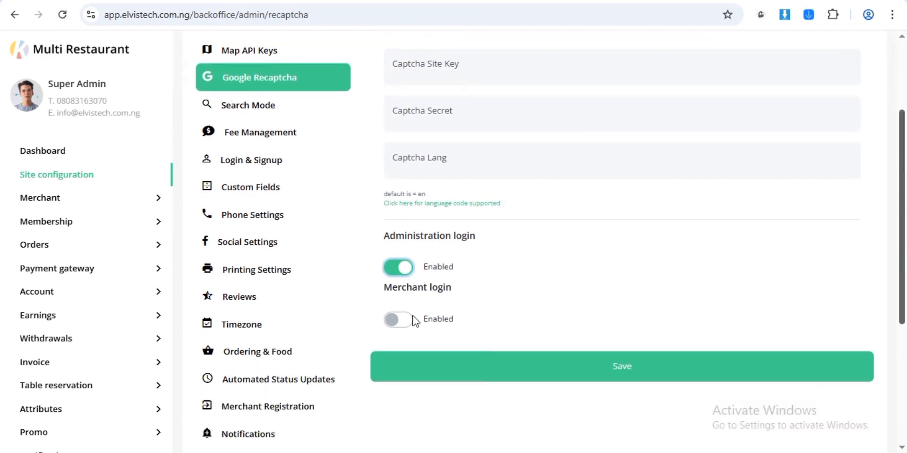
left_click(409, 319)
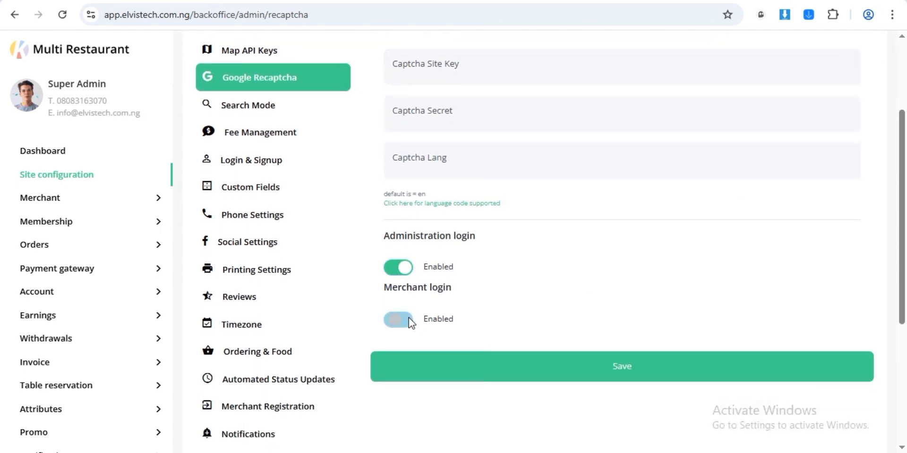
left_click(405, 270)
left_click_drag(900, 259, 902, 286)
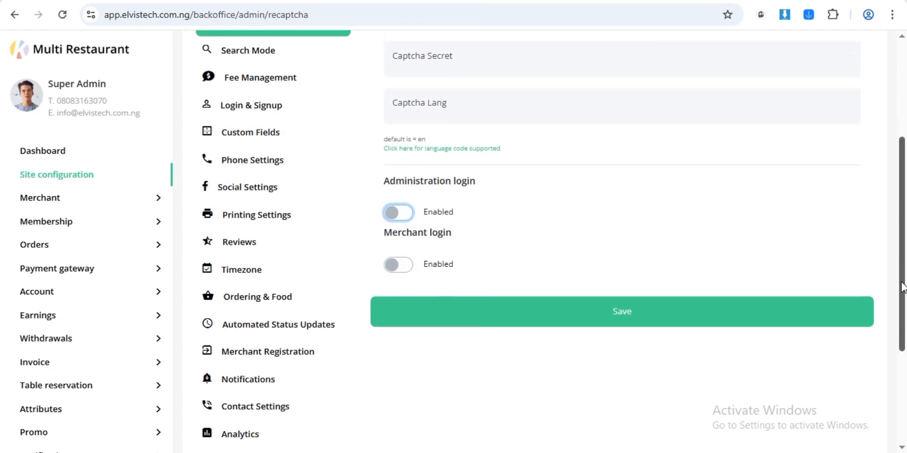
left_click_drag(899, 229, 891, 184)
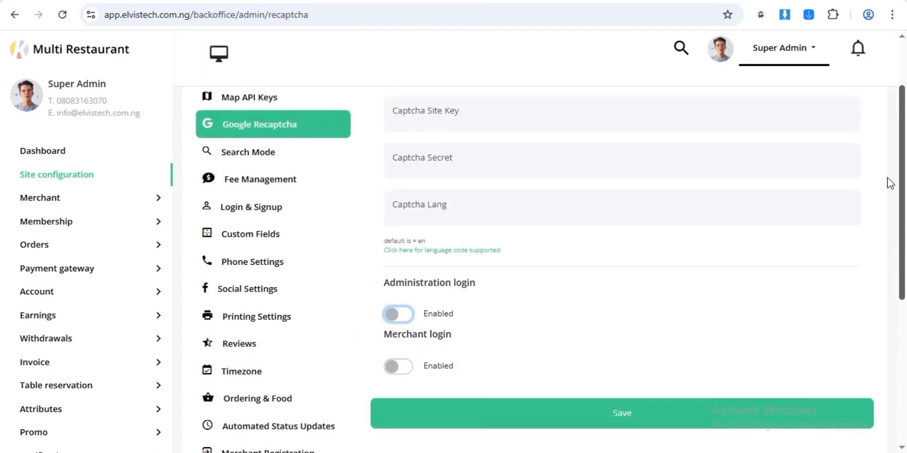
left_click(256, 153)
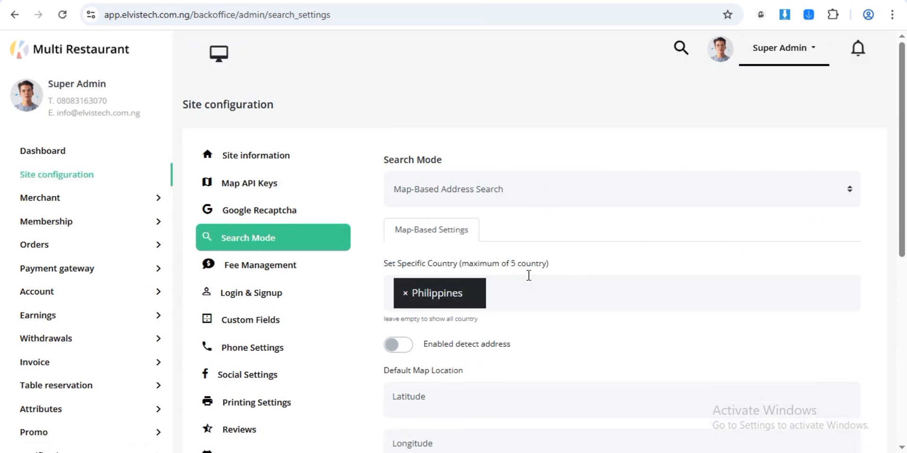
- Replace Philippines with All Country for address search, with address detection enabled, and save
left_click(405, 293)
left_click(397, 324)
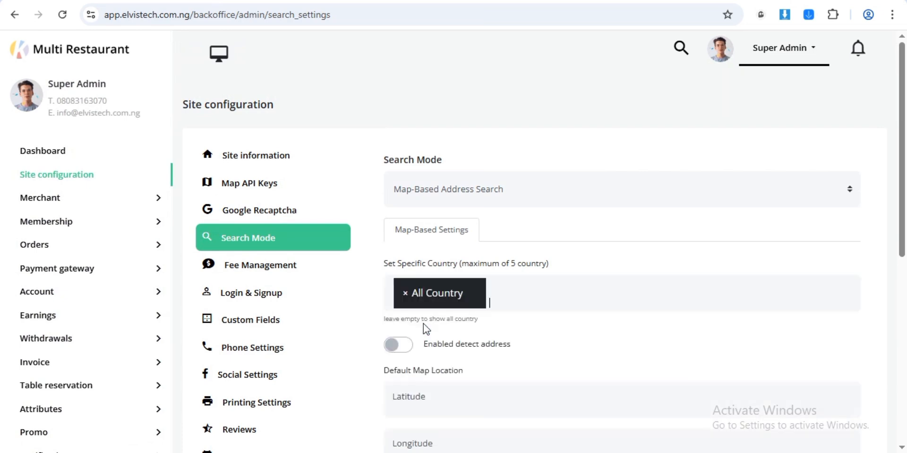
scroll(903, 235, "down", 1)
scroll(902, 235, "down", 1)
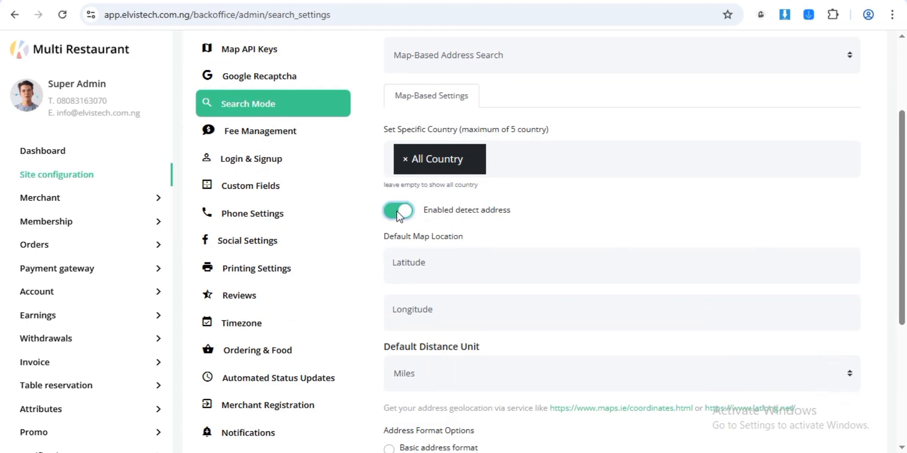
scroll(902, 177, "down", 2)
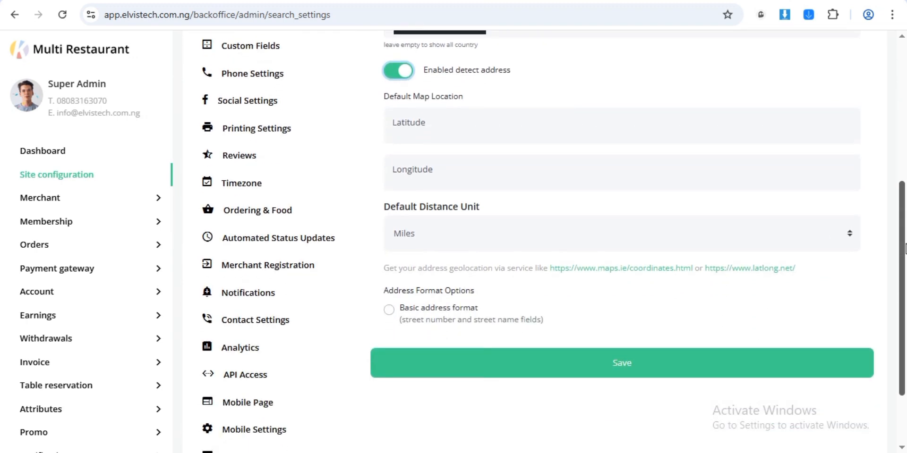
scroll(797, 172, "up", 2)
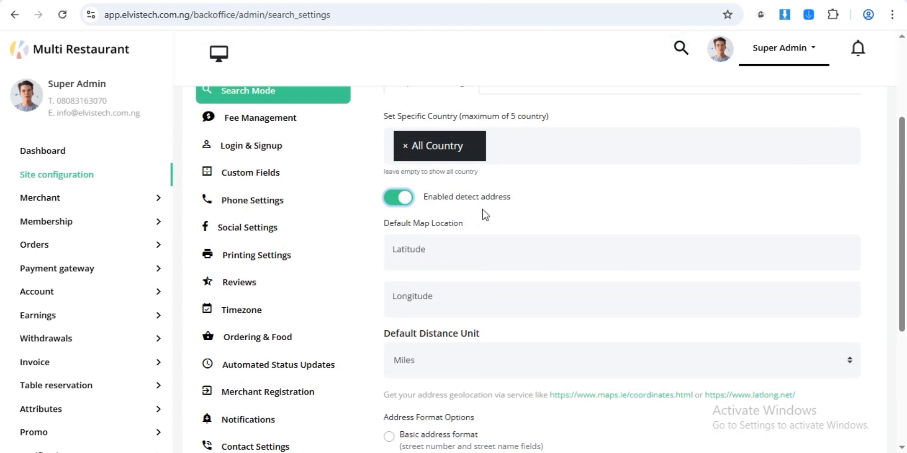
left_click_drag(902, 181, 887, 129)
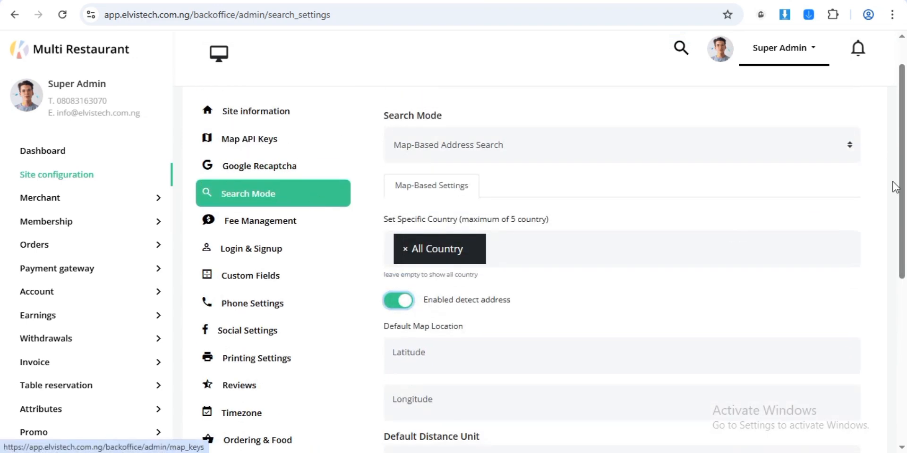
left_click_drag(902, 171, 888, 285)
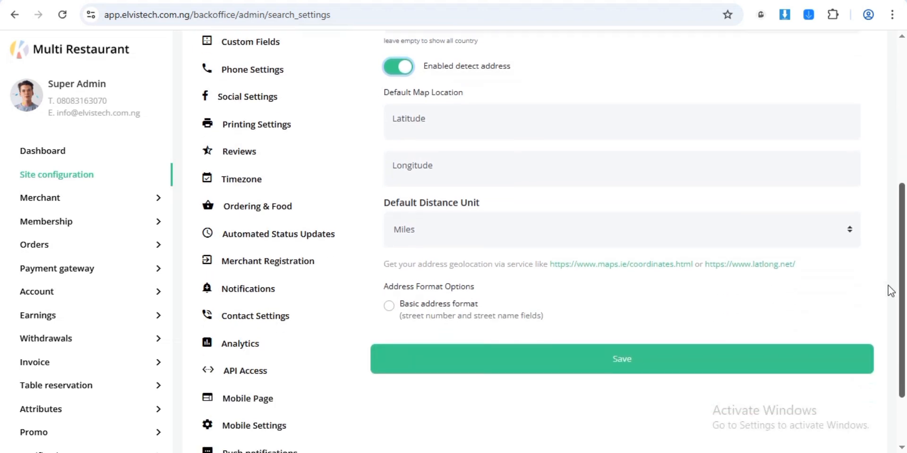
left_click(587, 360)
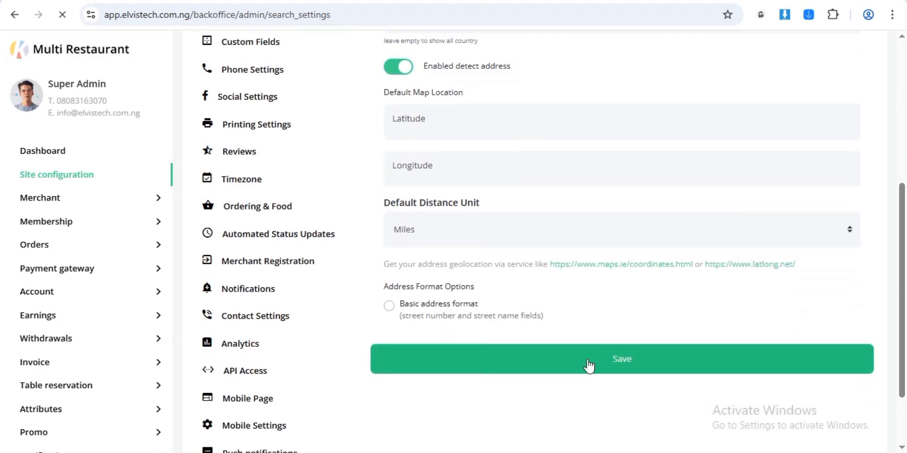
- Keep the default distance unit set to Miles
left_click_drag(902, 181, 892, 317)
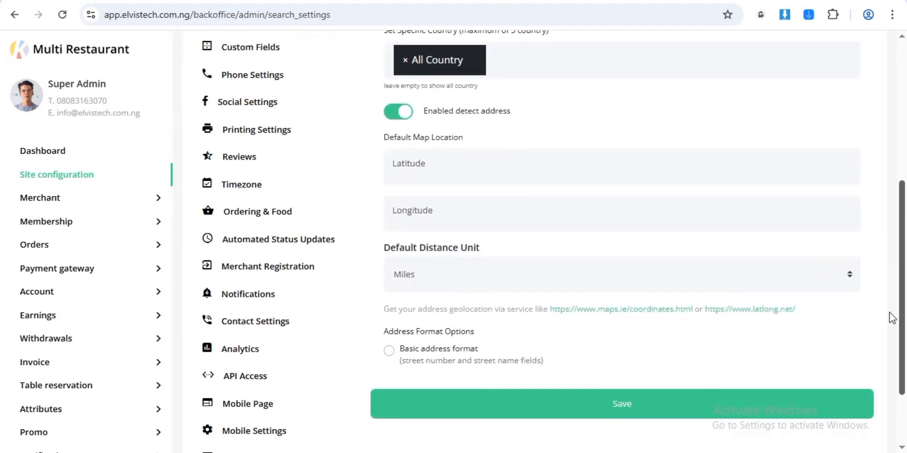
left_click(470, 278)
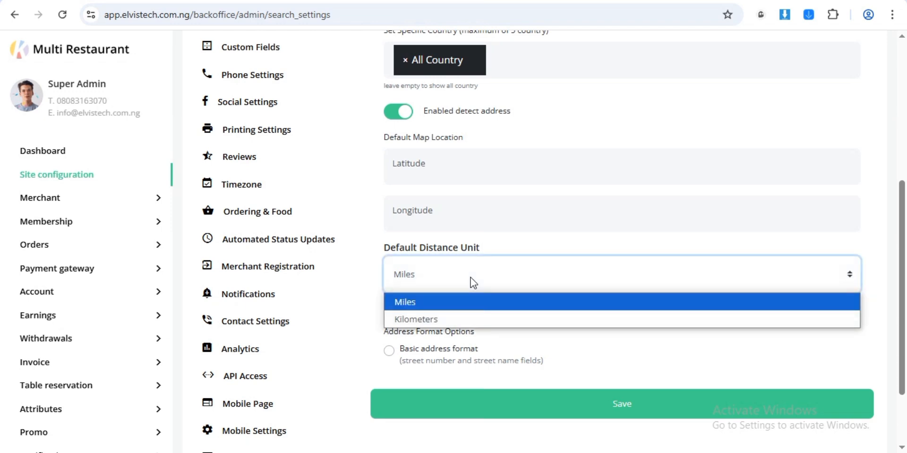
left_click(496, 246)
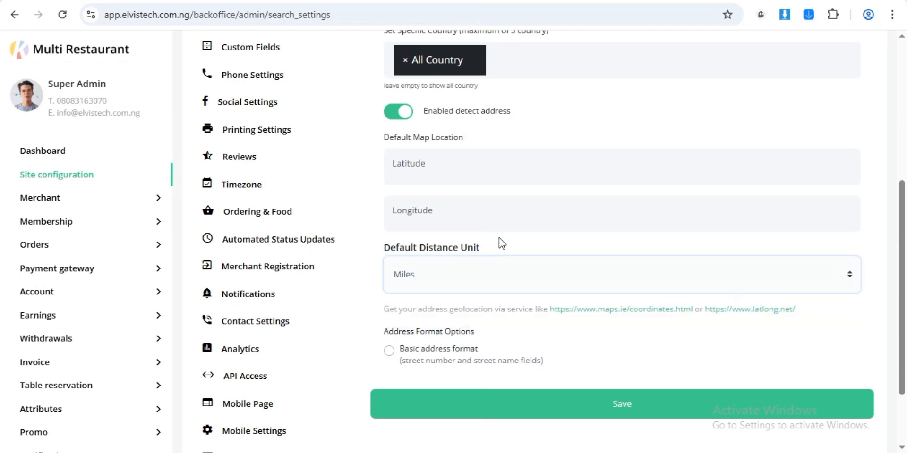
scroll(883, 157, "up", 4)
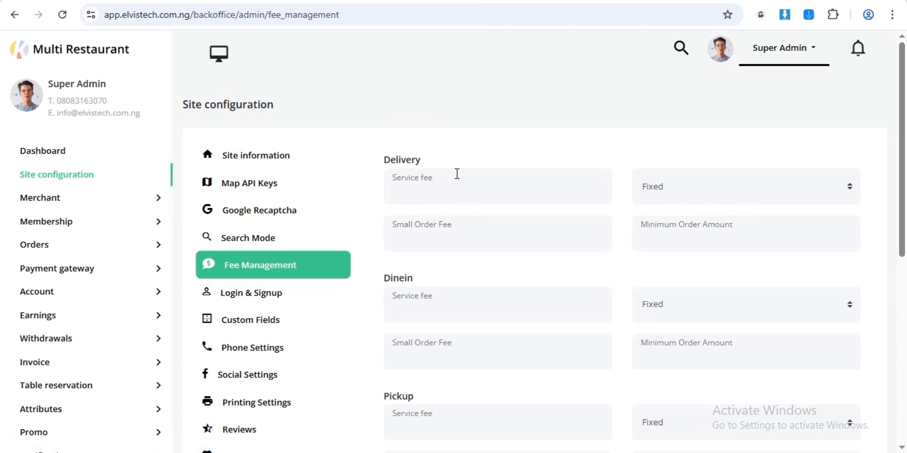
- Set the Delivery, Dinein, Pickup and Takeout service fee types to Percentage and save
left_click(707, 203)
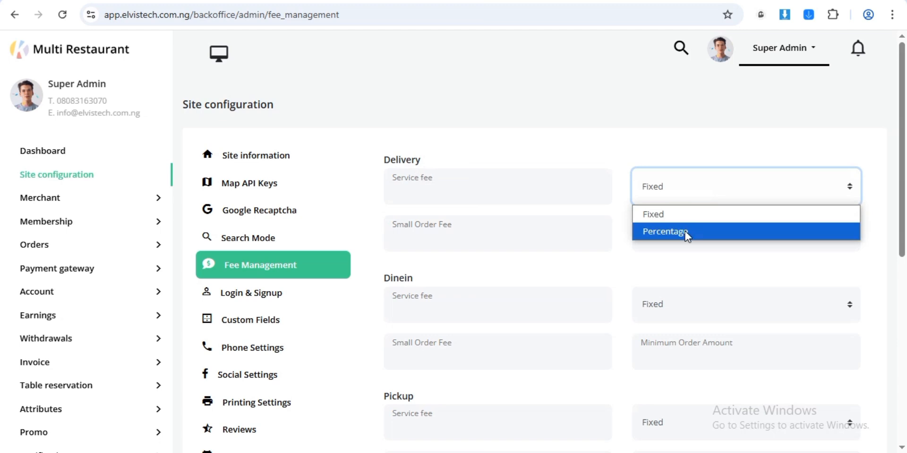
left_click(686, 231)
left_click(668, 305)
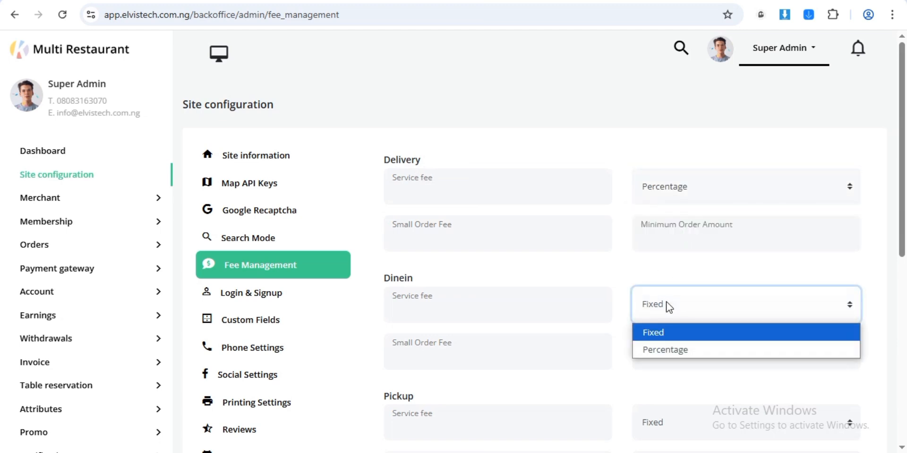
left_click(659, 352)
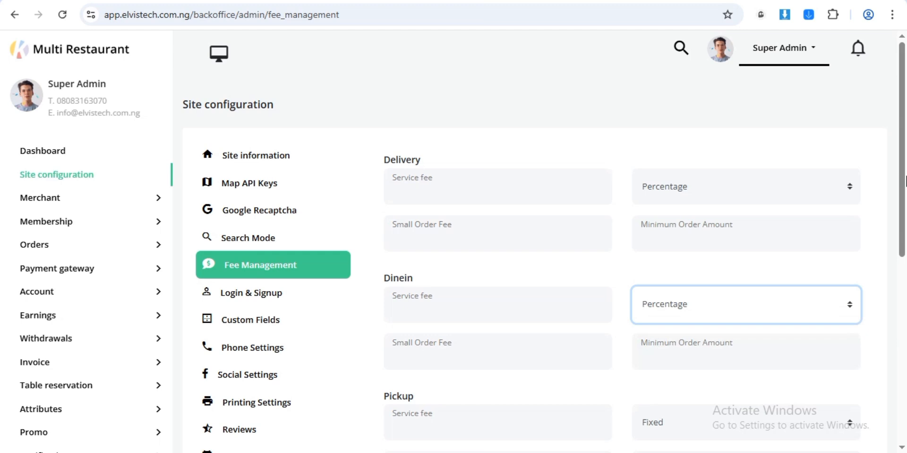
scroll(905, 181, "down", 5)
left_click(735, 191)
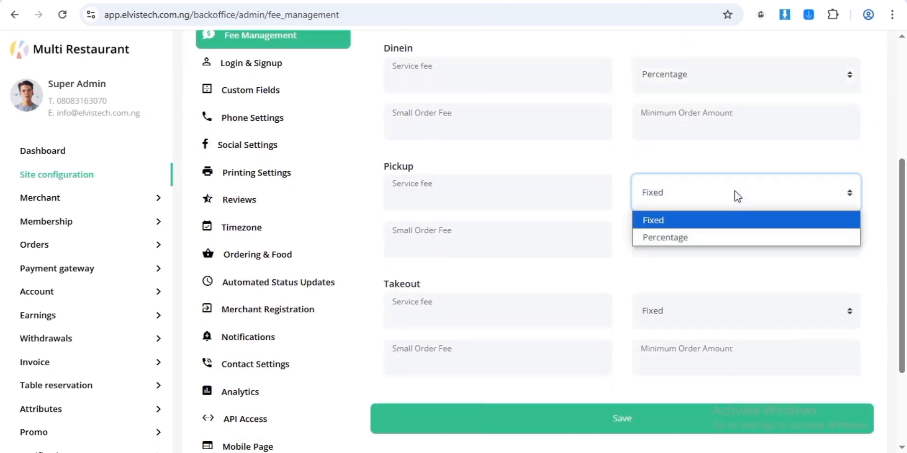
left_click(712, 237)
left_click(701, 311)
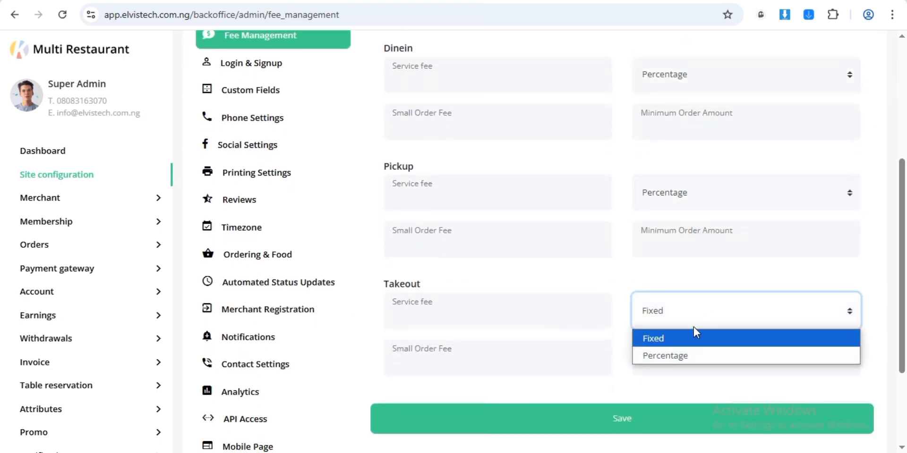
left_click(680, 356)
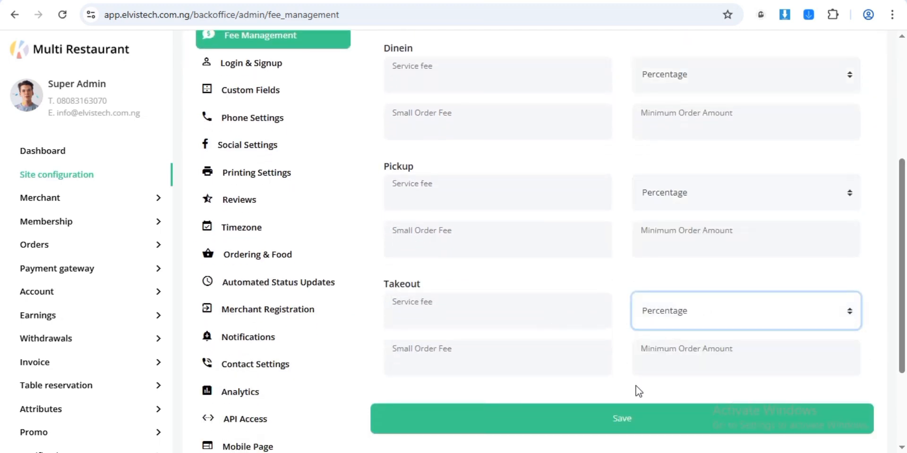
left_click(613, 427)
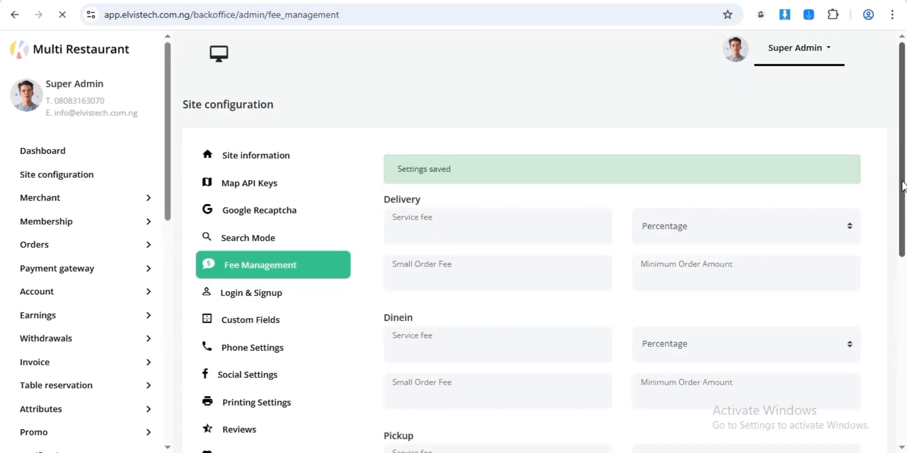
scroll(374, 196, "down", 3)
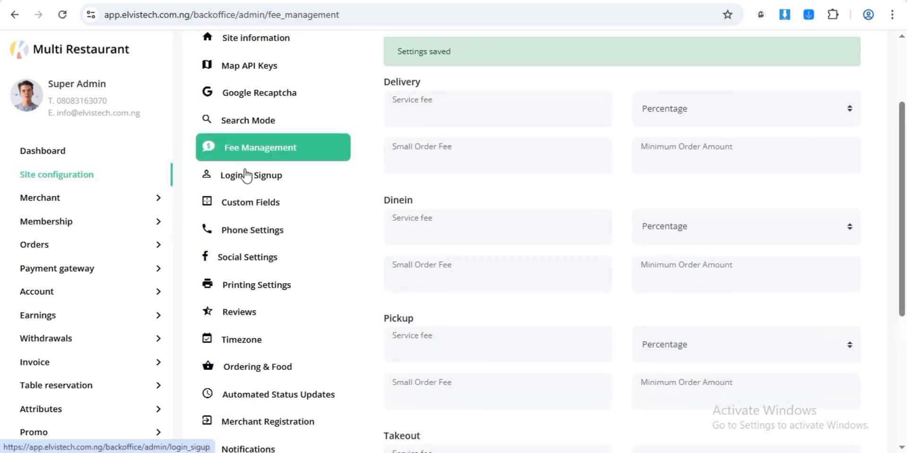
left_click(245, 176)
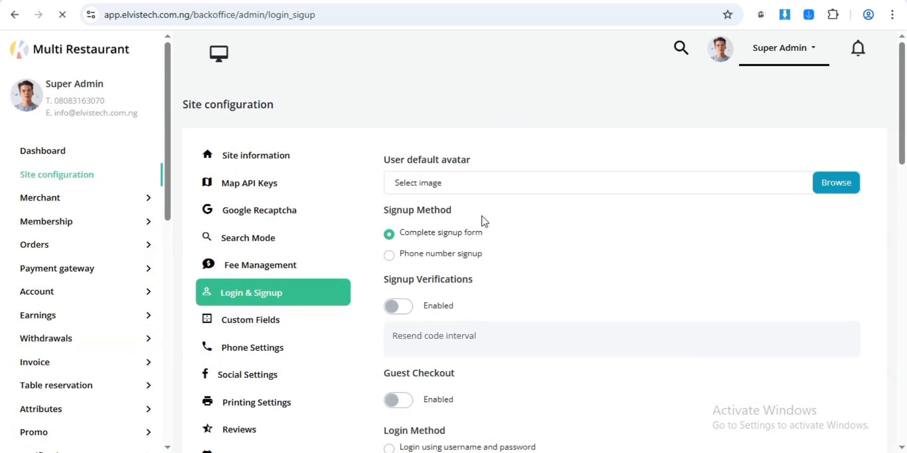
- Settle on the Complete signup form with signup verification and guest checkout switched on
scroll(898, 137, "down", 3)
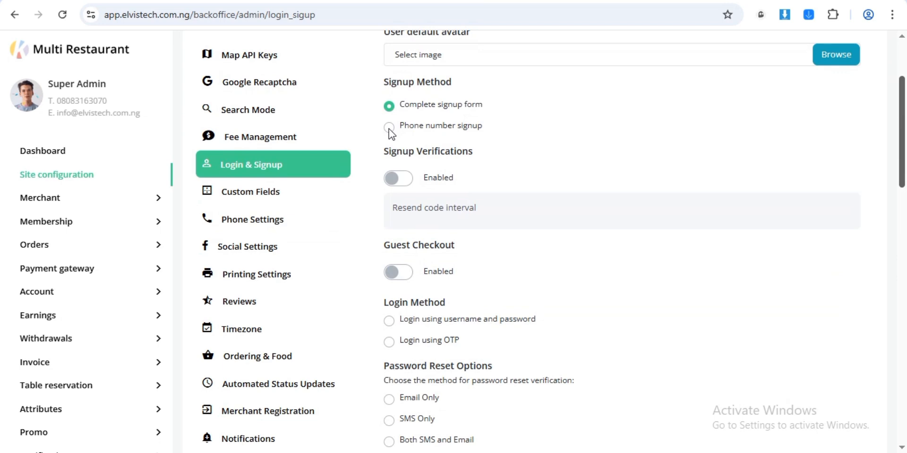
left_click(388, 127)
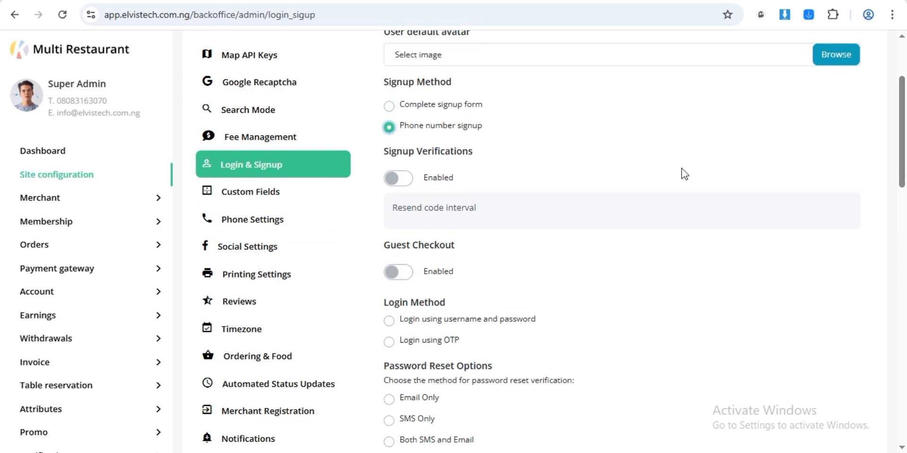
left_click(389, 105)
left_click(399, 177)
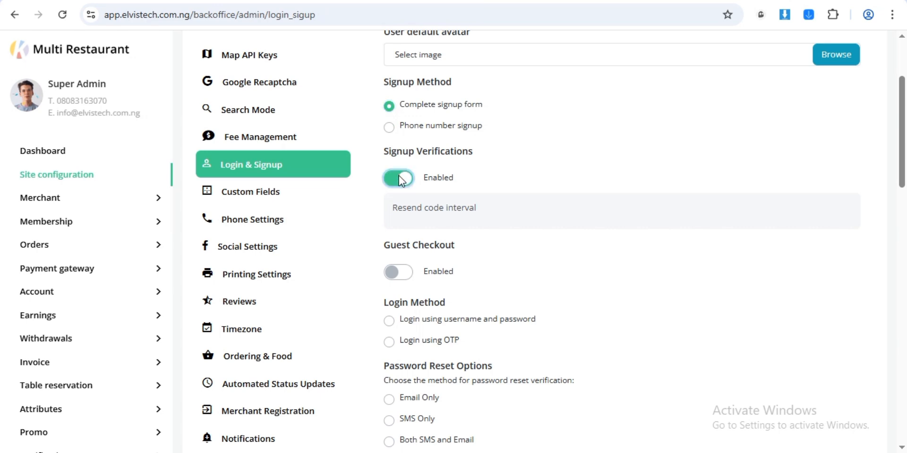
left_click(390, 128)
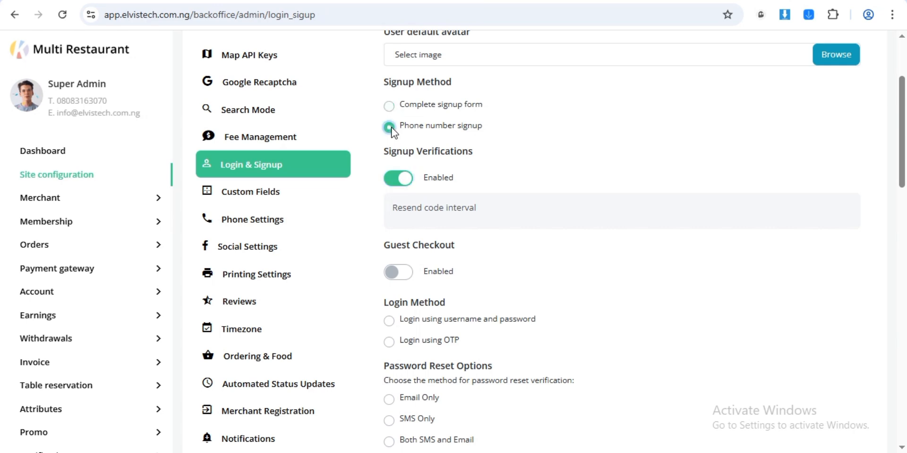
left_click(400, 274)
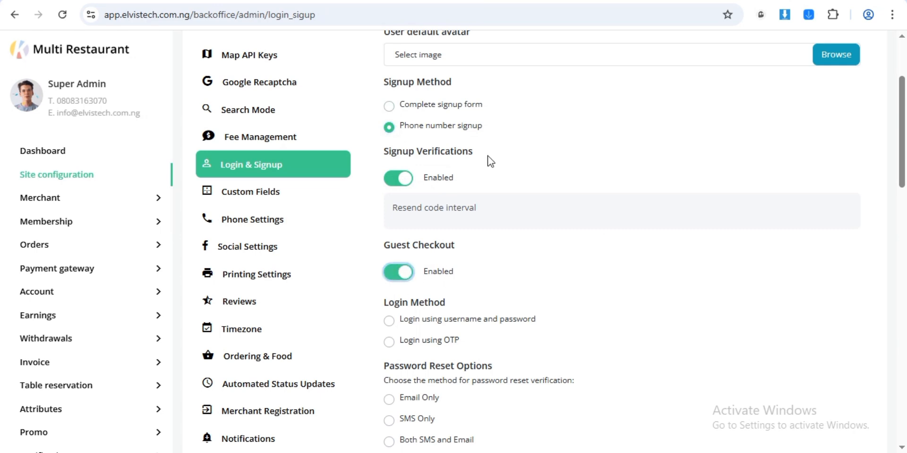
left_click(389, 107)
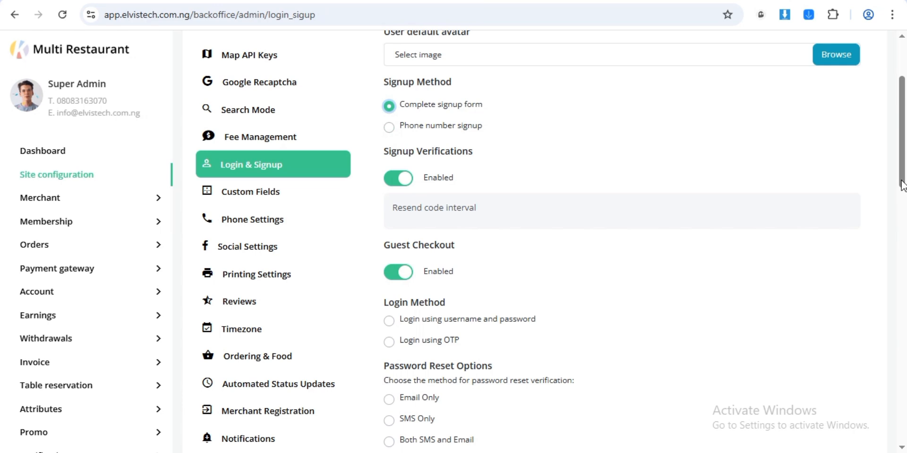
left_click_drag(902, 189, 901, 231)
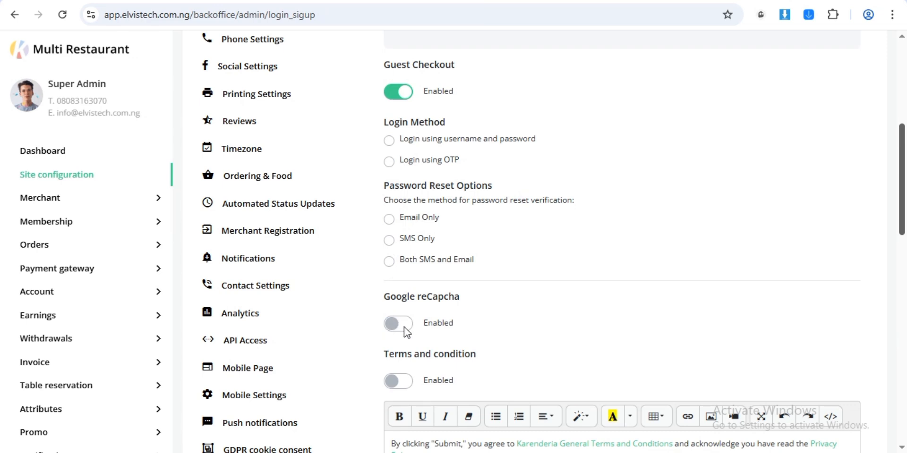
scroll(903, 246, "down", 6)
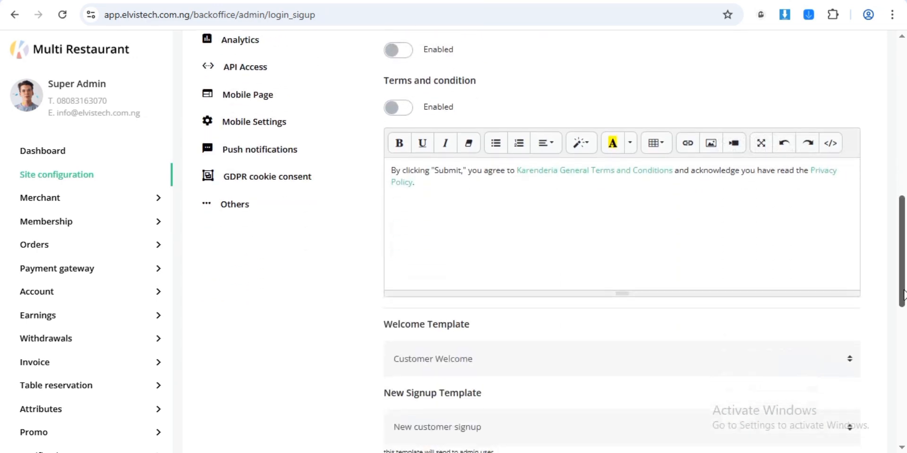
scroll(902, 289, "up", 3)
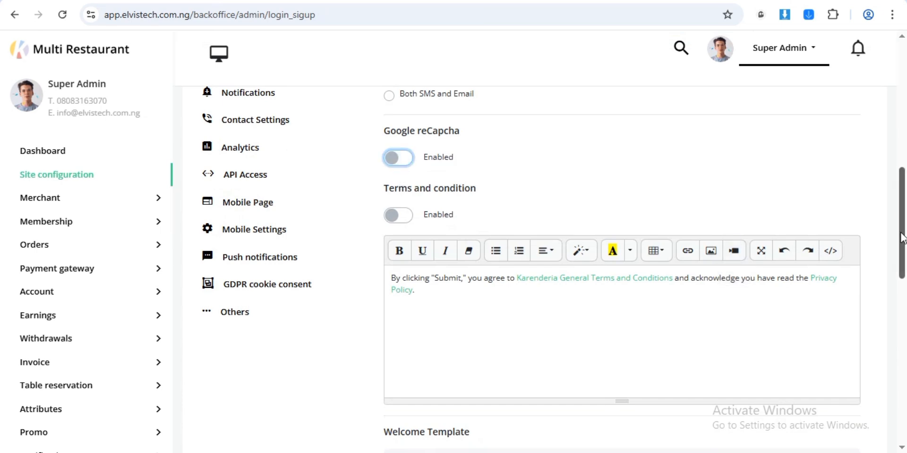
left_click_drag(902, 237, 896, 399)
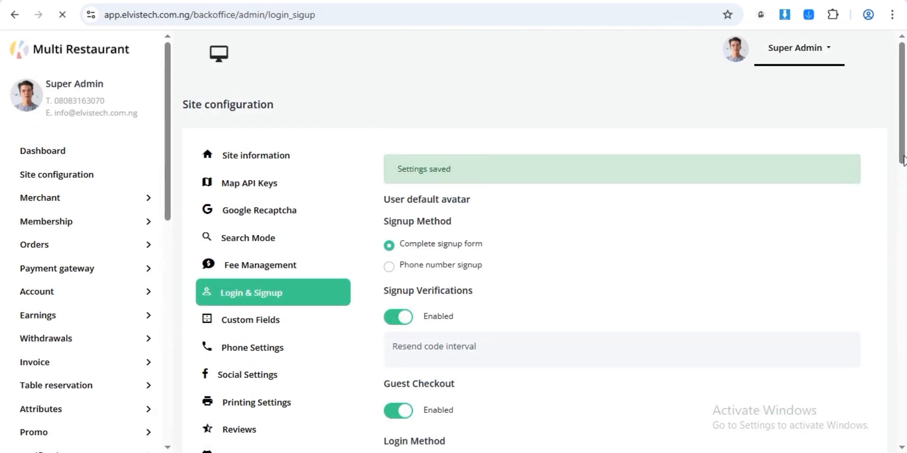
- Glance at the documentation PDF, then scroll the sidebar down and expand the SMS menu
scroll(902, 184, "down", 4)
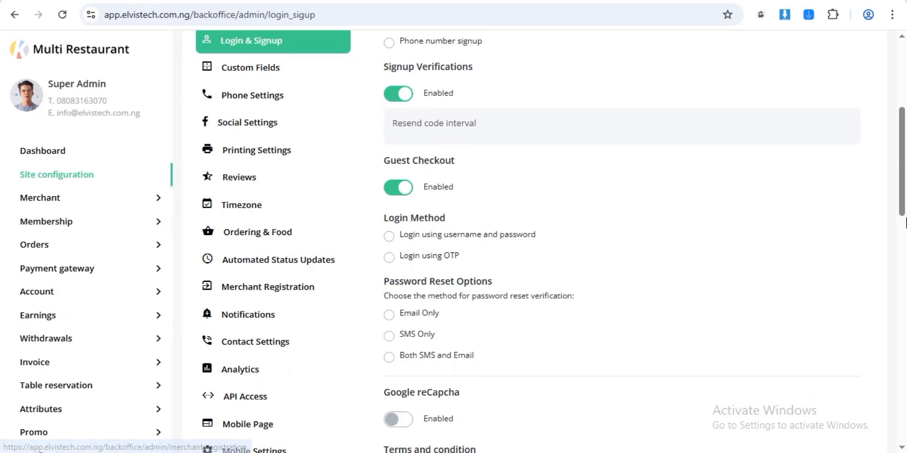
scroll(902, 212, "down", 3)
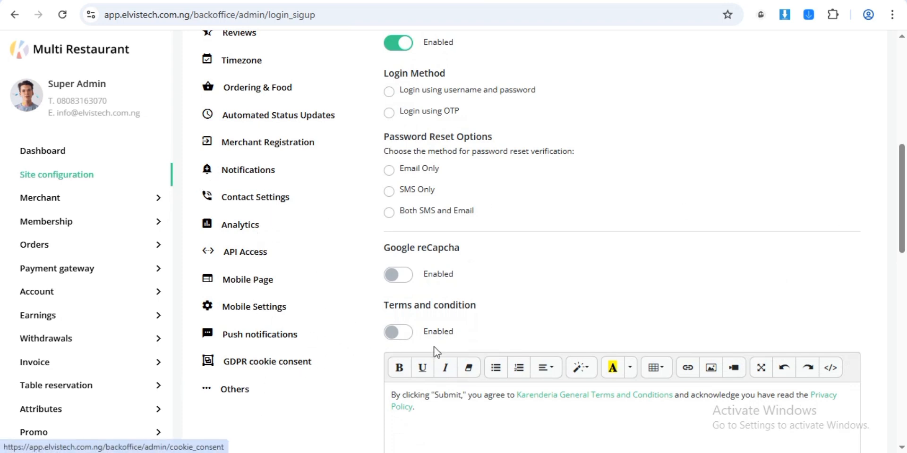
left_click_drag(901, 248, 900, 165)
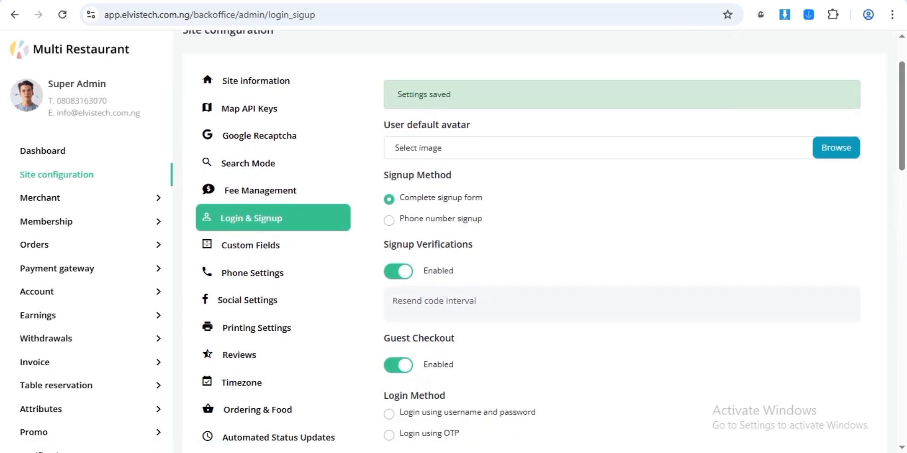
left_click(428, 1)
left_click(368, 1)
left_click_drag(900, 110, 900, 138)
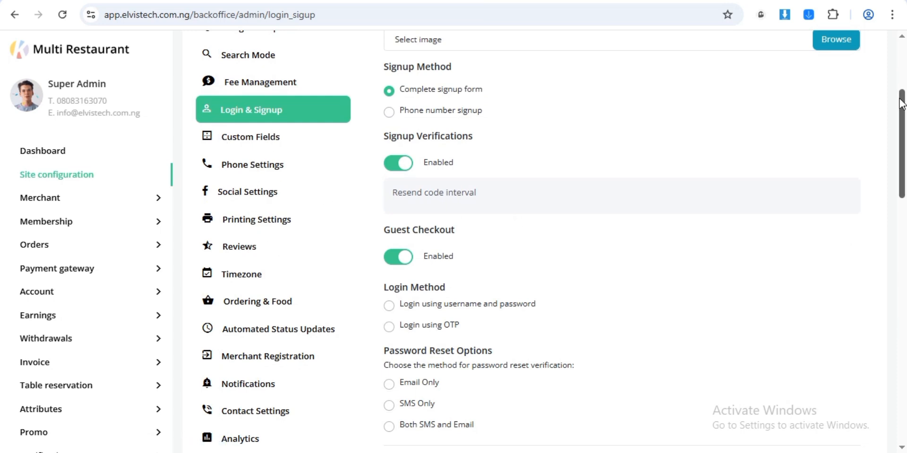
left_click_drag(901, 104, 900, 155)
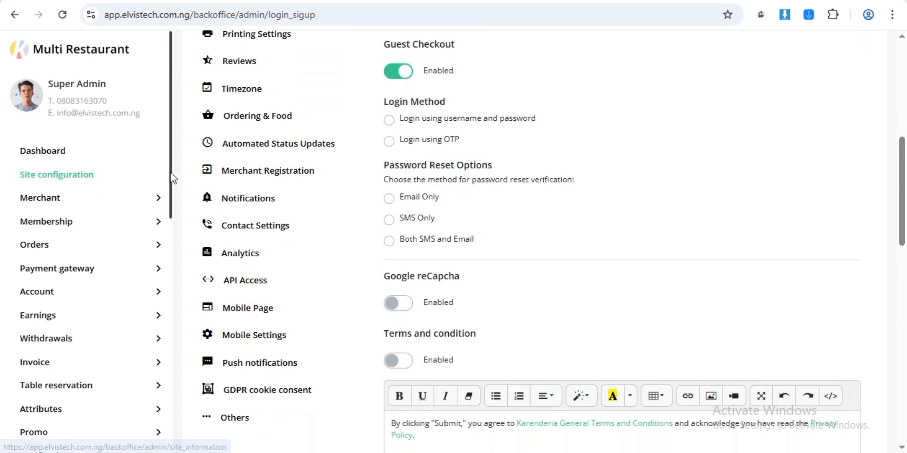
left_click_drag(170, 173, 169, 324)
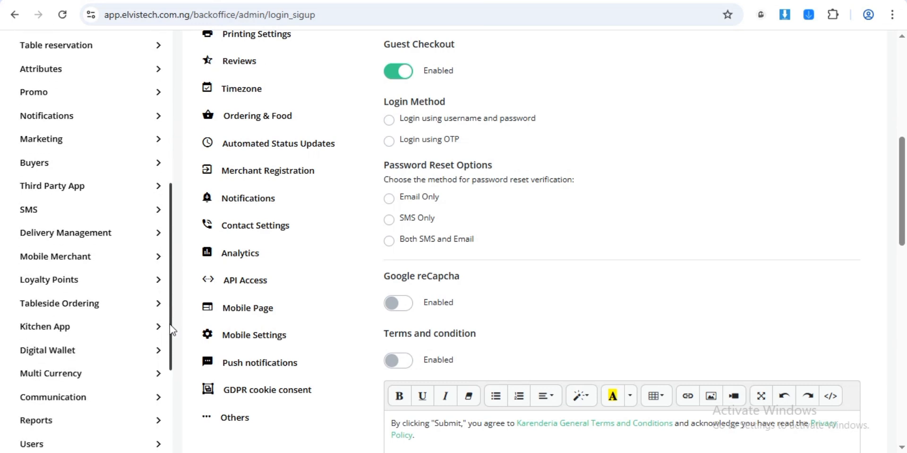
left_click(154, 212)
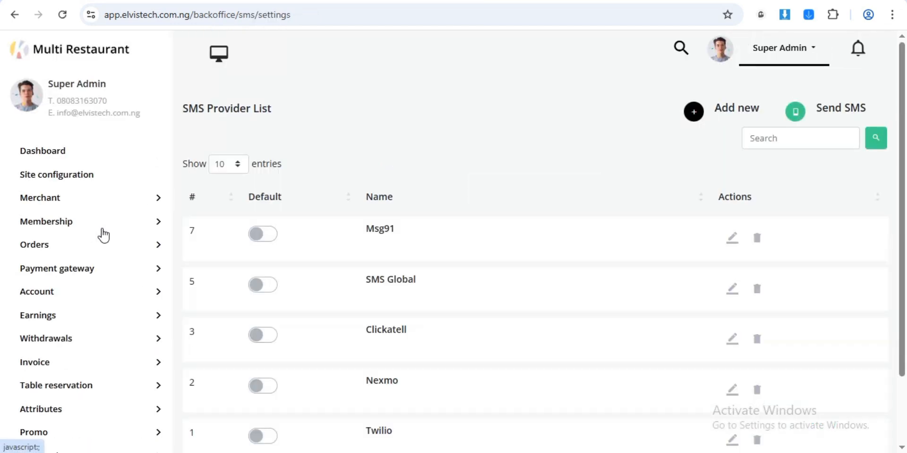
- Switch on Twilio's Default toggle and bring up its Update Provider form
left_click_drag(903, 135, 902, 203)
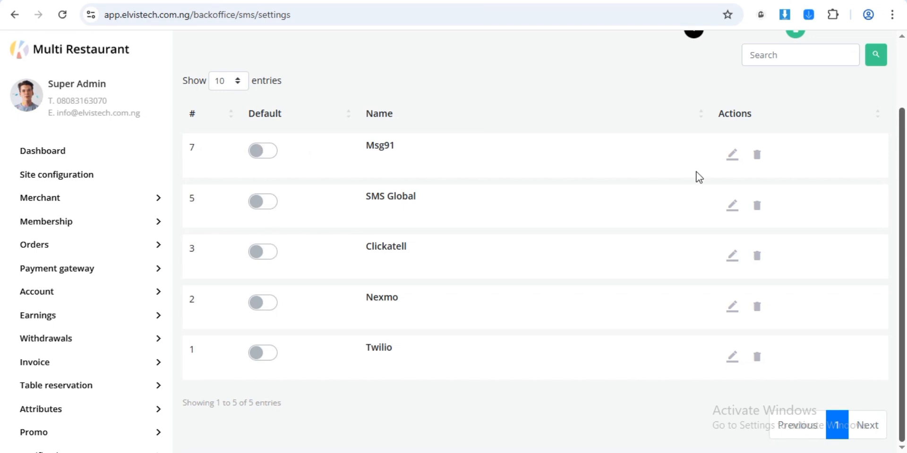
left_click(263, 354)
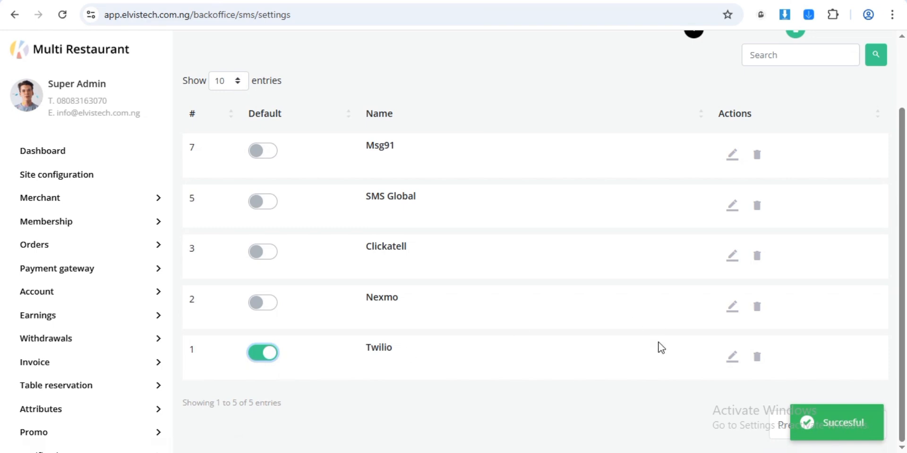
left_click(732, 361)
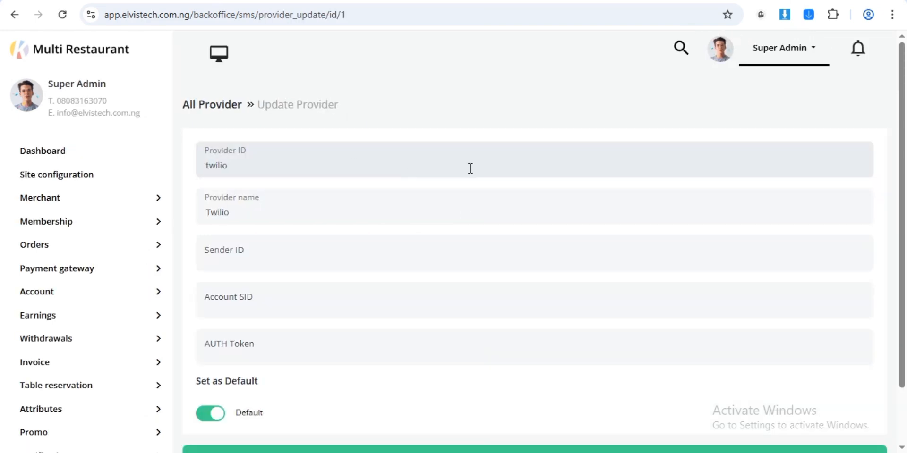
- Save Twilio as default, leaving Sender ID, Account SID and AUTH Token empty
left_click(377, 257)
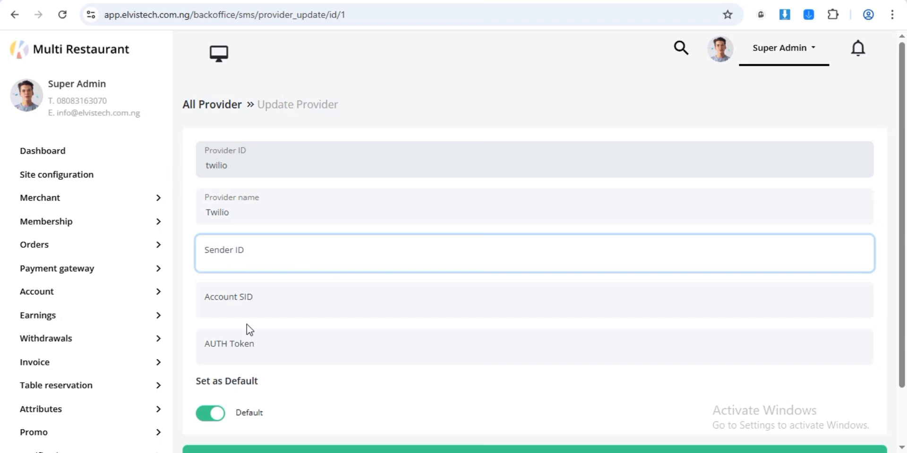
left_click(267, 302)
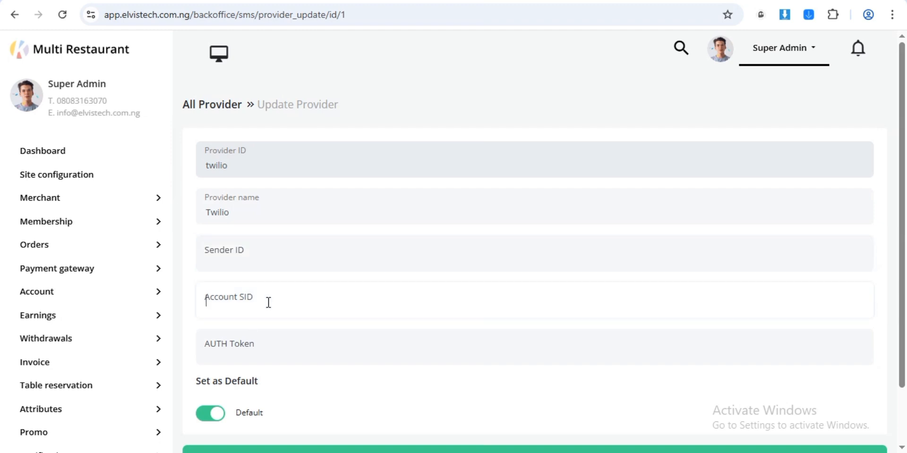
left_click(246, 345)
left_click_drag(902, 237, 899, 313)
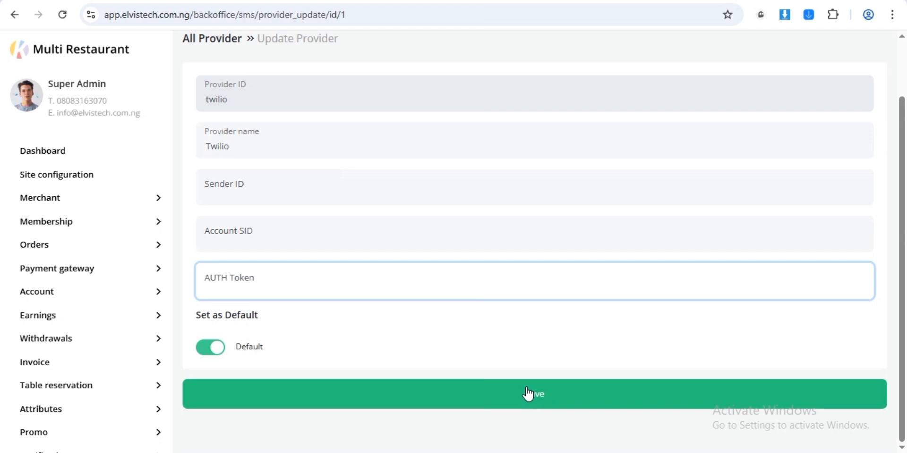
left_click(541, 400)
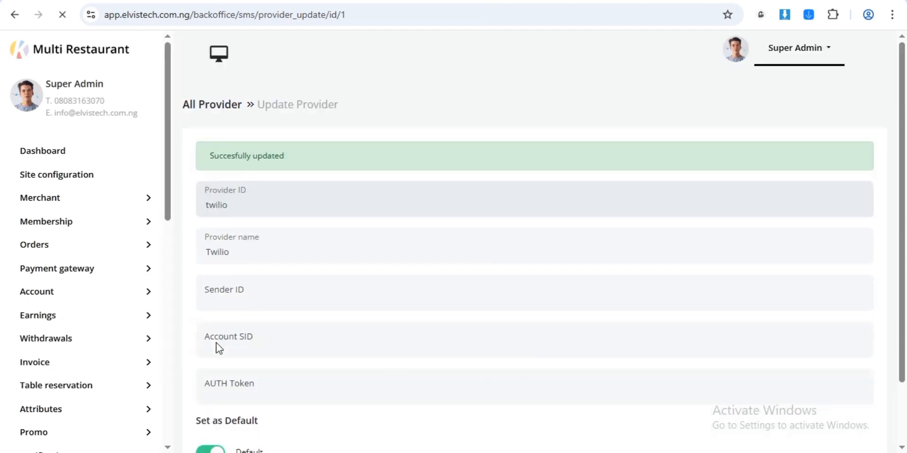
scroll(900, 133, "down", 2)
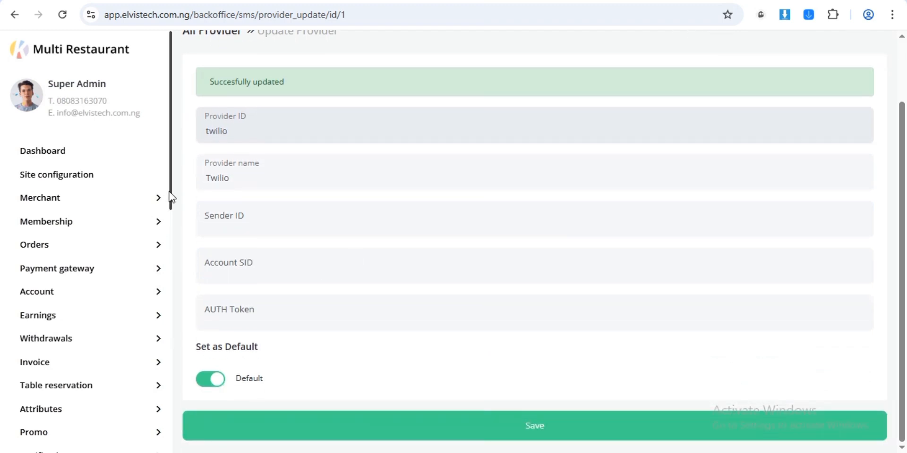
left_click_drag(172, 197, 179, 401)
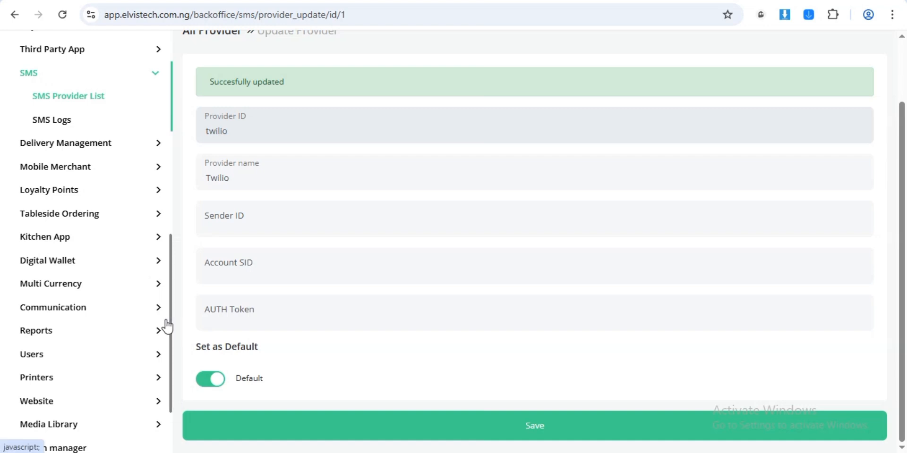
left_click_drag(172, 326, 165, 251)
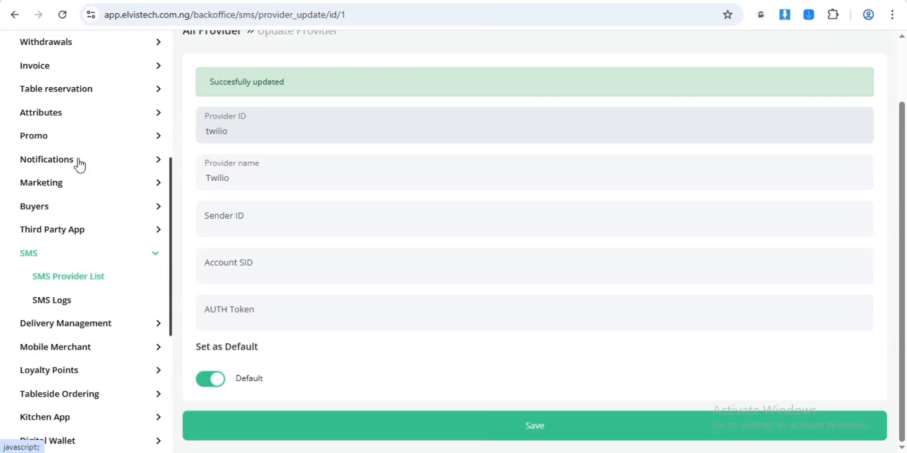
- Under Notifications > Email Provider, make SMTP the default and open its edit form
left_click(158, 160)
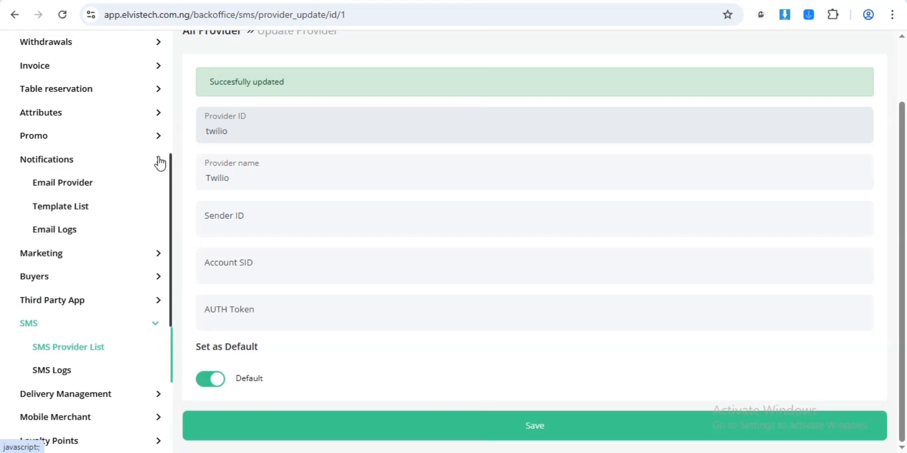
left_click(69, 189)
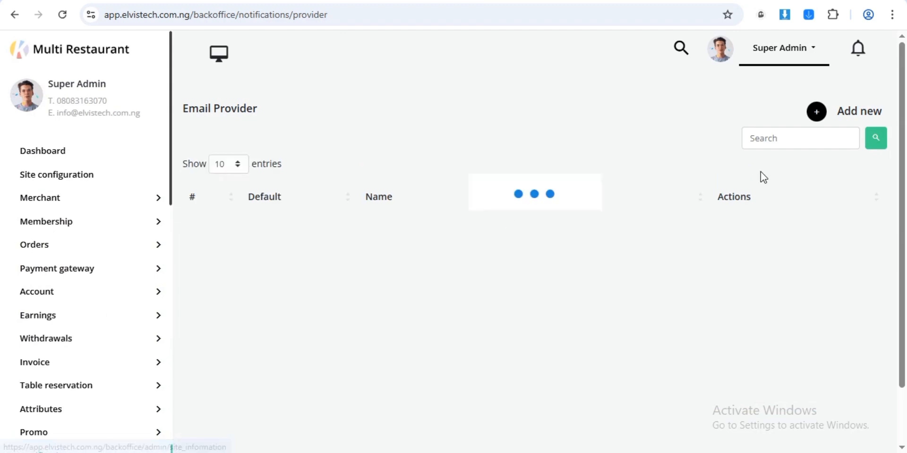
left_click_drag(900, 166, 902, 241)
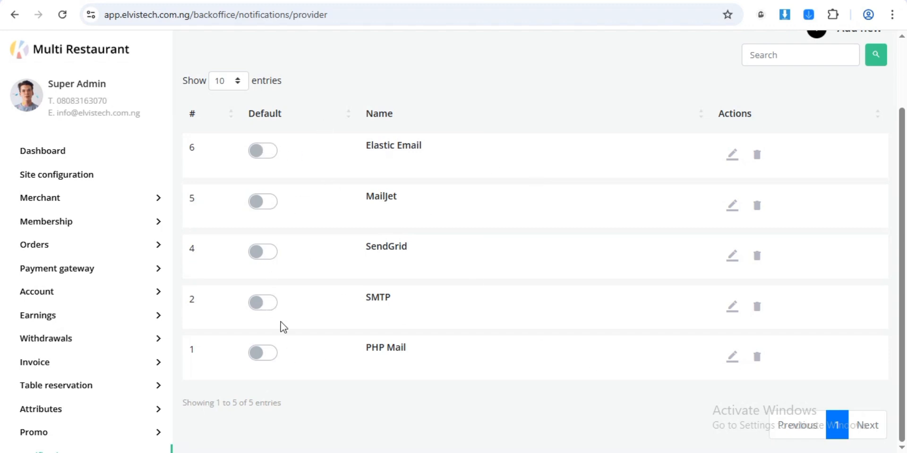
left_click(266, 304)
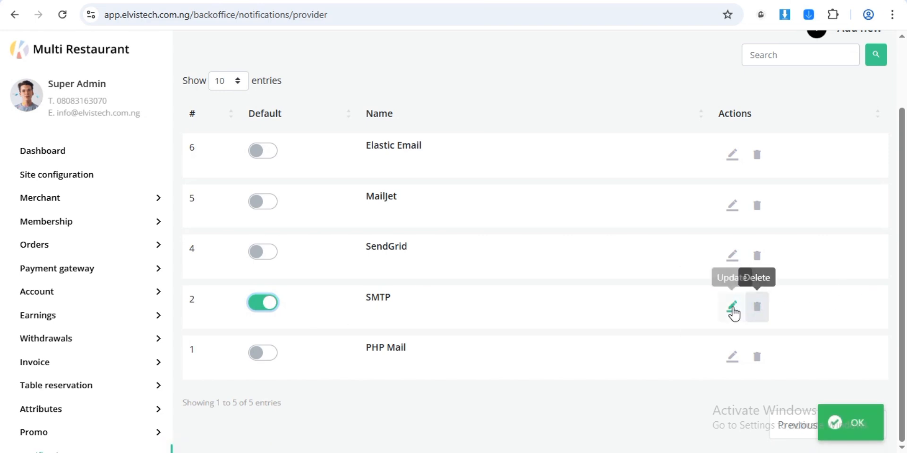
left_click(732, 312)
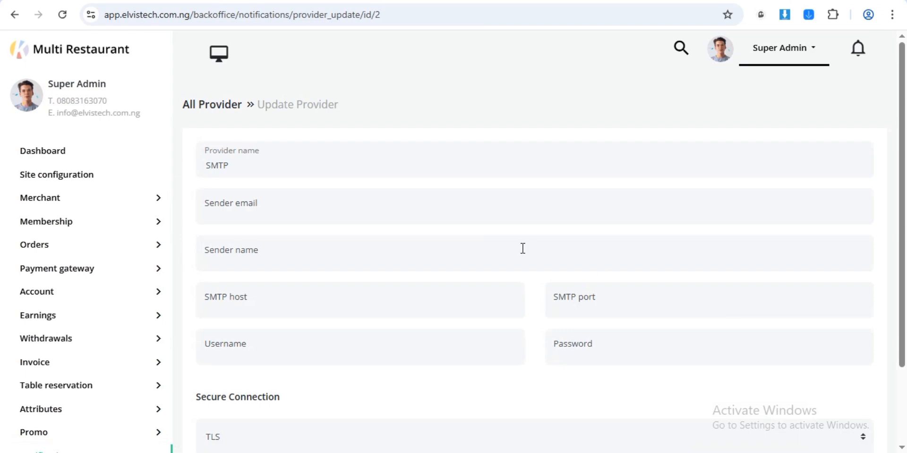
- Enter the sender e-mail address and sender name 'Restaurant Management', then switch to cPanel File Manager
left_click(418, 209)
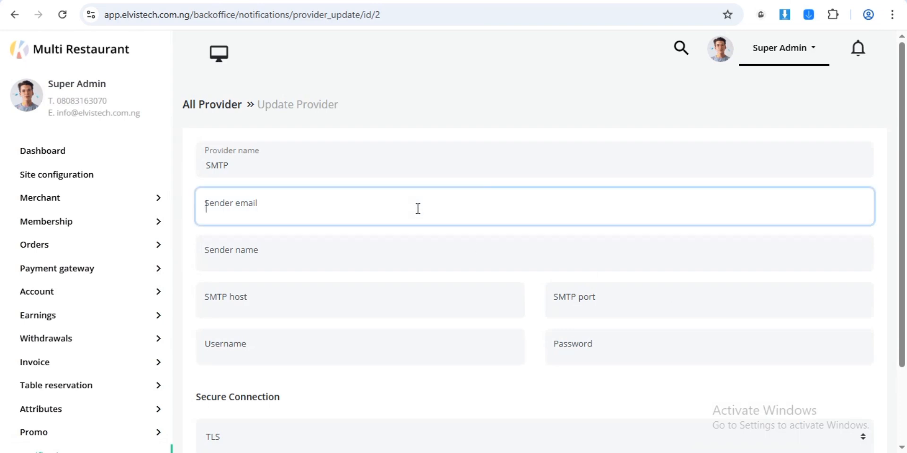
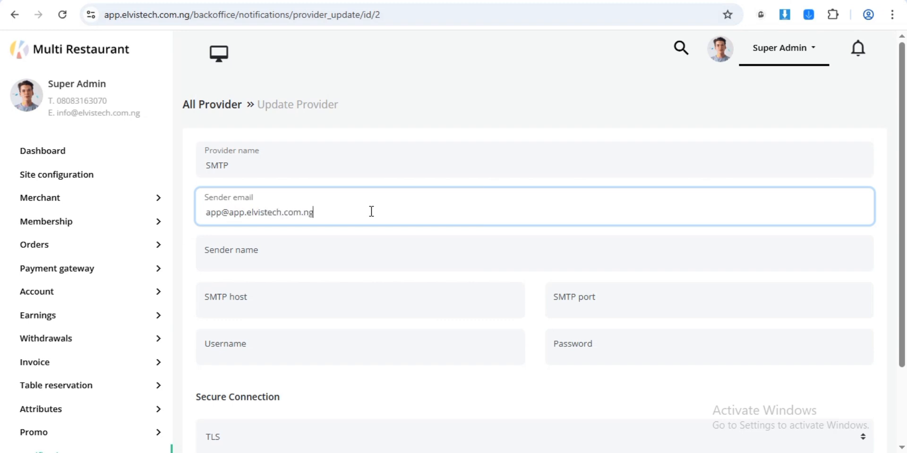
left_click(277, 265)
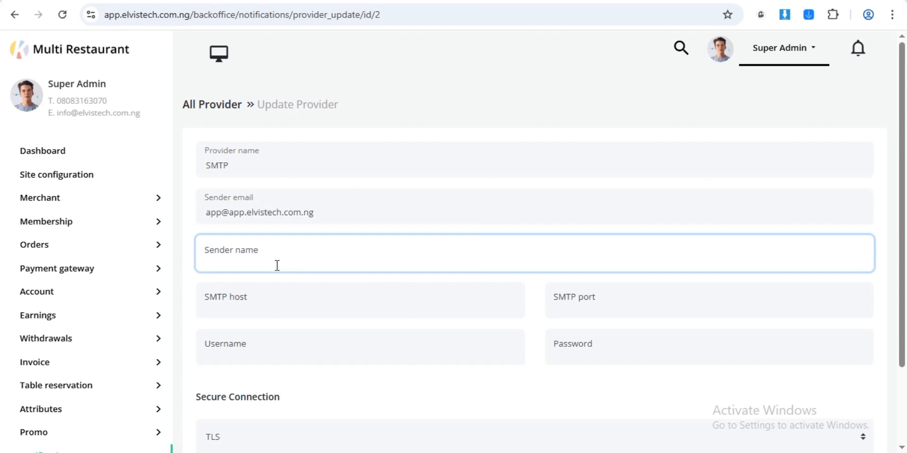
type("Resta")
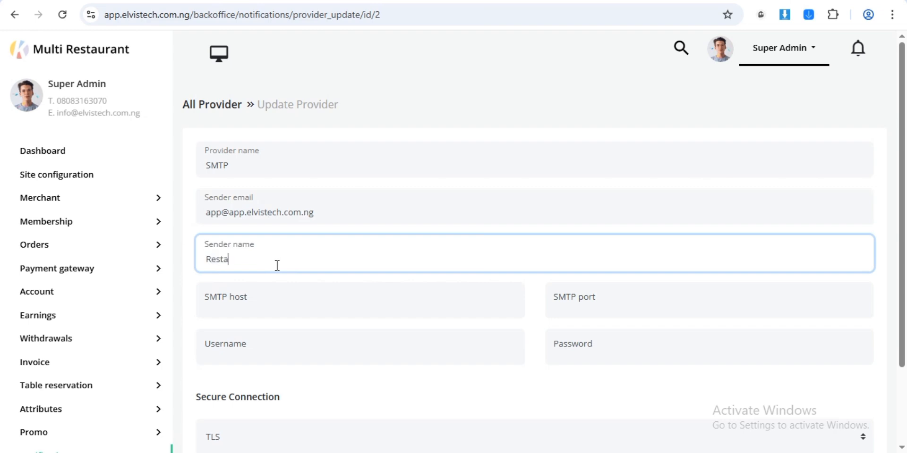
type("urant MAnage")
key("BackSpace")
key("BackSpace")
key("BackSpace")
type("anagement")
left_click(361, 299)
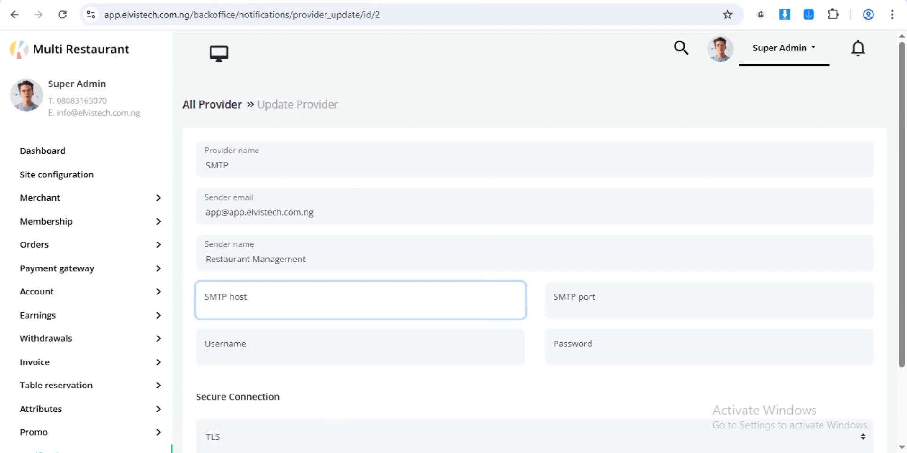
left_click(307, 452)
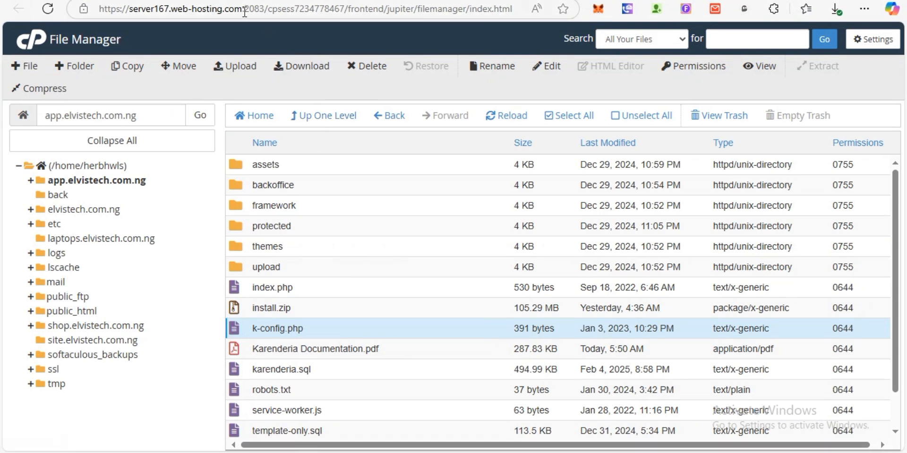
- Select the server host name server167.web-hosting.com in the File Manager address bar
left_click_drag(243, 12, 131, 14)
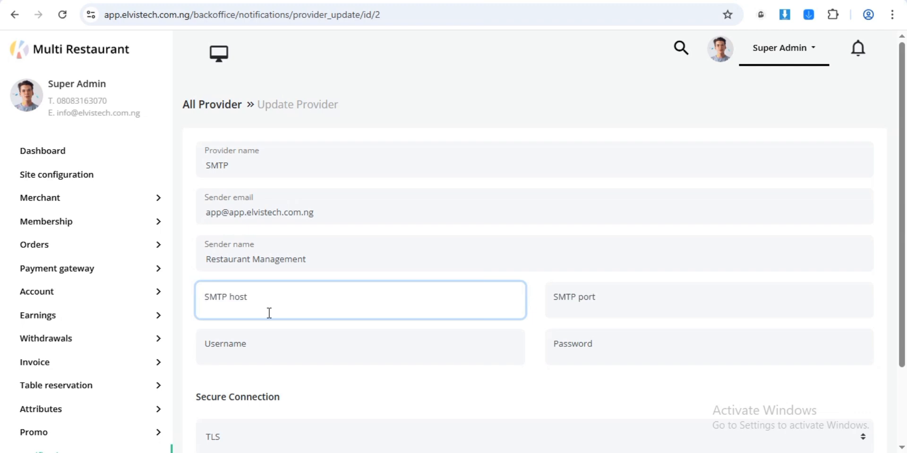
- Fill in SMTP host server167.web-hosting.com, port 465, and the sender e-mail as username
type("server167.web-hosting.com")
left_click(602, 298)
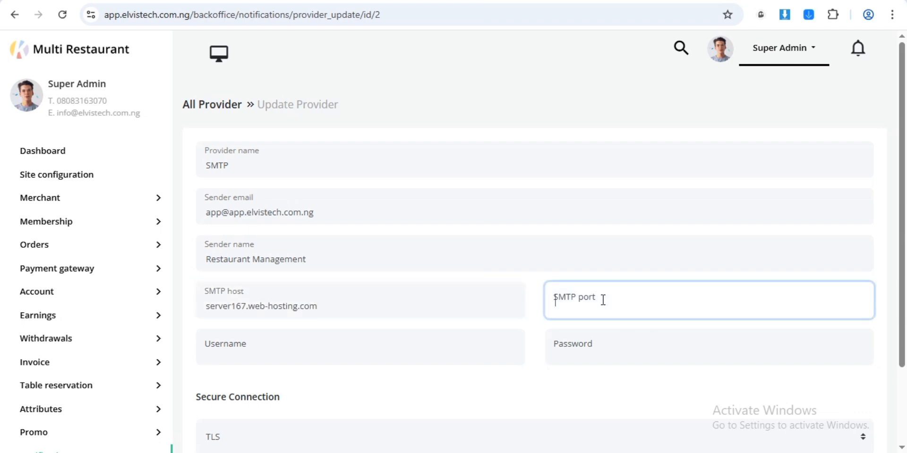
type("465")
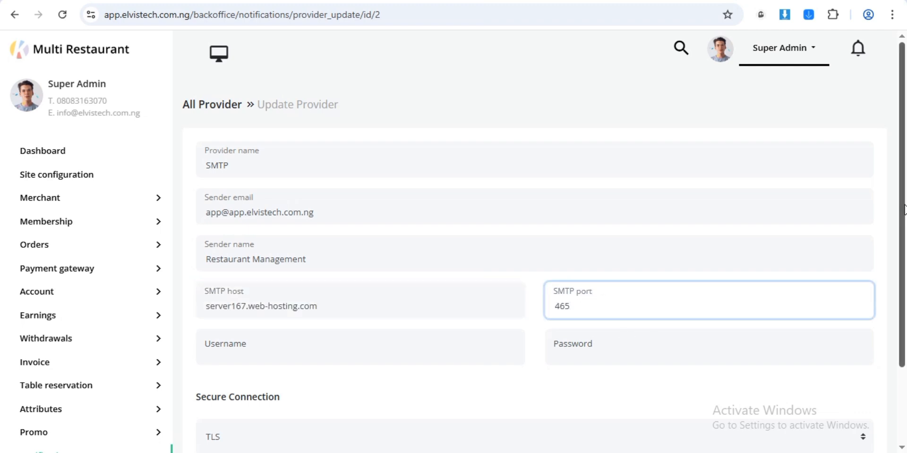
scroll(902, 308, "down", 2)
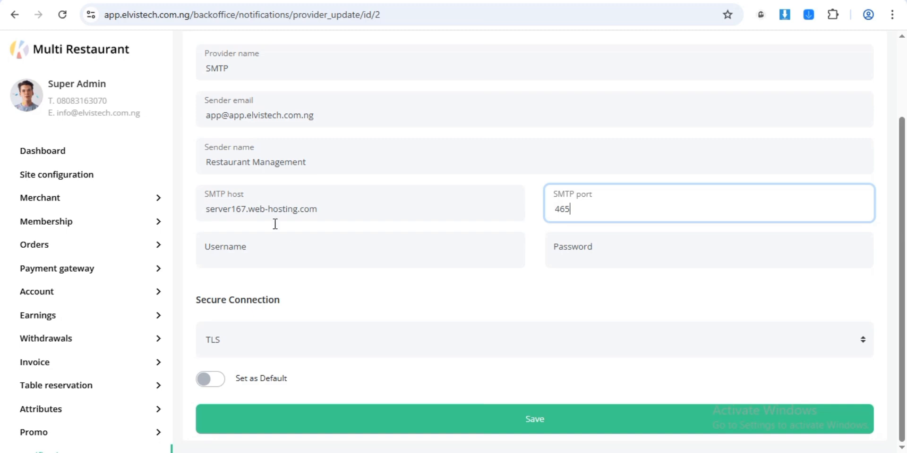
left_click(309, 119)
key("ctrl+a")
key("ctrl+c")
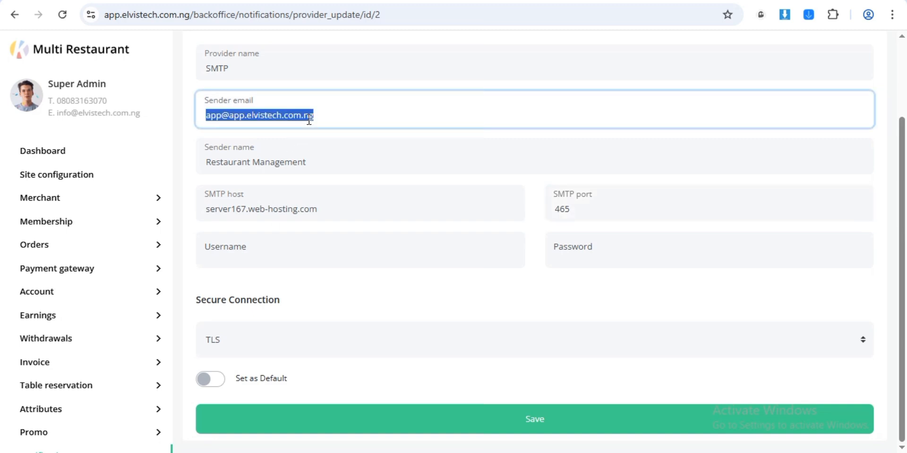
left_click(294, 241)
key("ctrl+v")
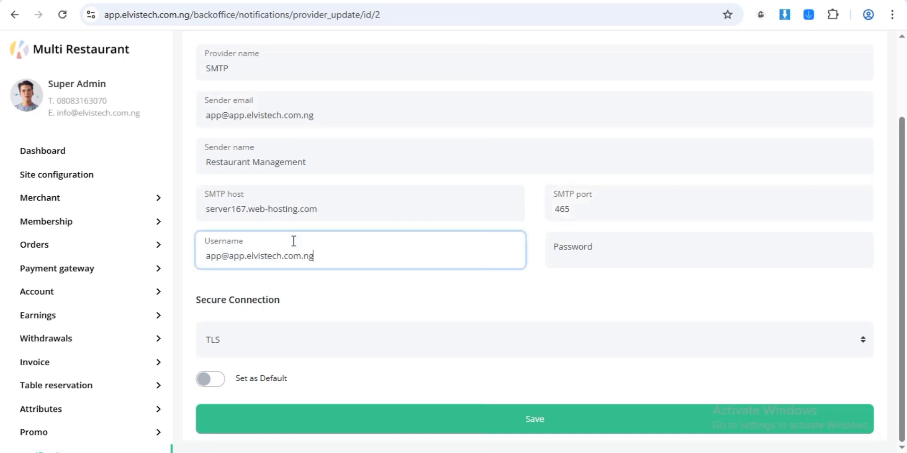
- Choose SSL, make the provider default, enter the SMTP password and save it
left_click(252, 335)
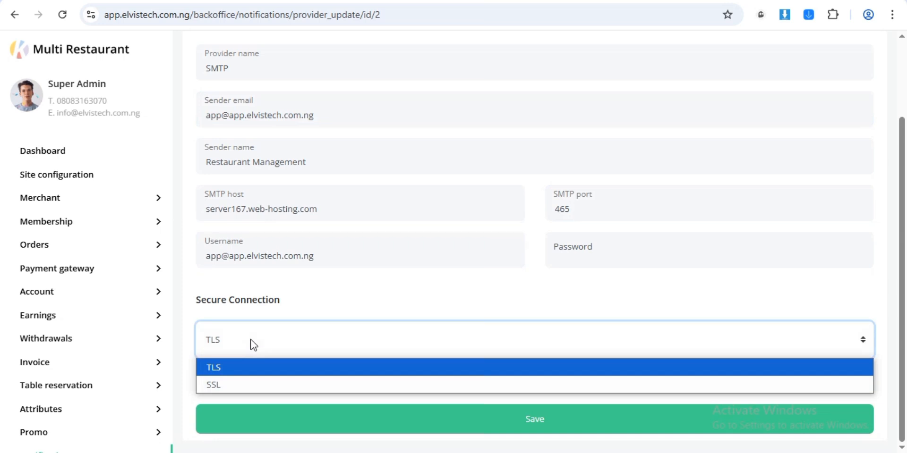
left_click(237, 385)
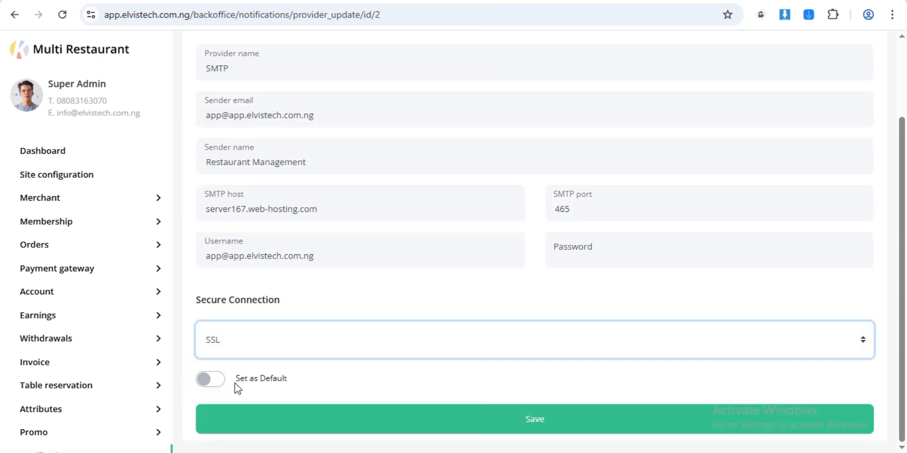
left_click(211, 380)
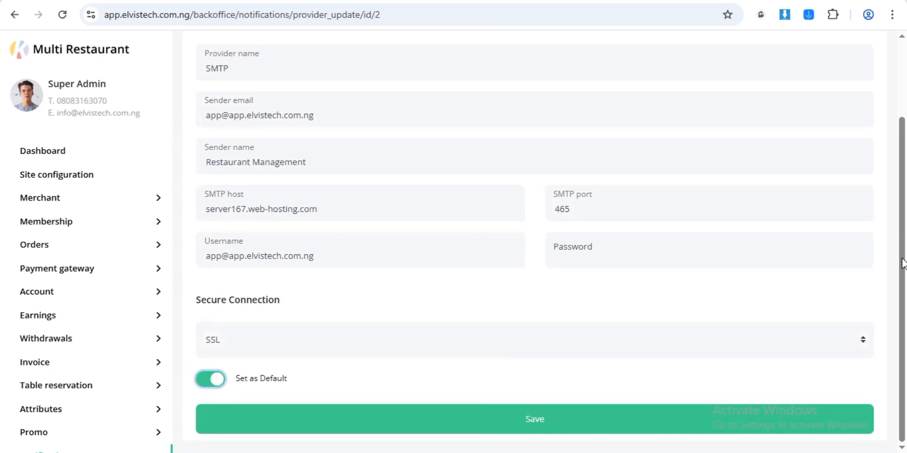
left_click_drag(905, 260, 891, 277)
left_click(596, 248)
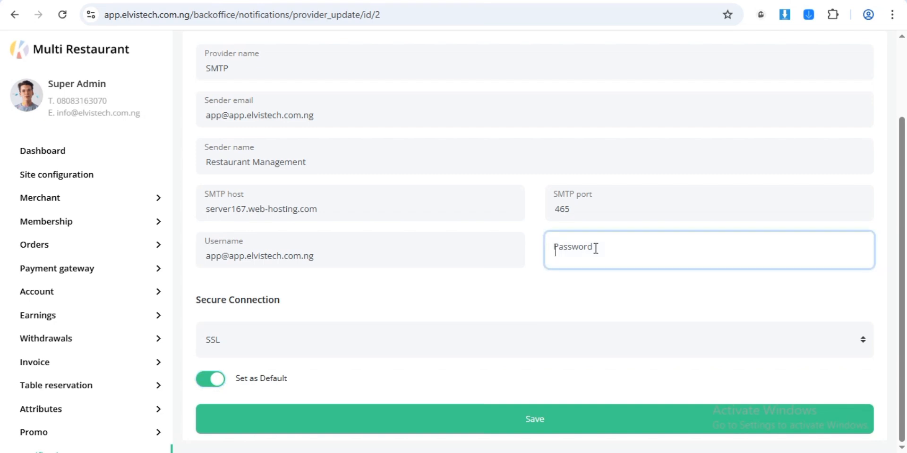
type("Mypas")
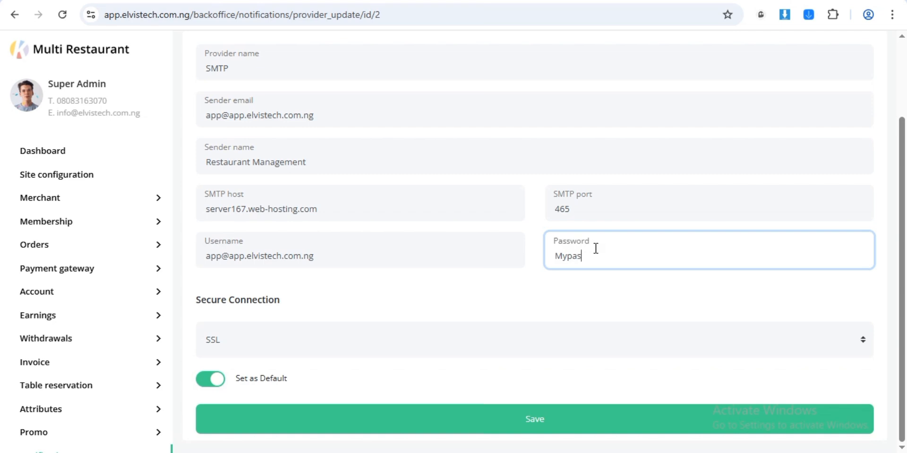
type("word")
left_click(542, 418)
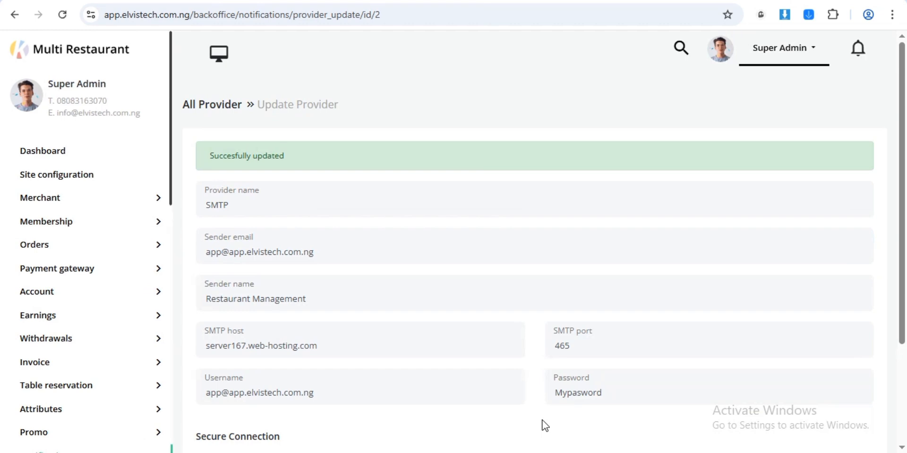
left_click_drag(897, 239, 887, 359)
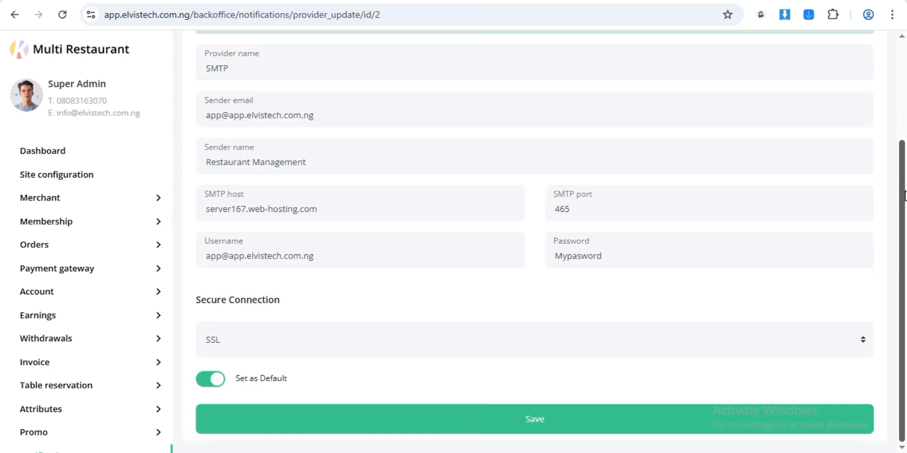
left_click_drag(903, 195, 895, 219)
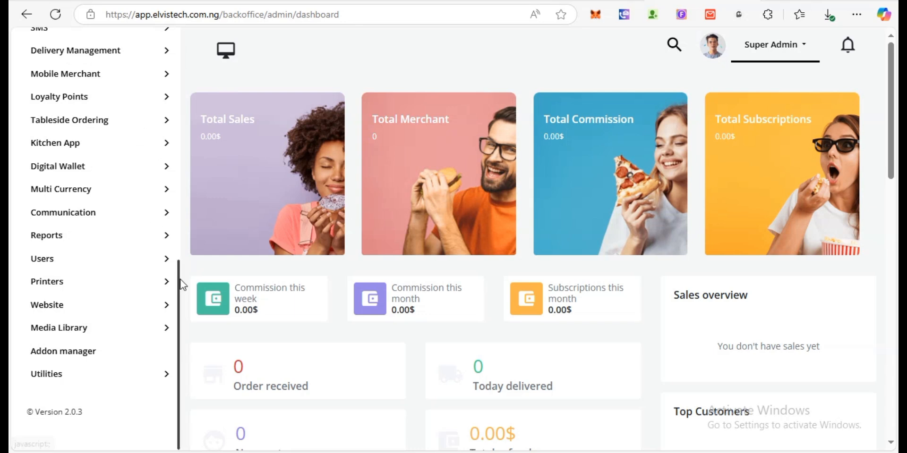
- Open Website > Theme and customize the active Karenderia_v2 theme
scroll(175, 255, "up", 3)
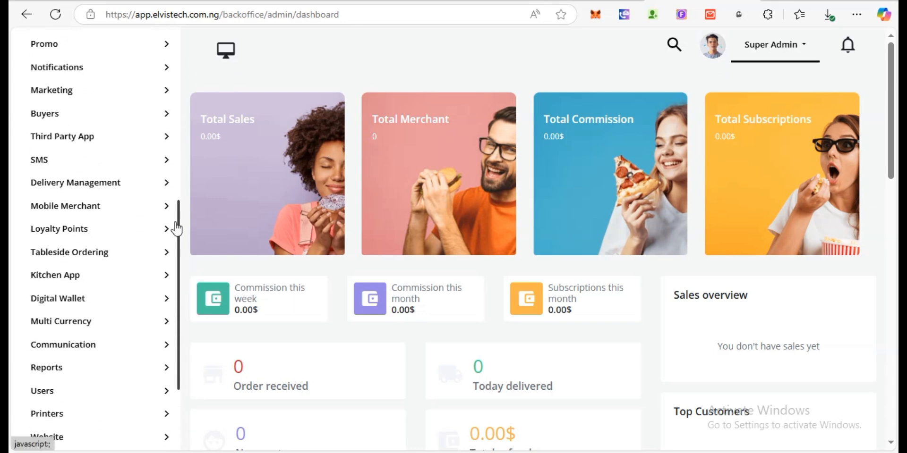
scroll(175, 213, "up", 1)
left_click_drag(177, 198, 176, 57)
scroll(158, 138, "down", 10)
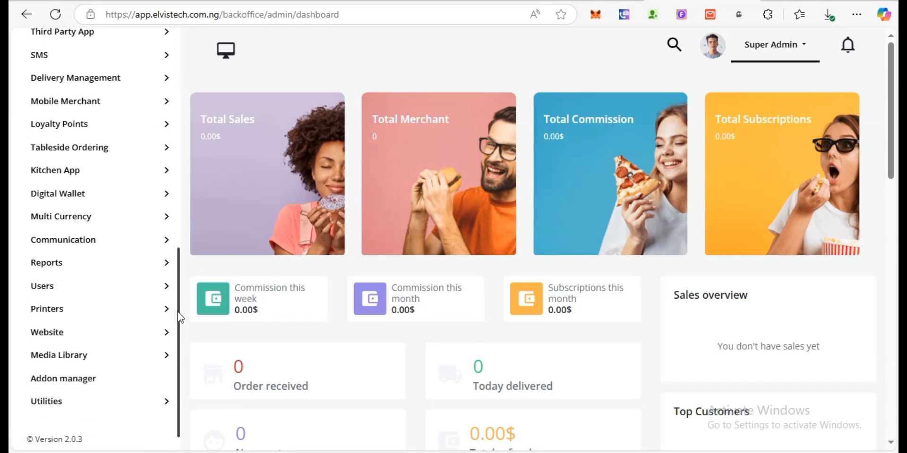
scroll(177, 312, "down", 1)
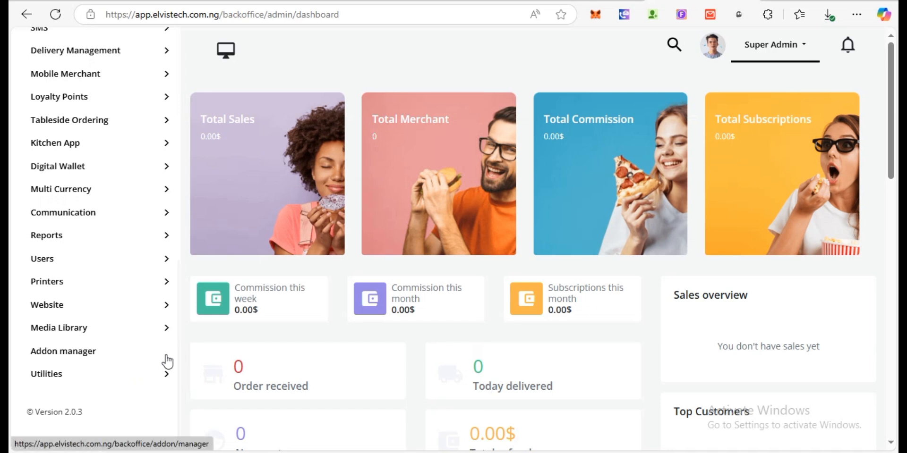
left_click(162, 310)
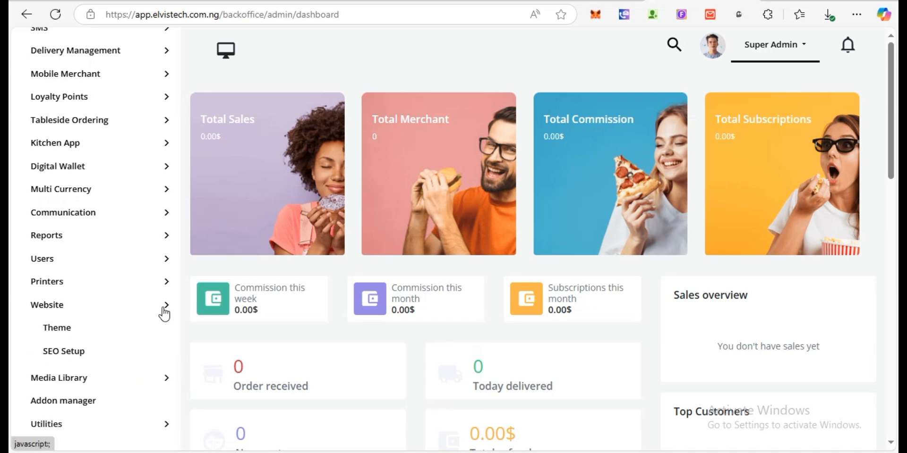
left_click(82, 334)
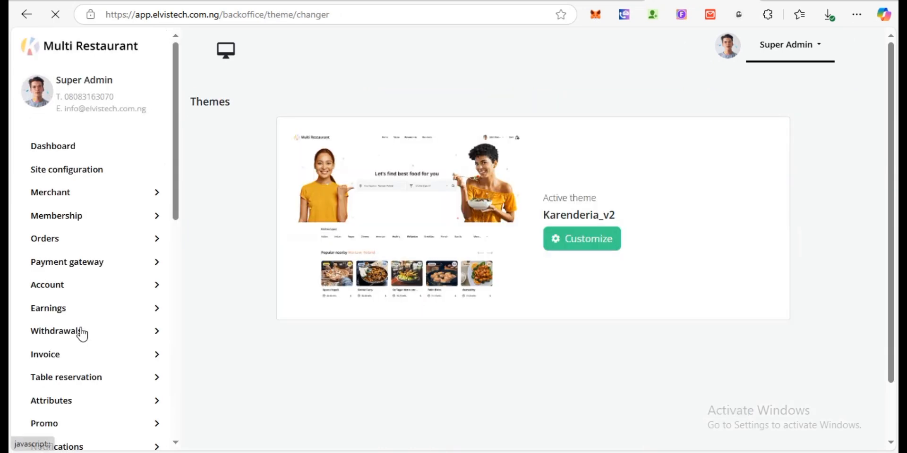
left_click(562, 246)
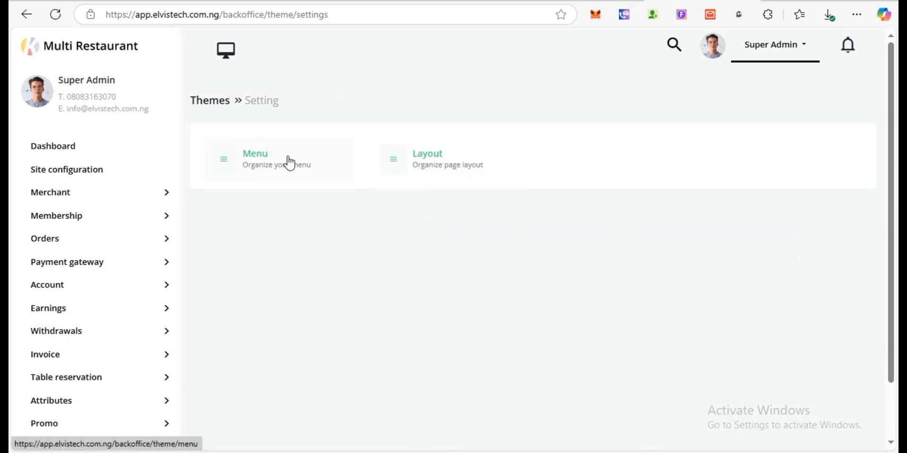
- Review the home page layout options, then open the theme's Menu settings
left_click(428, 161)
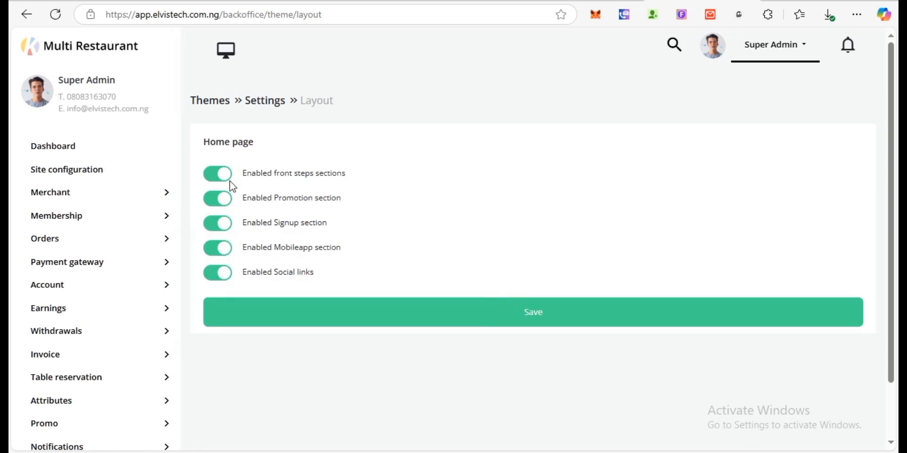
left_click(256, 104)
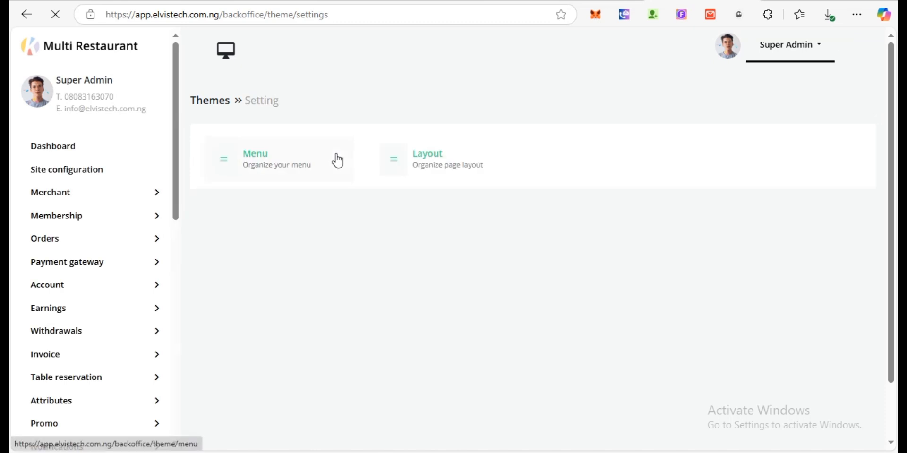
left_click(265, 160)
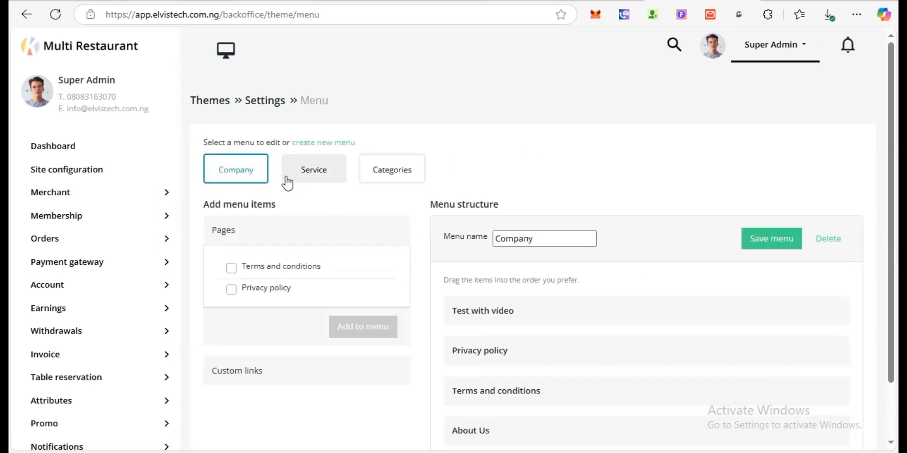
- Show the Categories menu with Grocery, Parcel Delivery and Fast Food, and expand Custom links
left_click(316, 174)
left_click(403, 182)
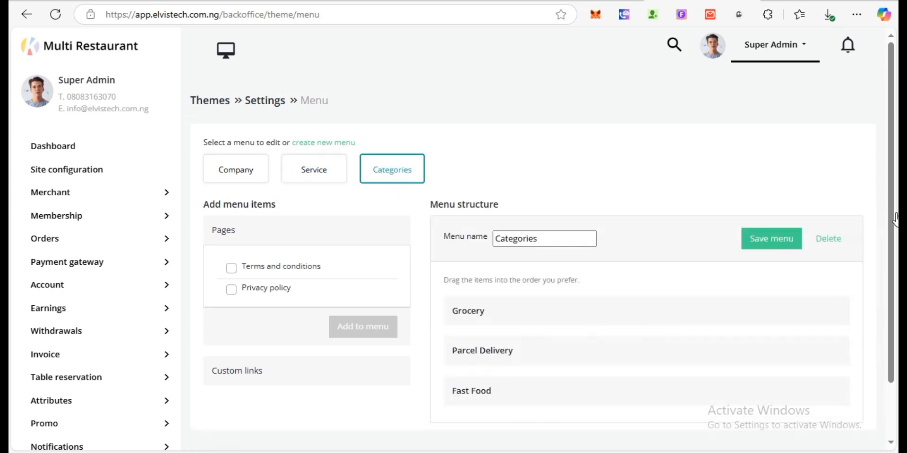
scroll(886, 262, "down", 2)
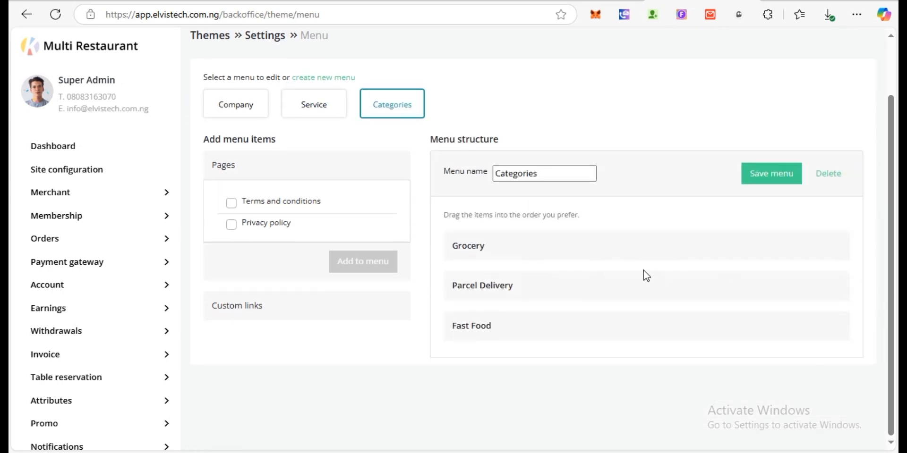
left_click(238, 312)
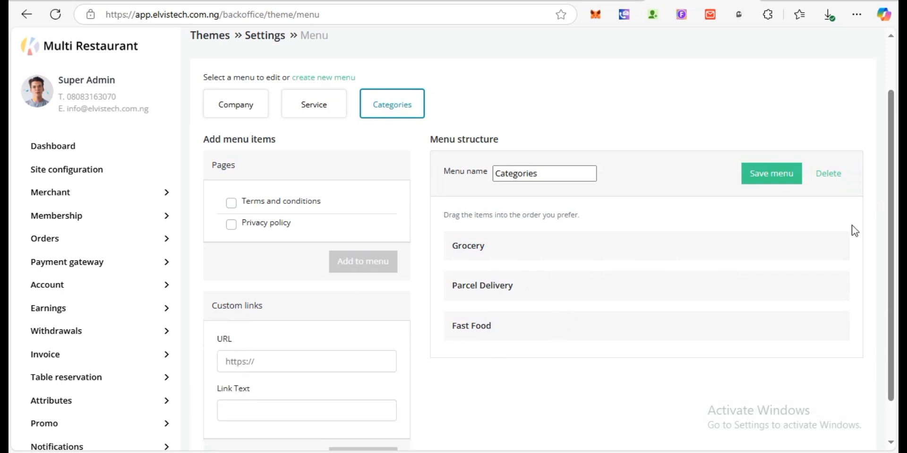
scroll(894, 263, "down", 1)
scroll(894, 263, "up", 3)
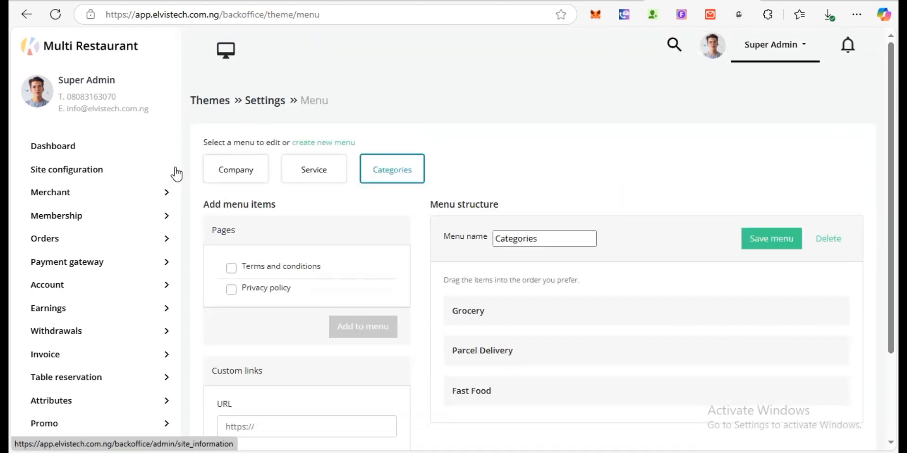
left_click(164, 263)
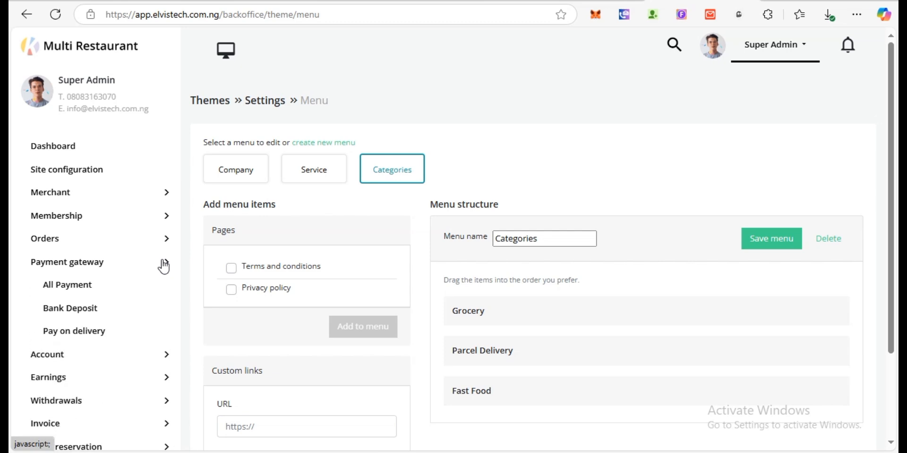
- Review the eight active payment gateways under All Payment and open the Add Gateway form
left_click(71, 292)
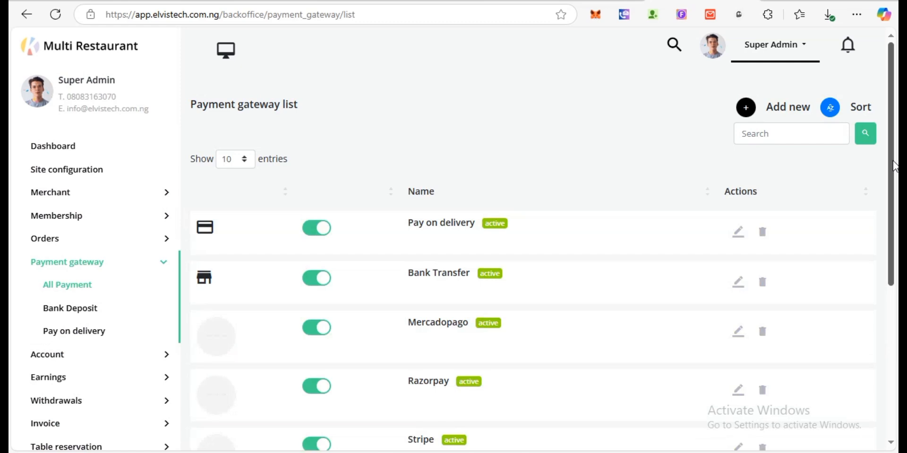
scroll(894, 163, "down", 2)
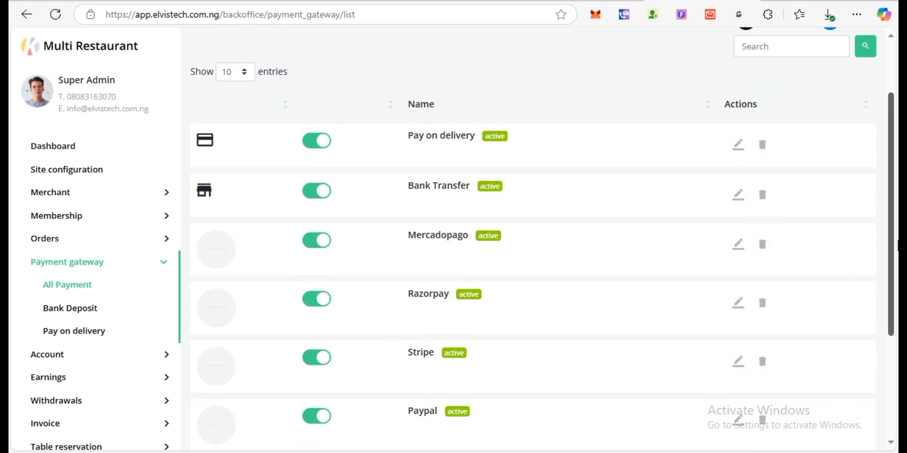
scroll(893, 253, "down", 4)
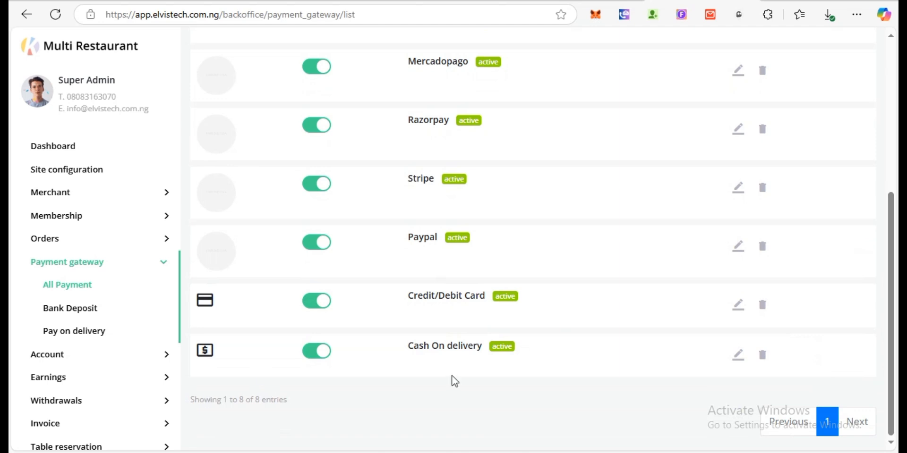
scroll(870, 186, "up", 5)
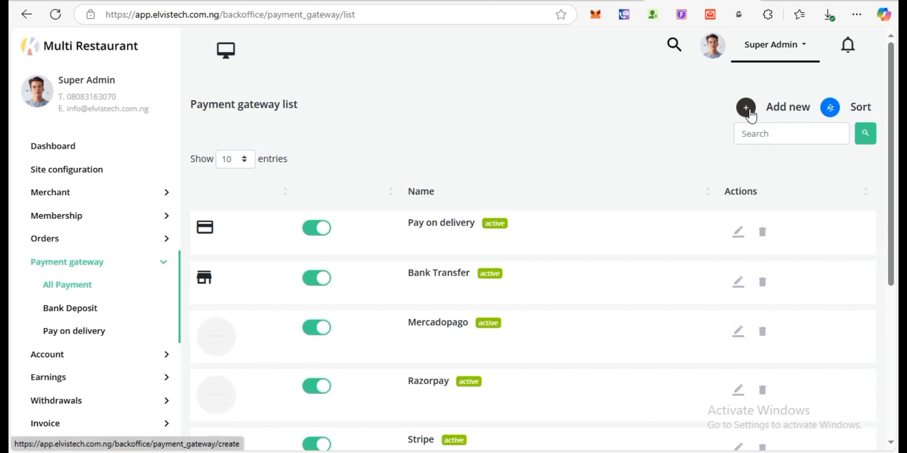
left_click(749, 114)
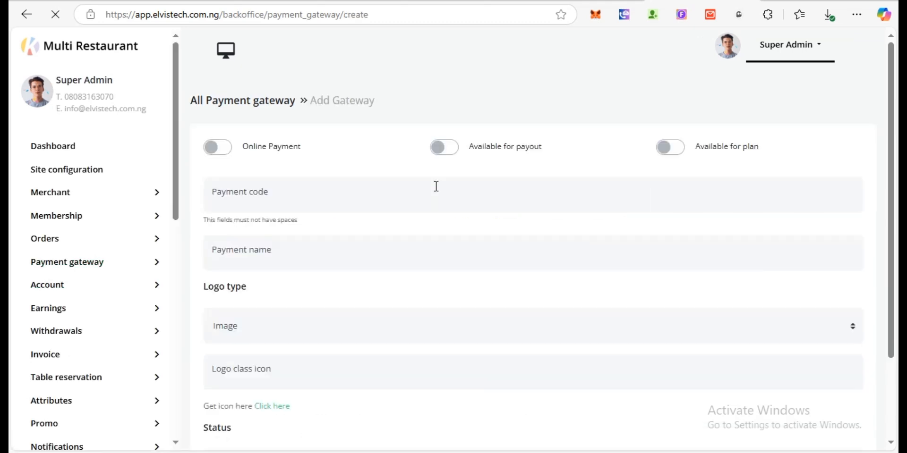
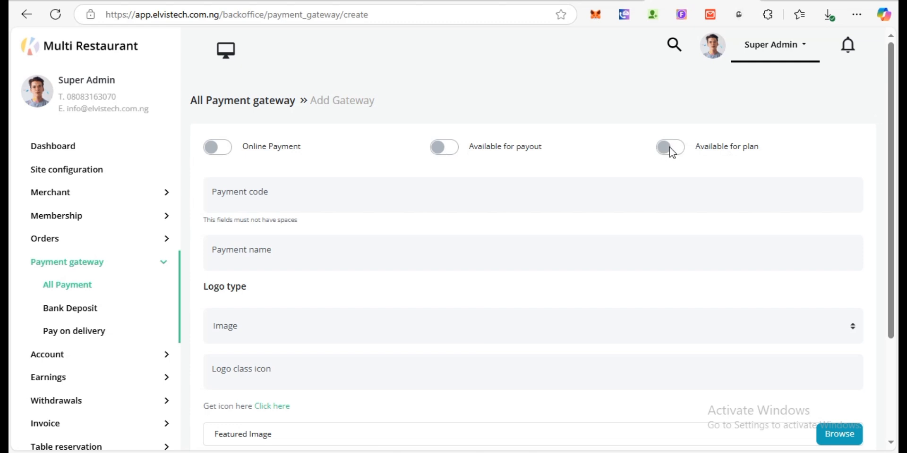
- Expand the Membership menu to list Plan List, Subscriber List and Subscriptions Bank Deposit
left_click_drag(890, 174, 890, 119)
left_click(163, 220)
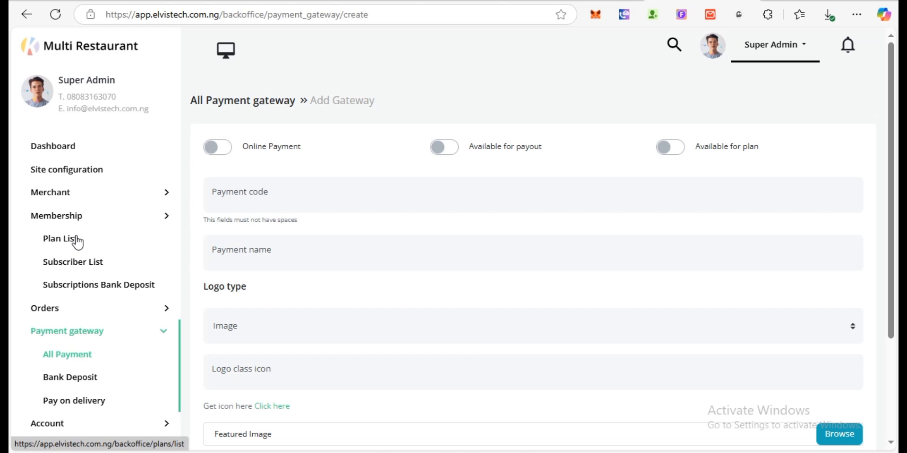
- Start a new membership plan titled 'Demo Plan' with description 'ererueureureu'
left_click(77, 242)
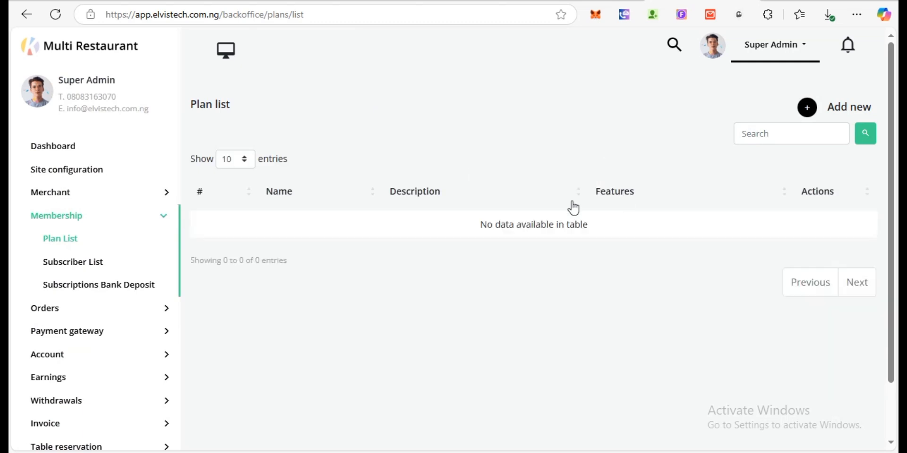
left_click(809, 108)
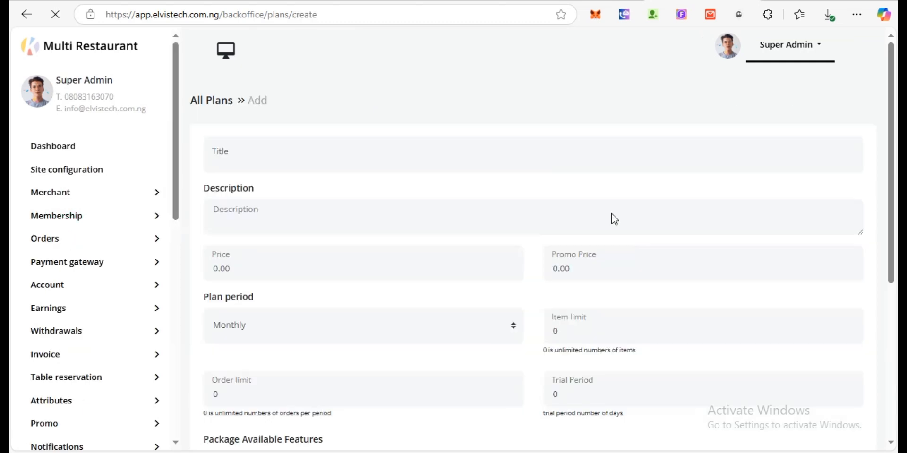
left_click(403, 152)
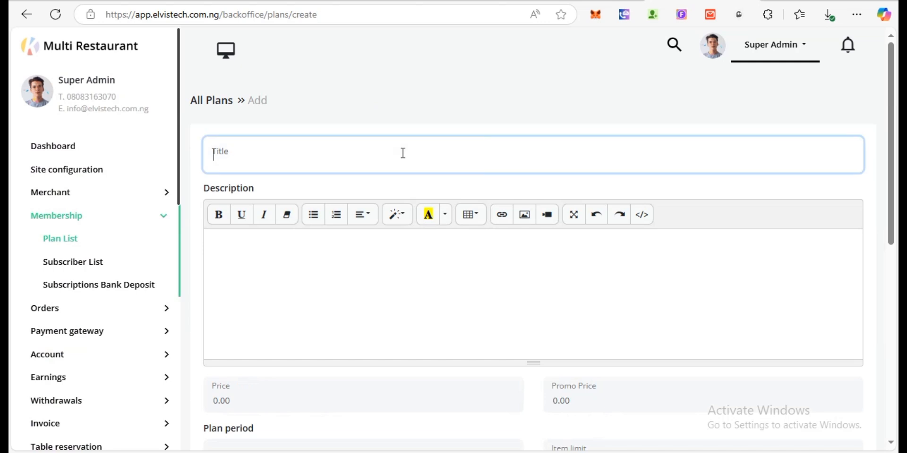
type("Demo Plan")
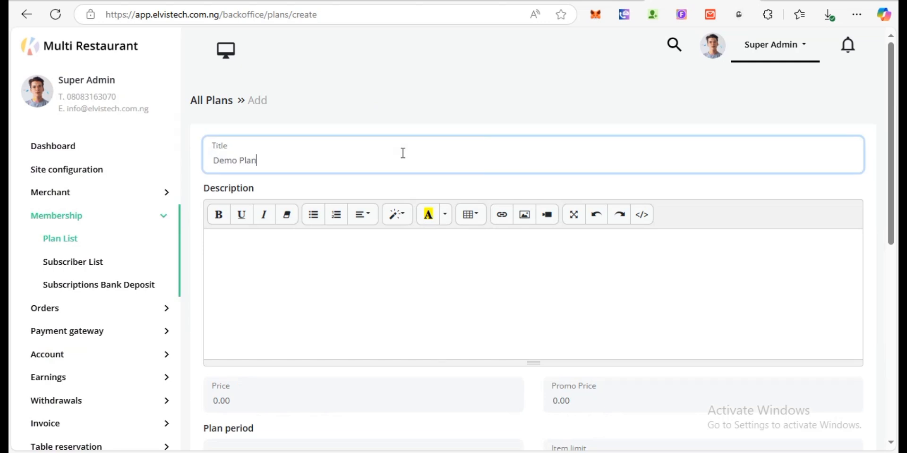
left_click(353, 269)
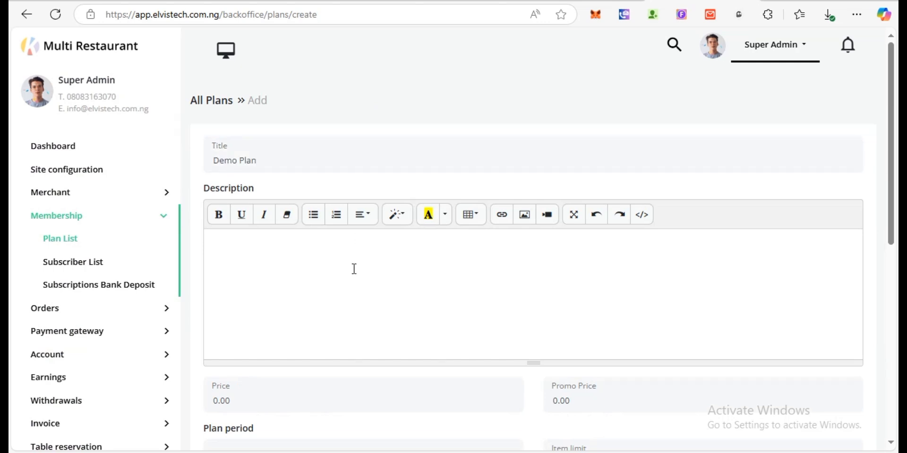
type("ererueureureu")
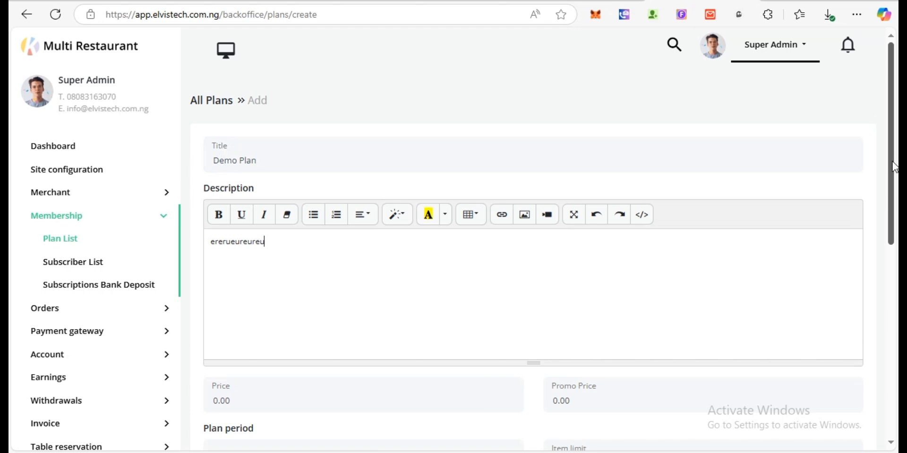
- Set the plan price to 50 and keep the period Monthly
left_click_drag(894, 166, 892, 242)
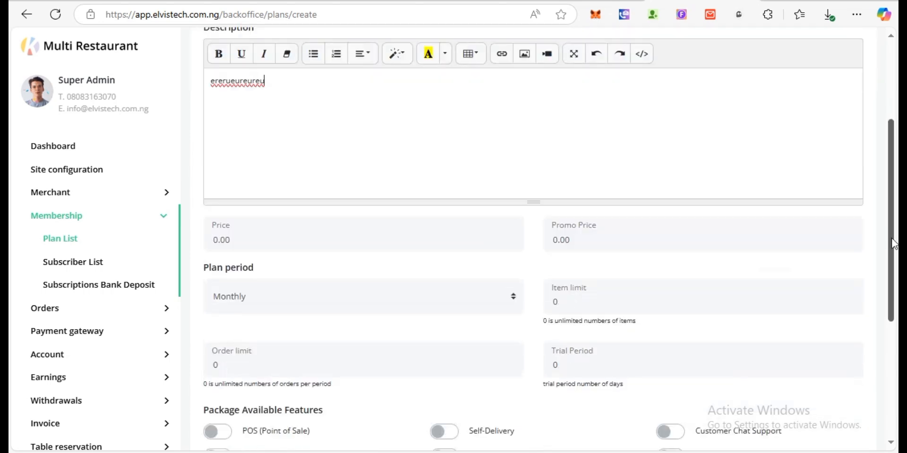
left_click(289, 240)
key("BackSpace")
key("BackSpace")
key("BackSpace")
key("BackSpace")
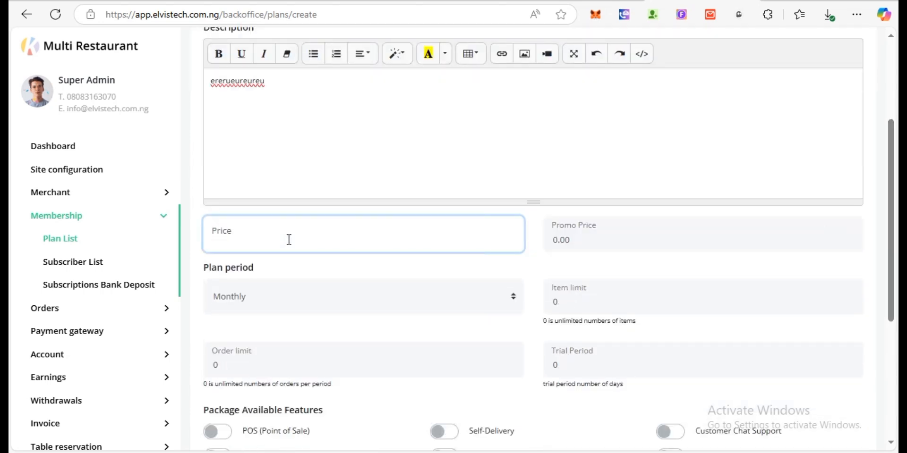
type("50")
left_click(378, 296)
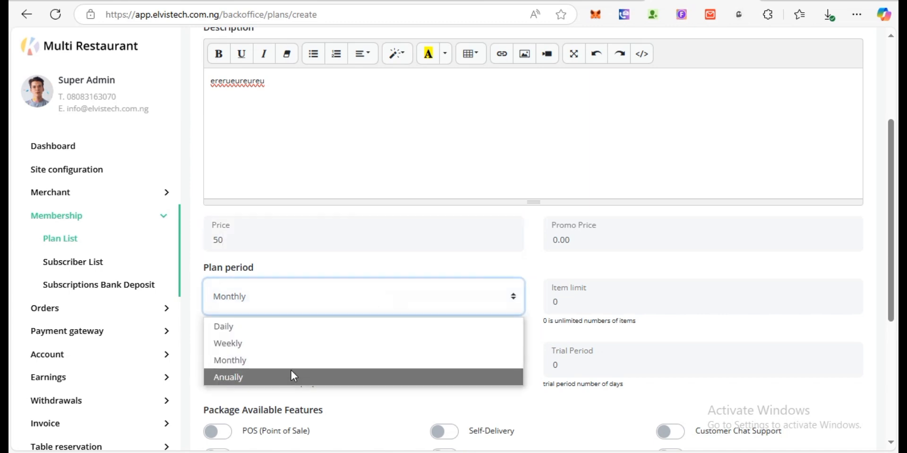
left_click(492, 266)
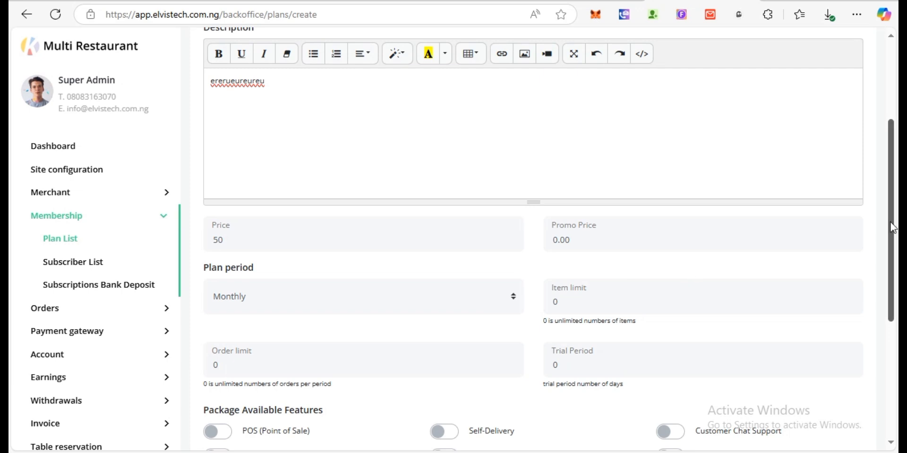
- Set the Demo Plan's item limit to 10 and order limit to 50
scroll(888, 279, "down", 3)
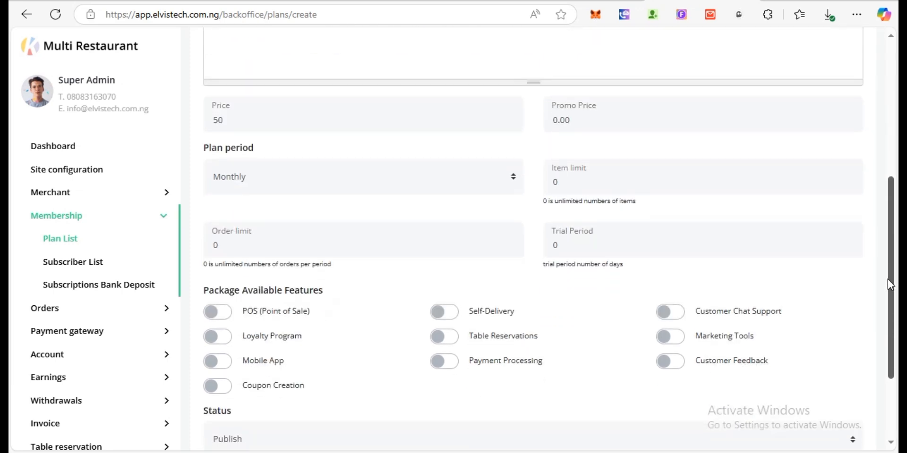
double_click(544, 185)
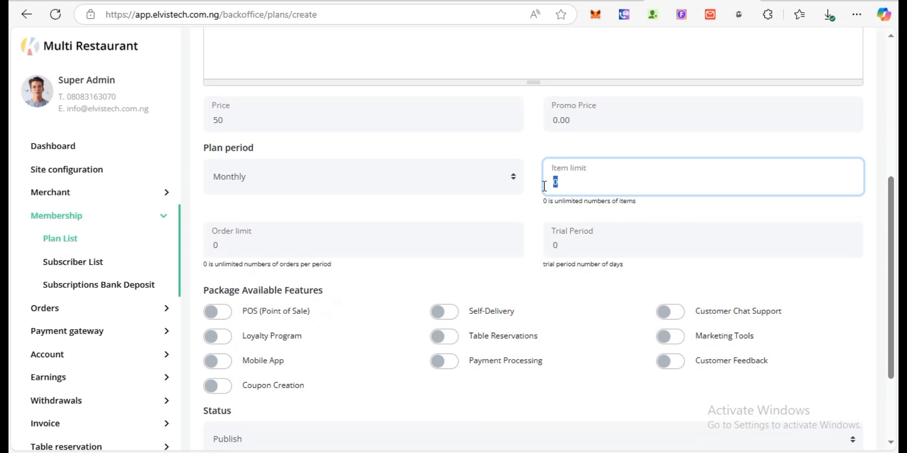
type("10")
double_click(209, 246)
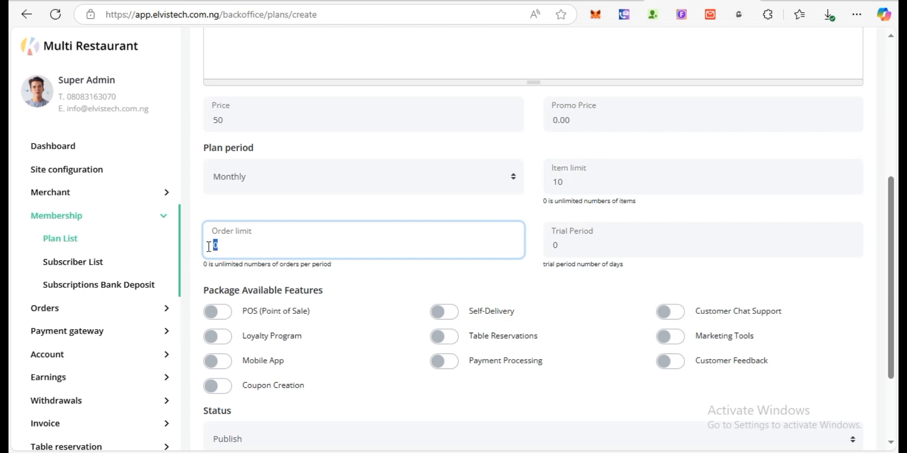
type("50")
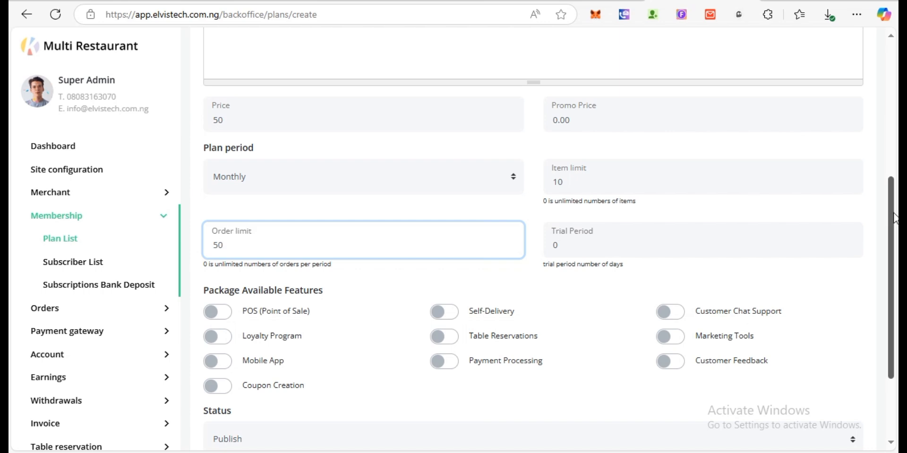
- Enable POS, Loyalty Program, Coupon Creation, Self-Delivery and Table Reservations features
scroll(894, 219, "down", 3)
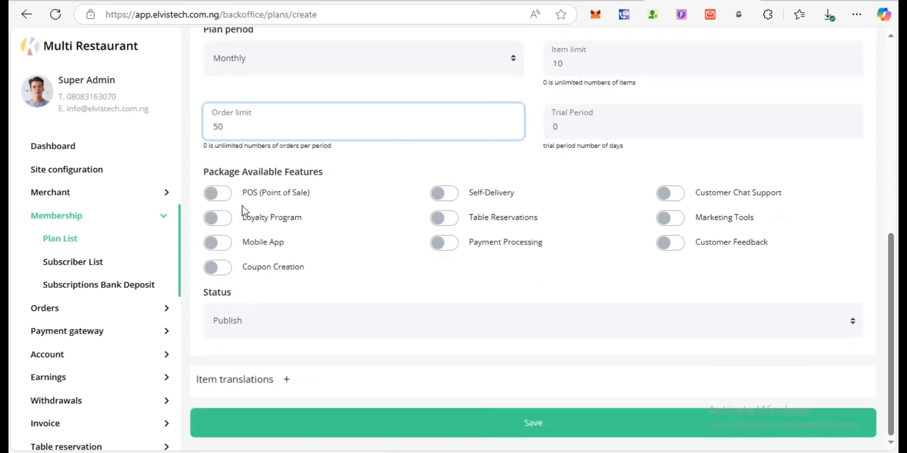
left_click(223, 198)
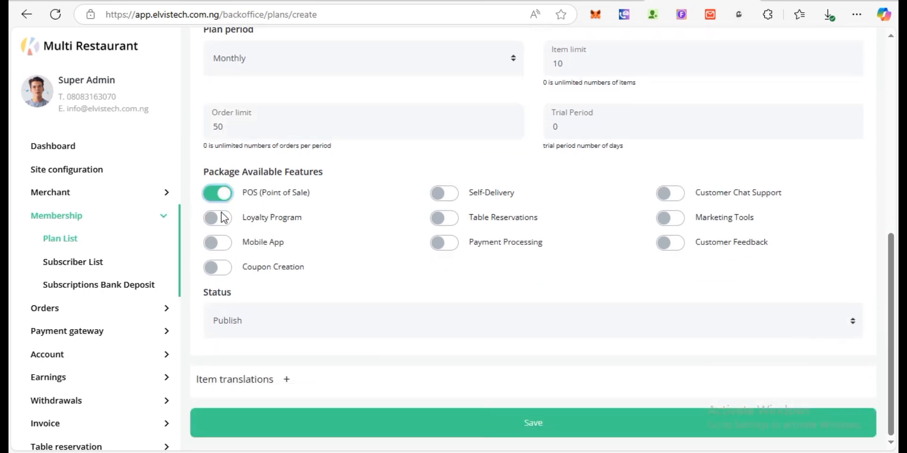
left_click(220, 219)
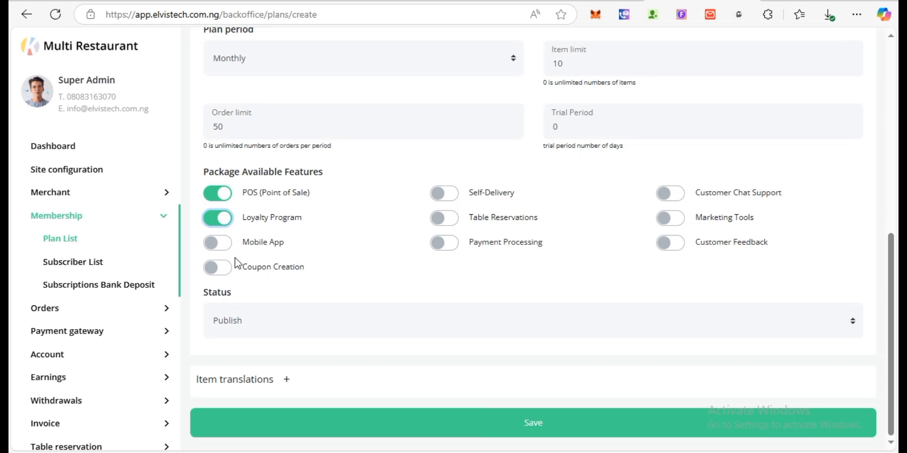
left_click(218, 269)
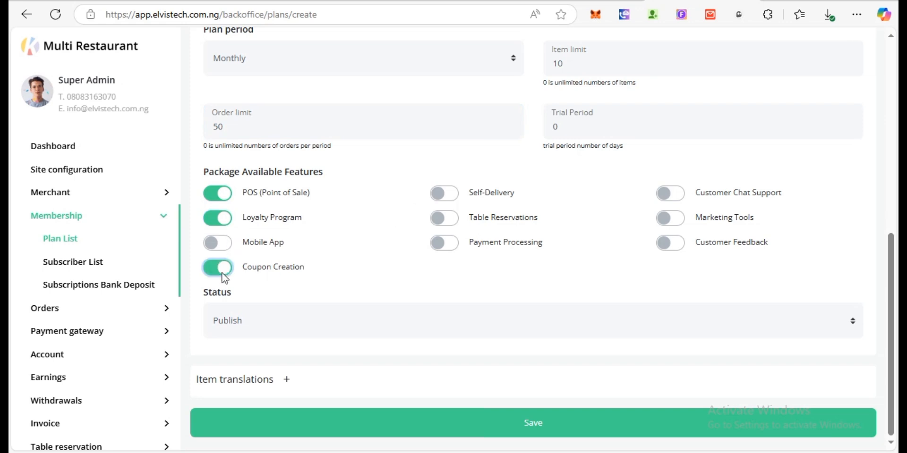
left_click(442, 194)
left_click(444, 222)
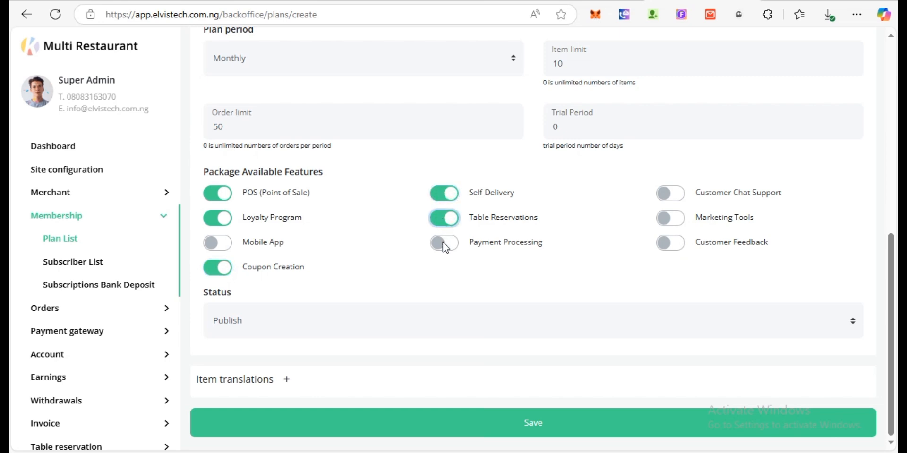
- Enable Payment Processing, Customer Chat Support, Marketing Tools and Customer Feedback, then save Demo Plan
left_click(443, 242)
left_click(671, 193)
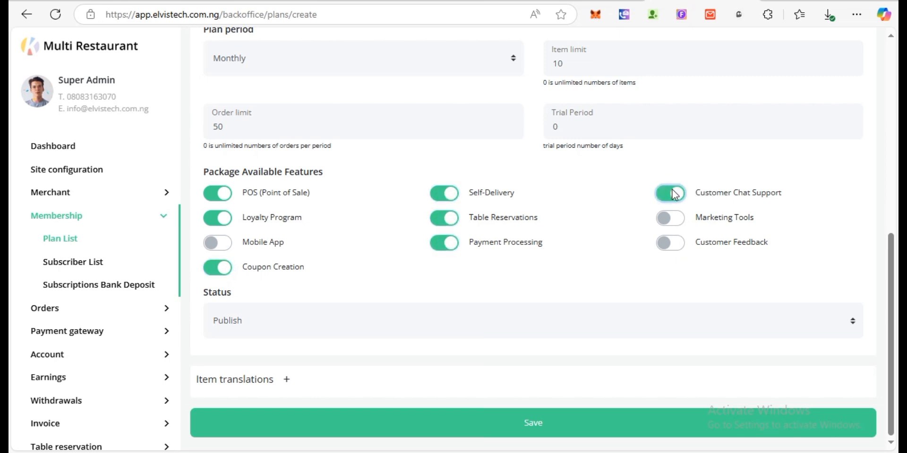
left_click(671, 215)
left_click(670, 242)
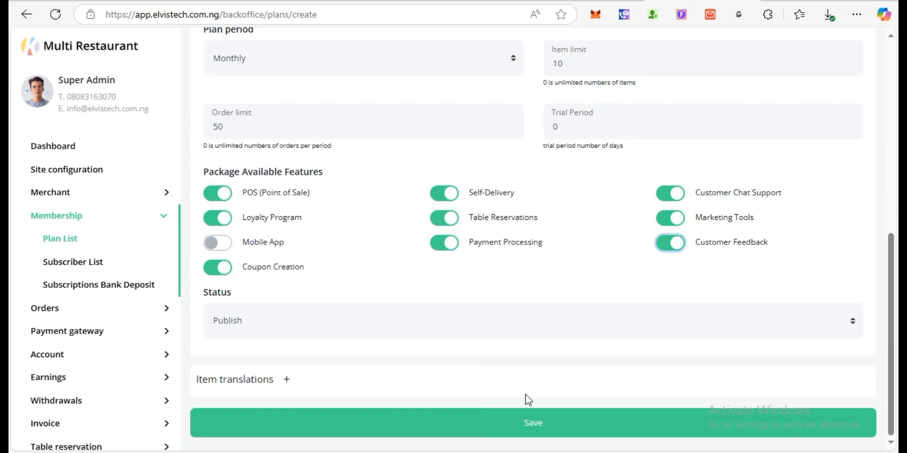
left_click(526, 416)
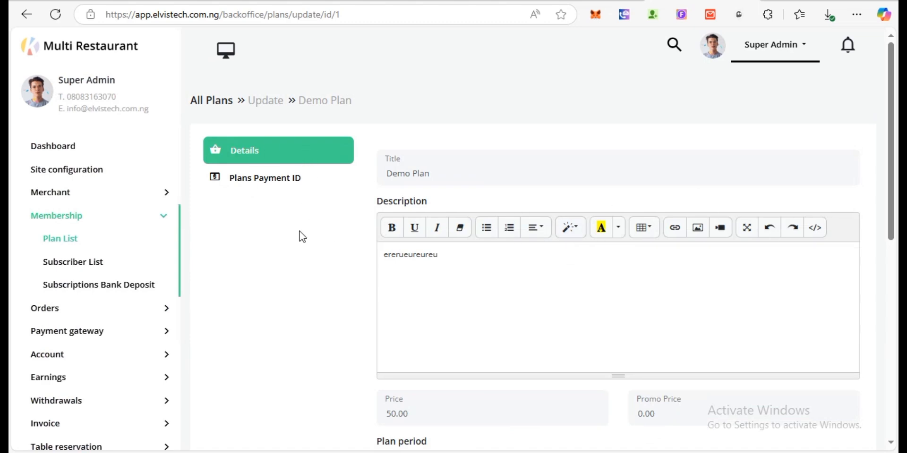
- Check Demo Plan is listed at 50.00$, then collapse Membership and expand Merchant
left_click(81, 245)
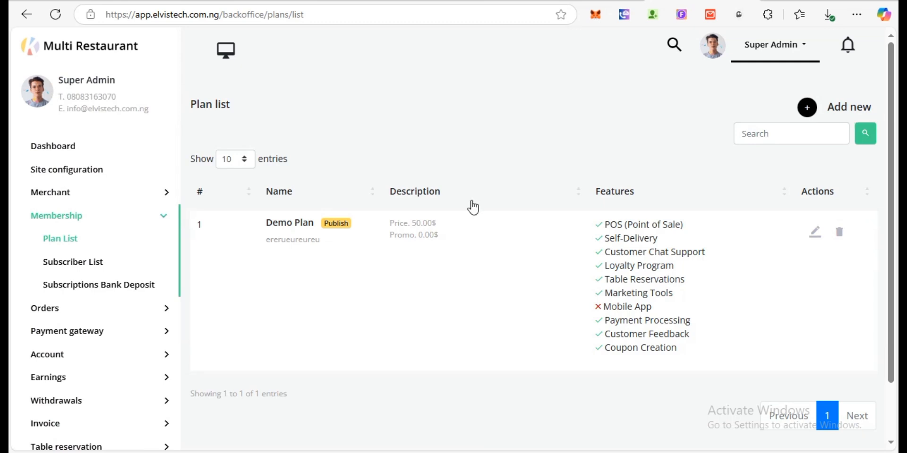
left_click(163, 217)
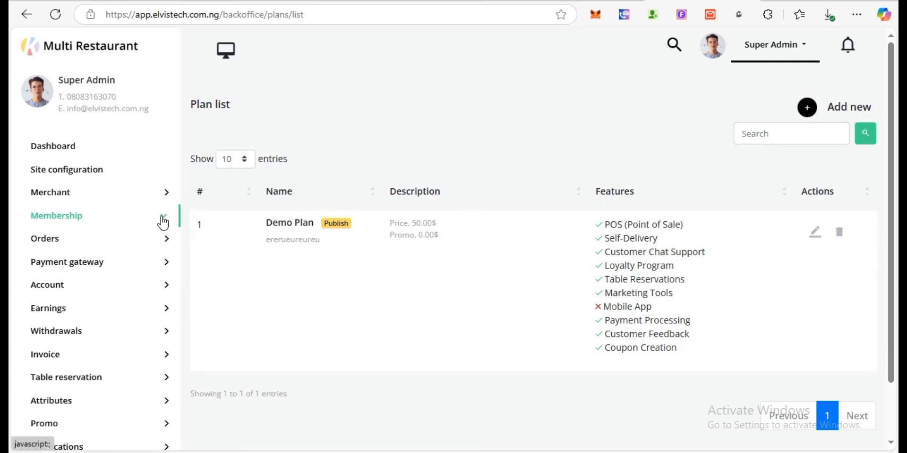
left_click(165, 194)
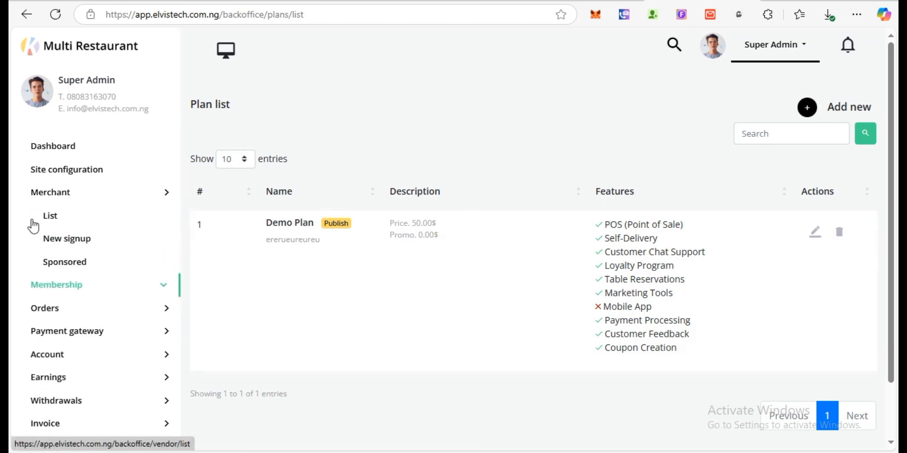
- Visit the merchant list, then view Orders > All Orders showing 0 orders
left_click(54, 216)
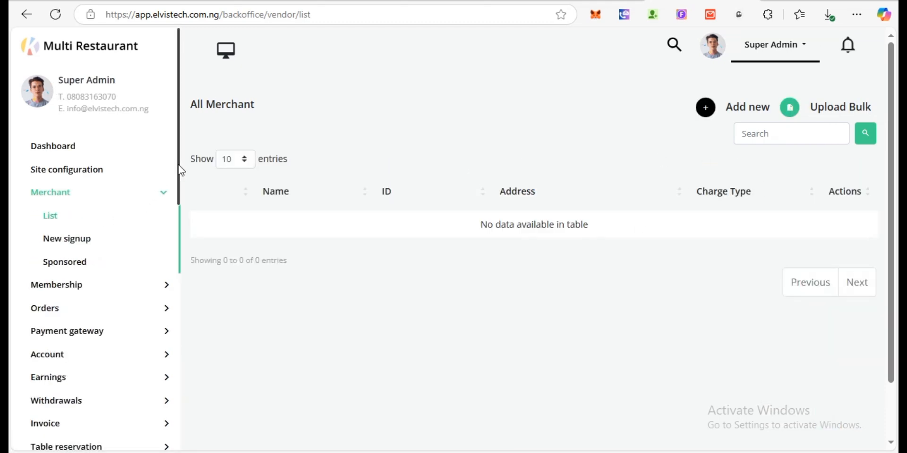
scroll(181, 175, "down", 3)
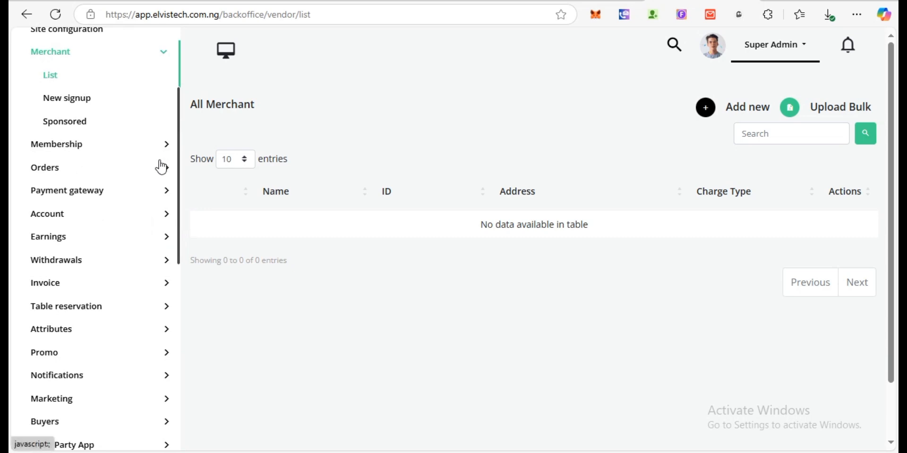
left_click(161, 170)
left_click(71, 190)
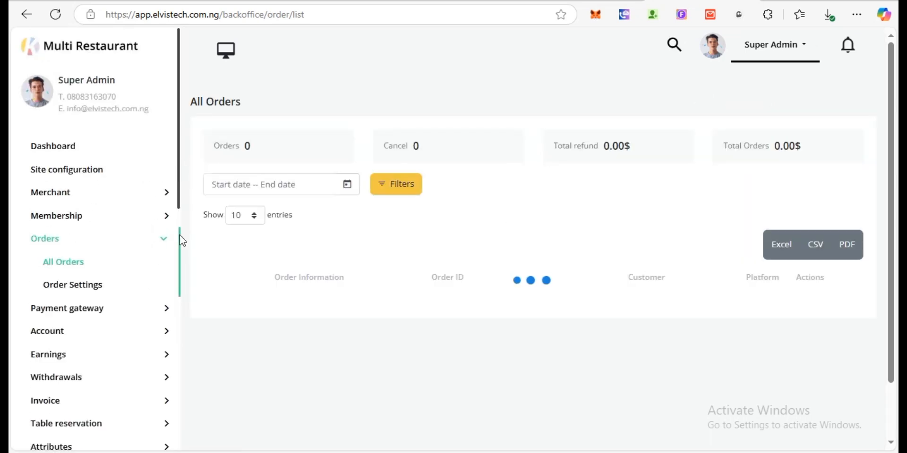
scroll(163, 236, "down", 2)
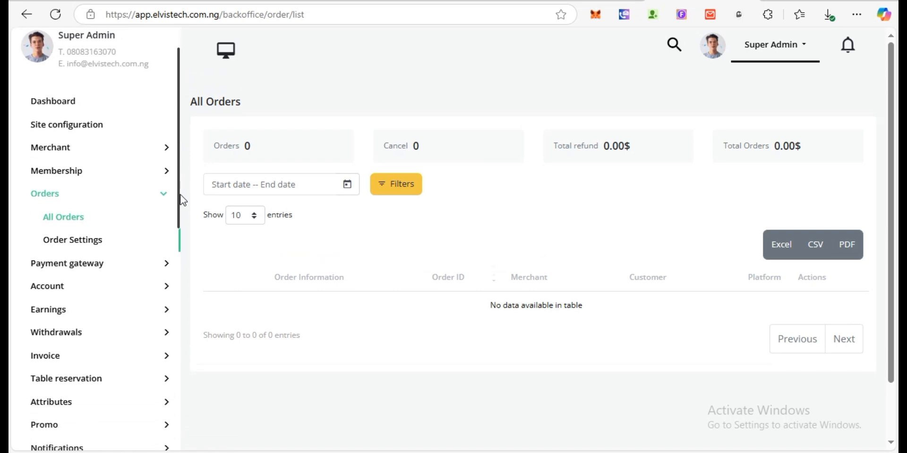
left_click(161, 249)
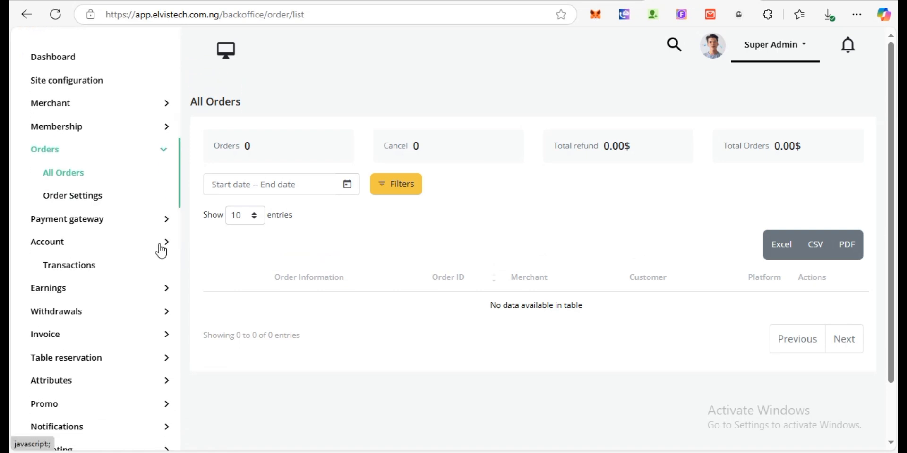
- View the empty Transaction History statement with 0.00$ total commission
left_click(67, 266)
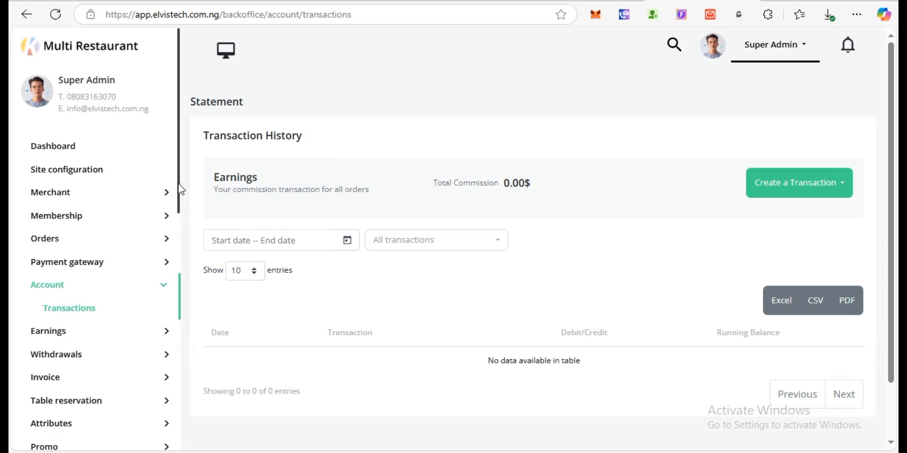
scroll(180, 189, "down", 10)
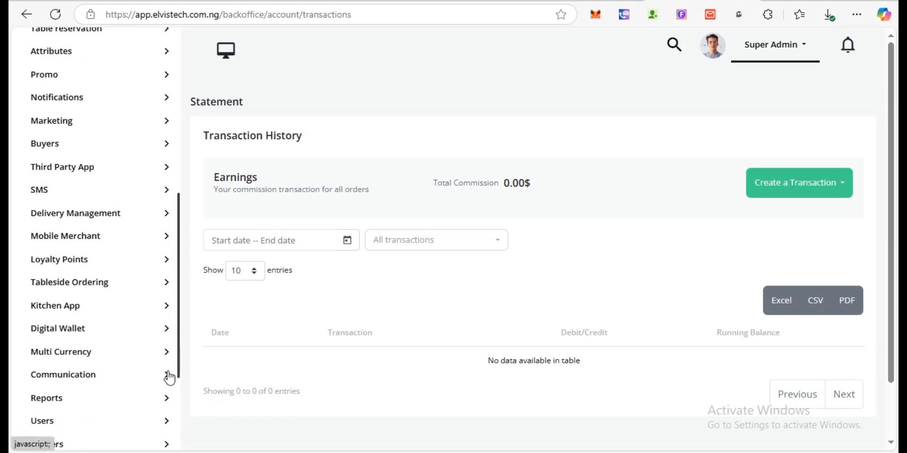
scroll(166, 406, "up", 3)
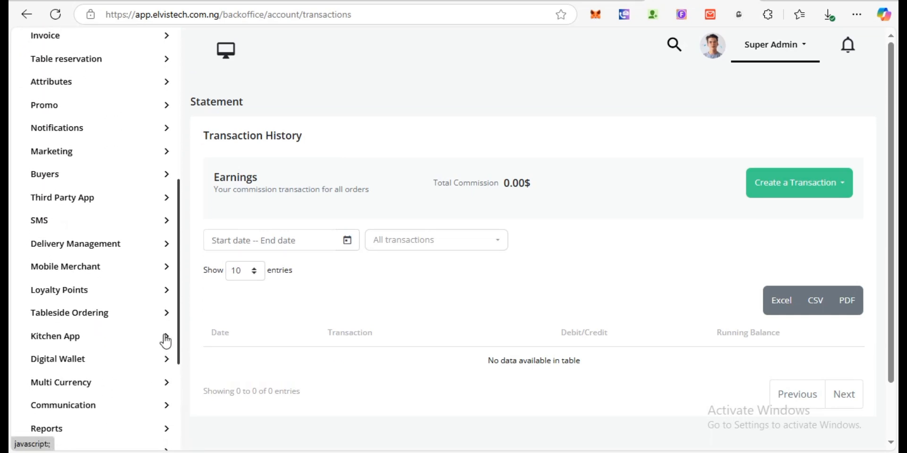
left_click(125, 273)
- View the Mobile Merchant Settings tab with app store URLs and latest version fields
left_click(69, 293)
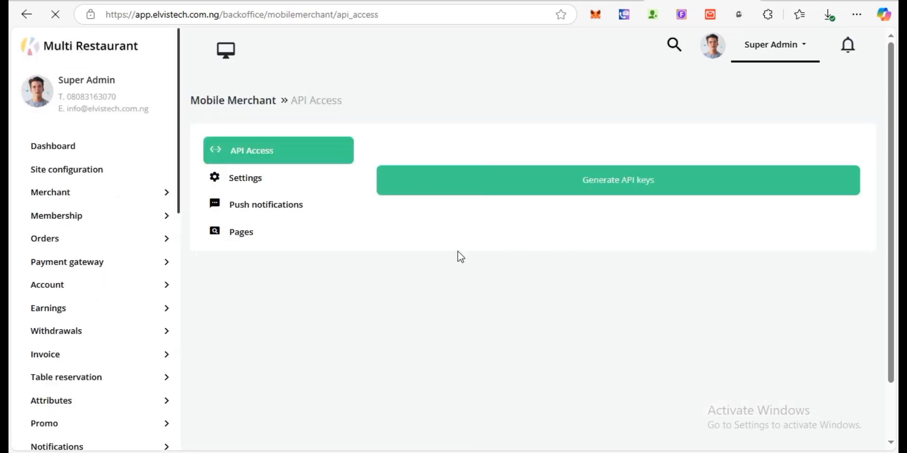
left_click(245, 191)
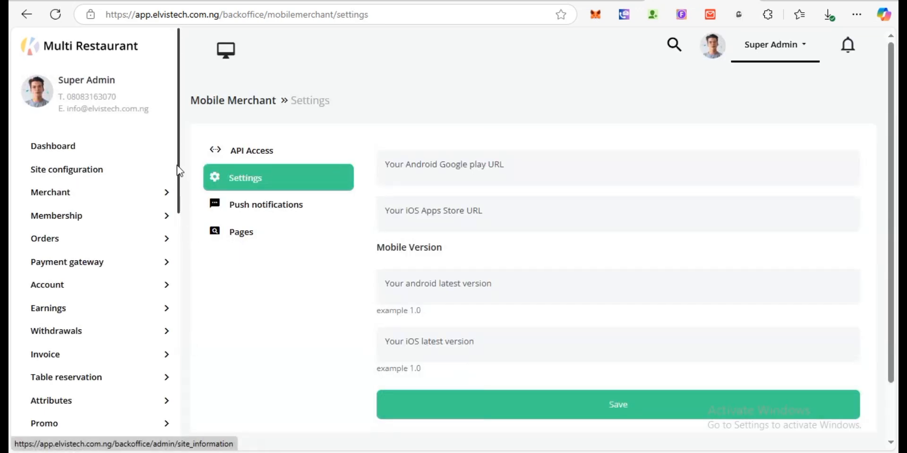
left_click_drag(181, 173, 183, 389)
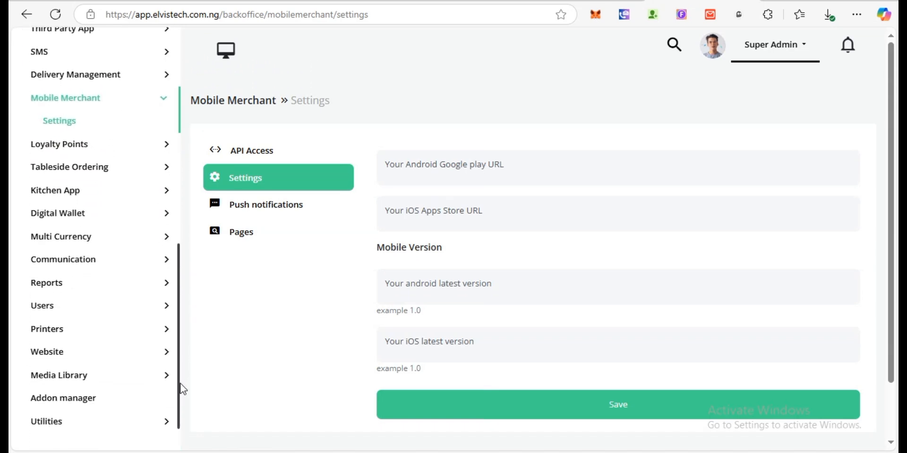
left_click(164, 193)
- Review the Kitchen App send-to-kitchen status choices without picking one, then view its API Access page
left_click(77, 214)
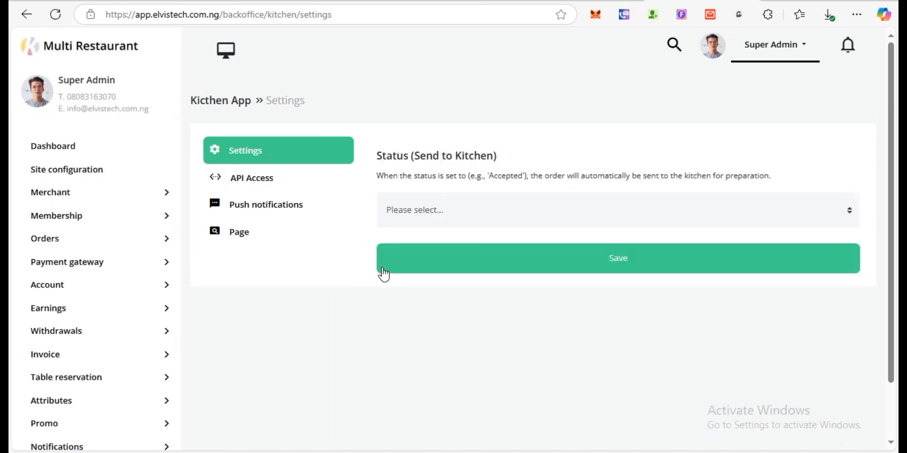
left_click(484, 207)
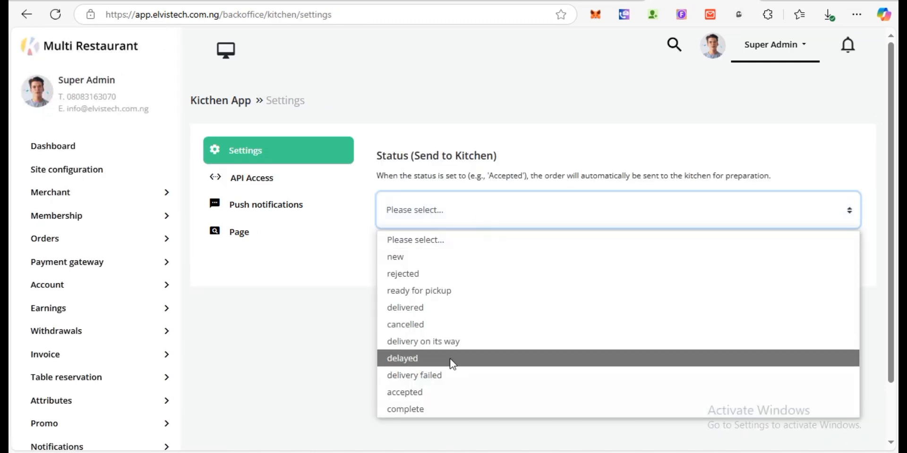
left_click(285, 398)
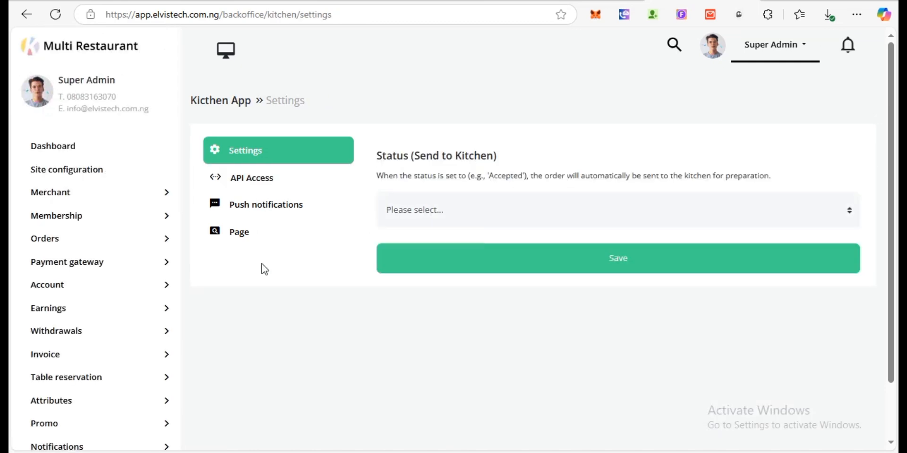
left_click(267, 182)
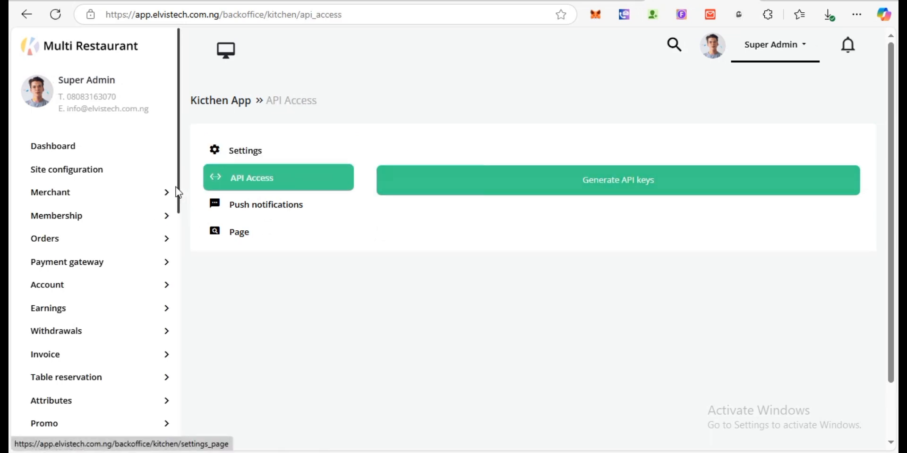
left_click_drag(180, 179, 173, 366)
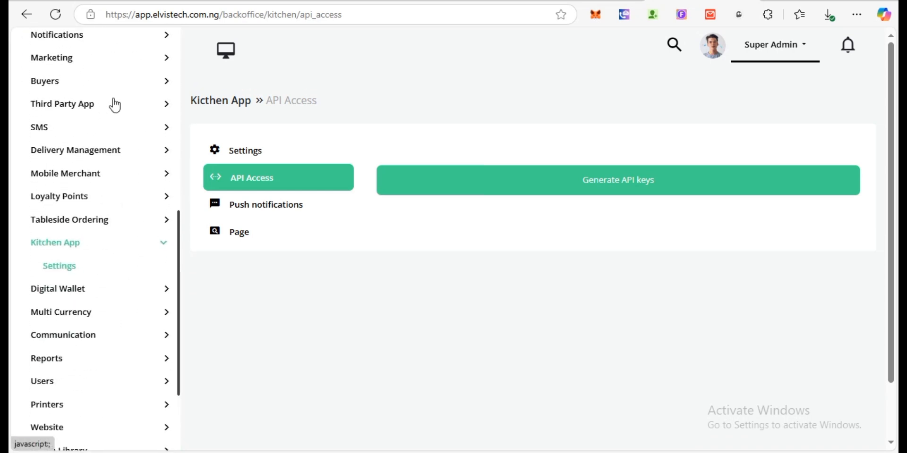
left_click(114, 105)
- Review Real time application settings: Pusher provider with empty App Id, Key, Secret and Cluster
left_click(99, 130)
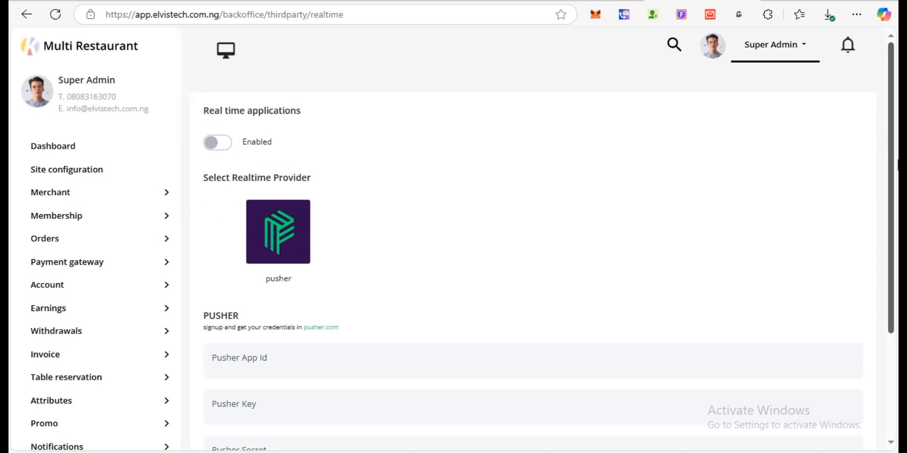
left_click_drag(892, 168, 881, 278)
scroll(864, 190, "up", 3)
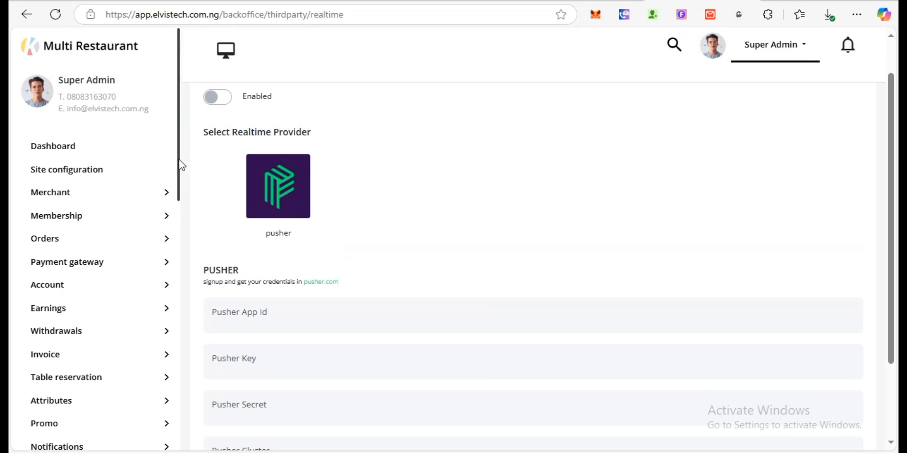
scroll(180, 192, "down", 4)
scroll(181, 237, "down", 4)
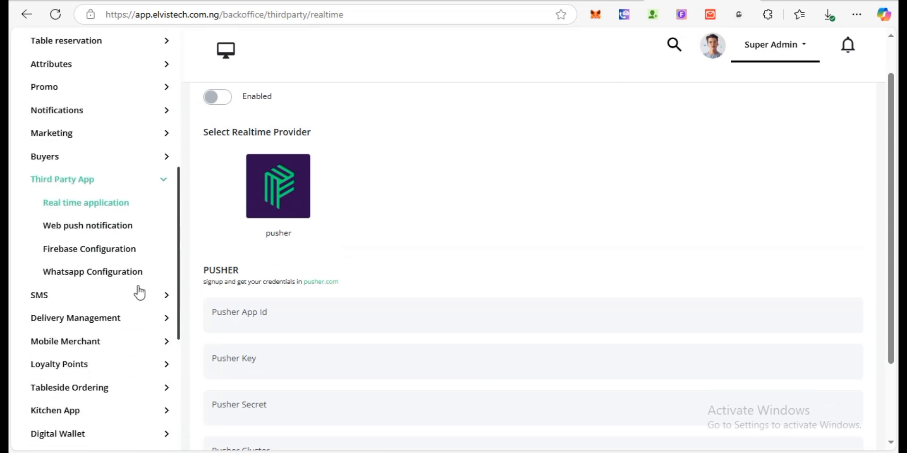
- Open WhatsApp Configuration, try enabling WhatsApp, then switch it back off with Business Account ID, Phone number ID and Token empty
left_click(118, 272)
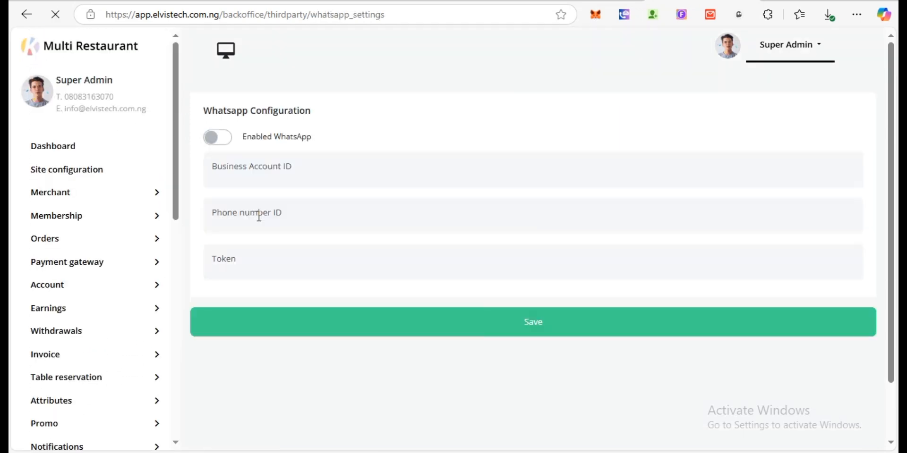
left_click(220, 140)
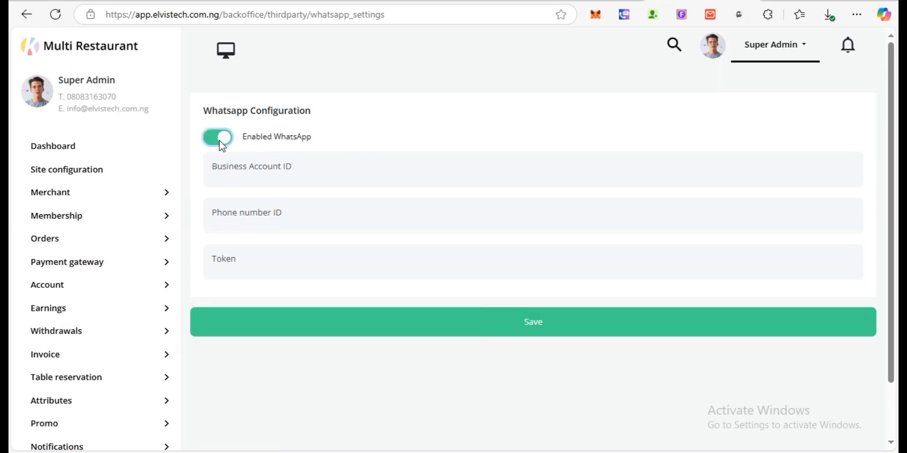
left_click(300, 168)
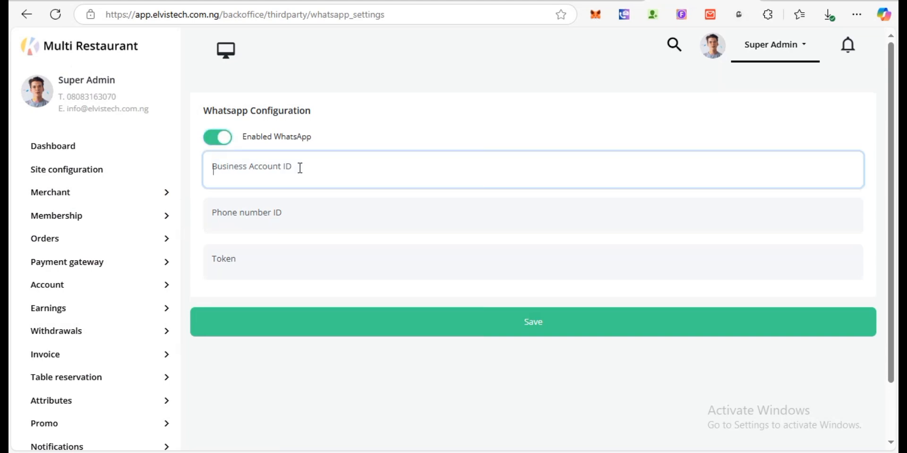
left_click(269, 221)
left_click(220, 262)
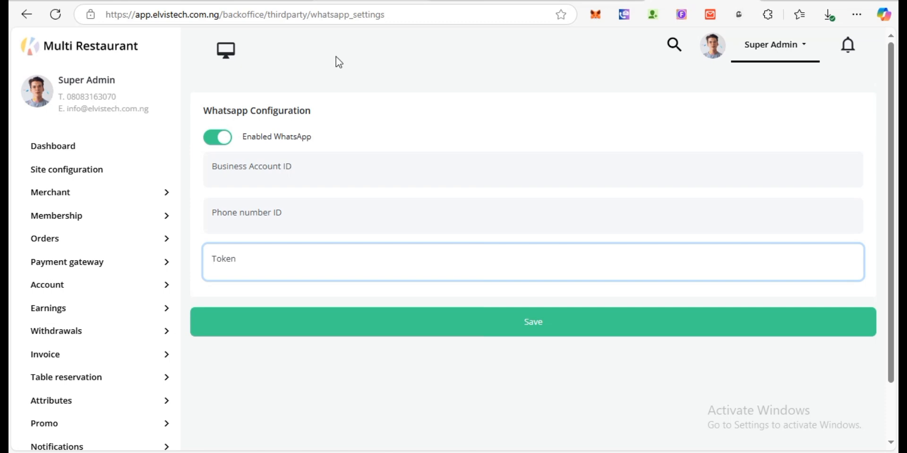
left_click(221, 136)
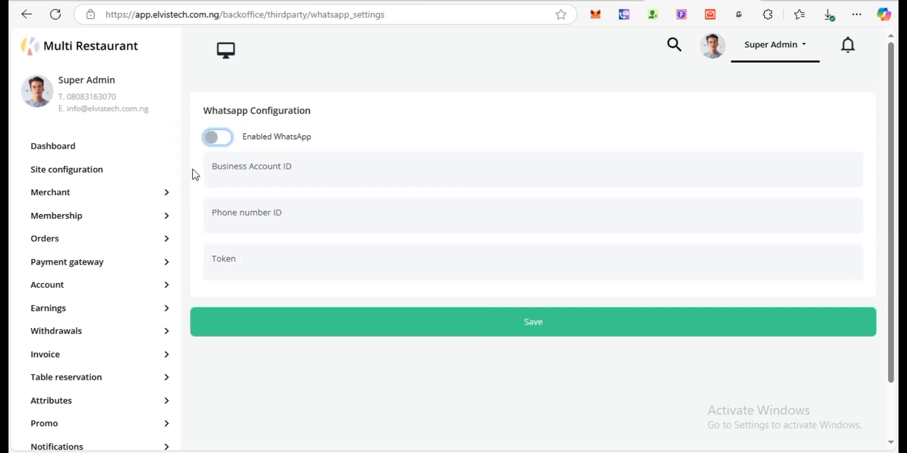
- Scroll through the WhatsApp Configuration page to review its fields
left_click_drag(179, 168, 169, 417)
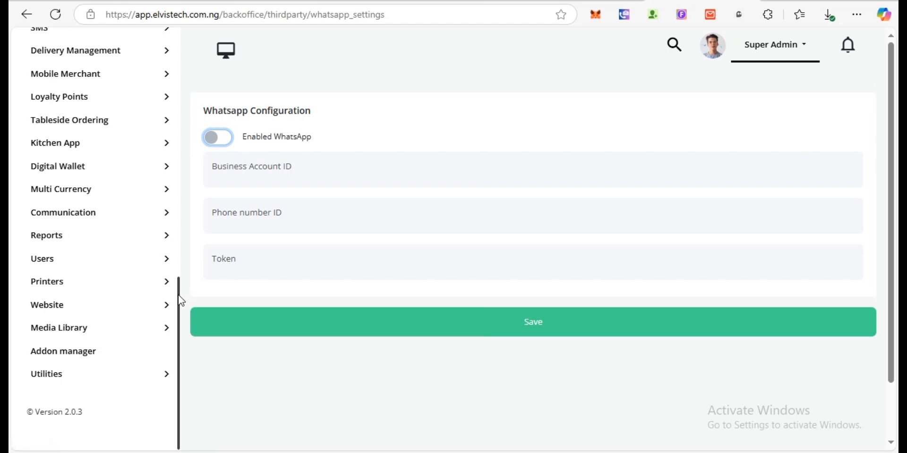
left_click_drag(181, 301, 179, 278)
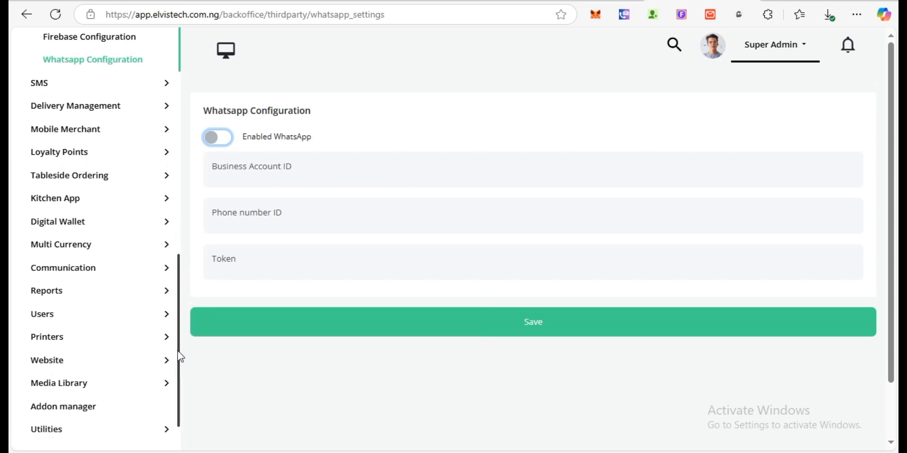
left_click_drag(180, 357, 182, 119)
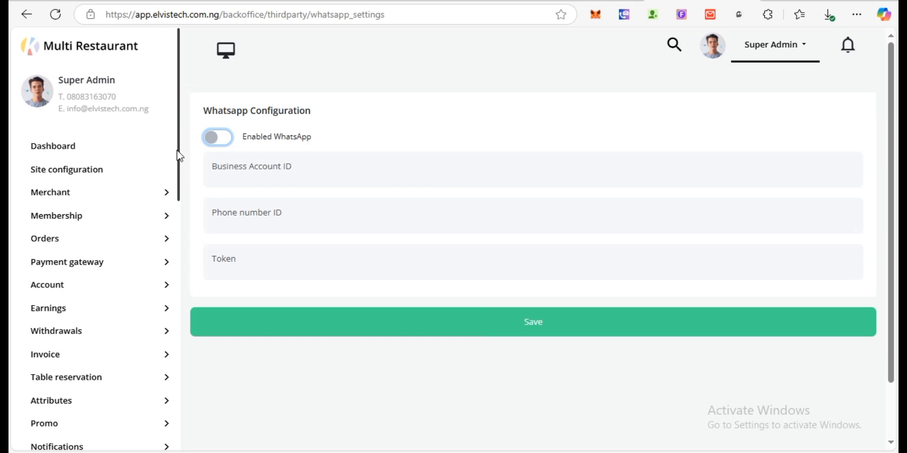
scroll(172, 228, "down", 12)
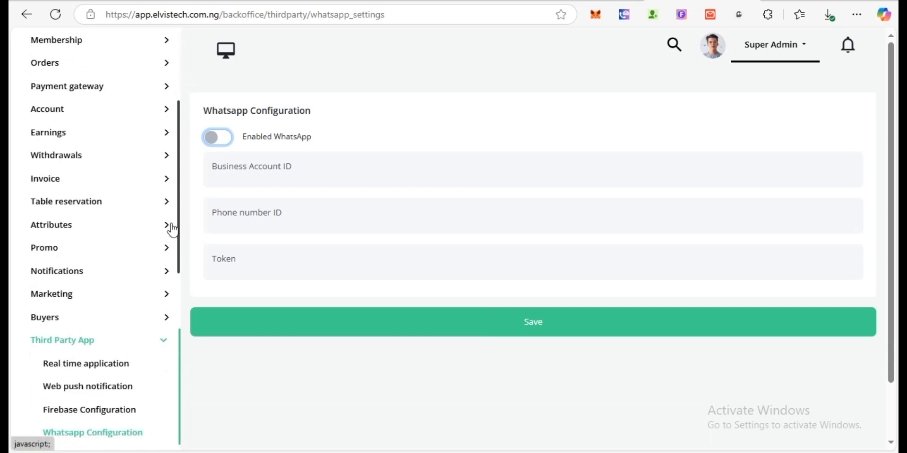
scroll(160, 423, "up", 10)
scroll(173, 195, "up", 3)
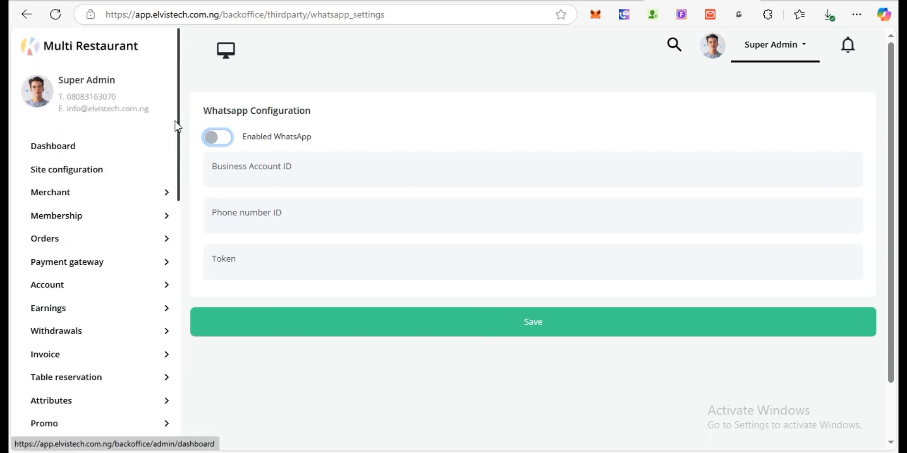
- Return to the admin Dashboard and review its zero sales, orders, customers and 0.00$ commission
left_click(95, 146)
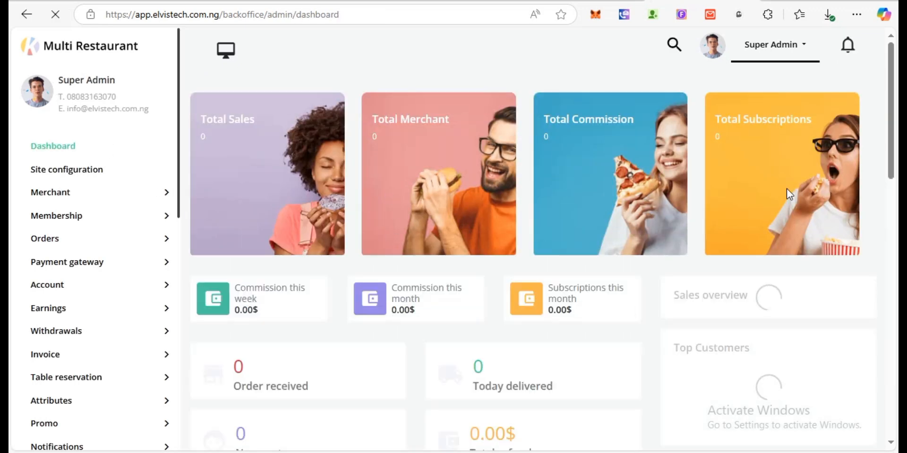
mouse_move(892, 134)
left_mouse_down()
mouse_move(877, 413)
mouse_move(895, 141)
left_mouse_up()
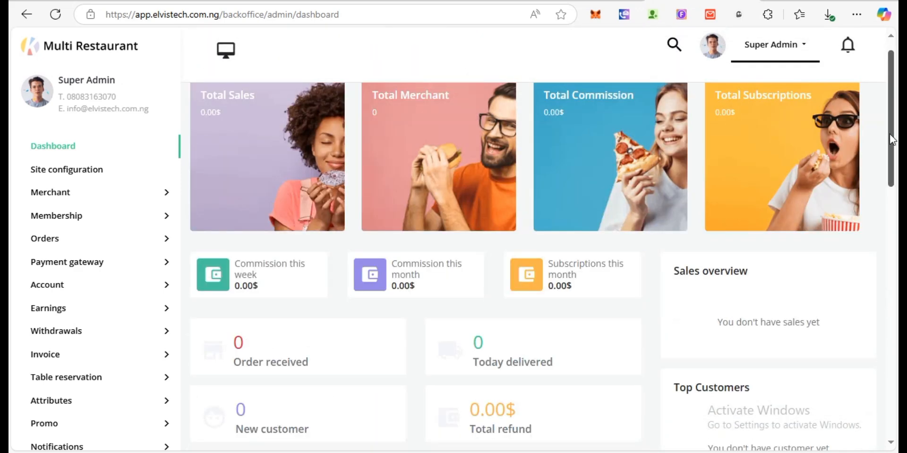